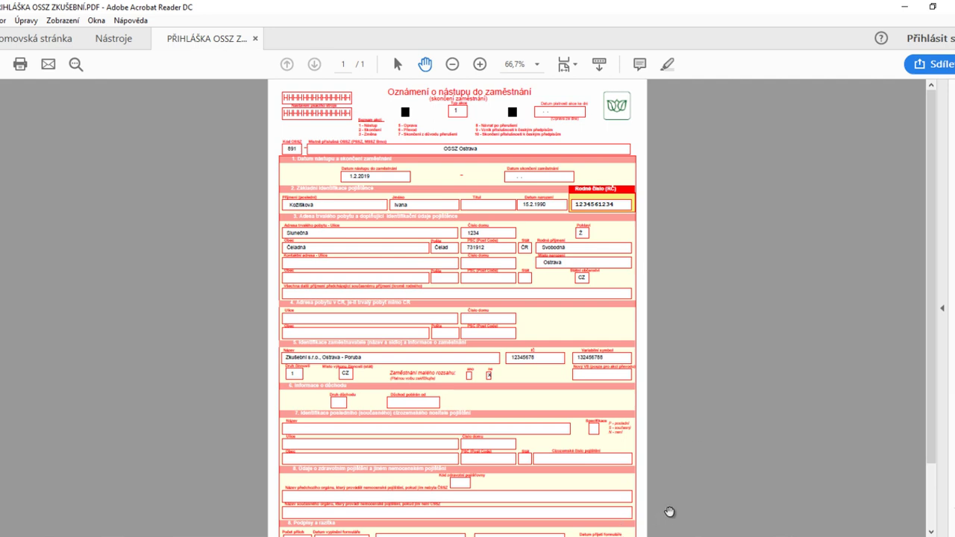
# Look through the completed OSSZ employment commencement form down to the signature section.
pyautogui.scroll(-3, 709, 469)
pyautogui.scroll(3, 709, 469)
pyautogui.scroll(-3, 688, 503)
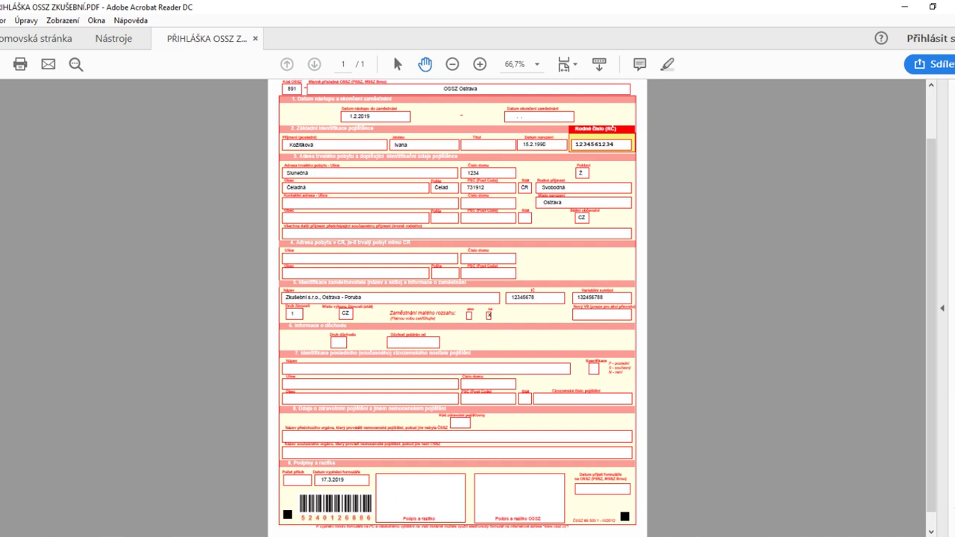
pyautogui.scroll(3, 689, 502)
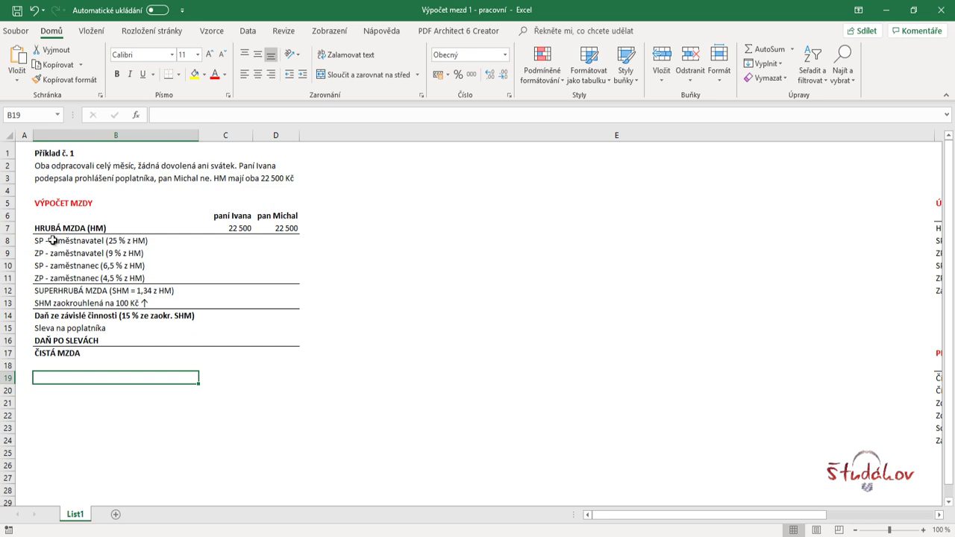
# In the Excel payroll workbook, review the employer and employee SP and ZP contribution rate labels in B8:B11.
pyautogui.click(126, 240)
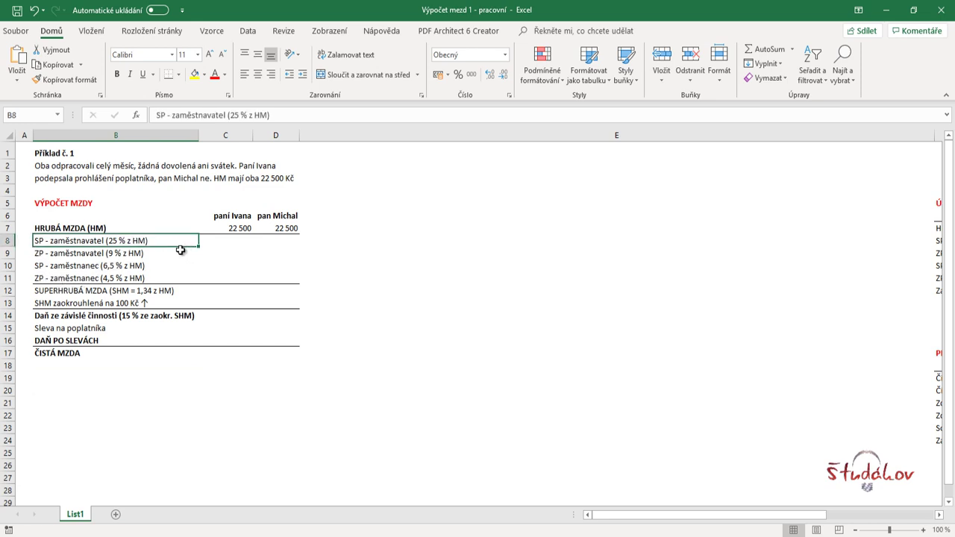
pyautogui.click(164, 265)
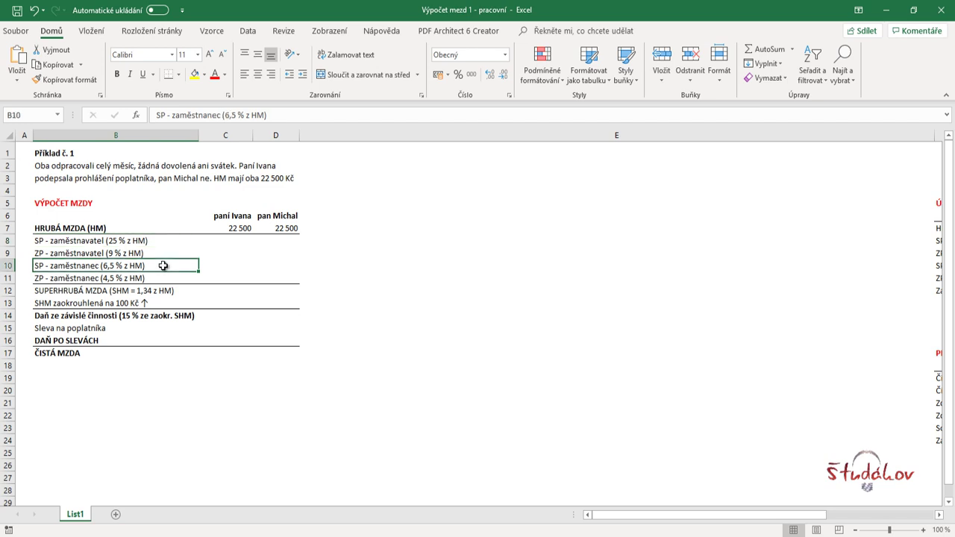
pyautogui.click(160, 253)
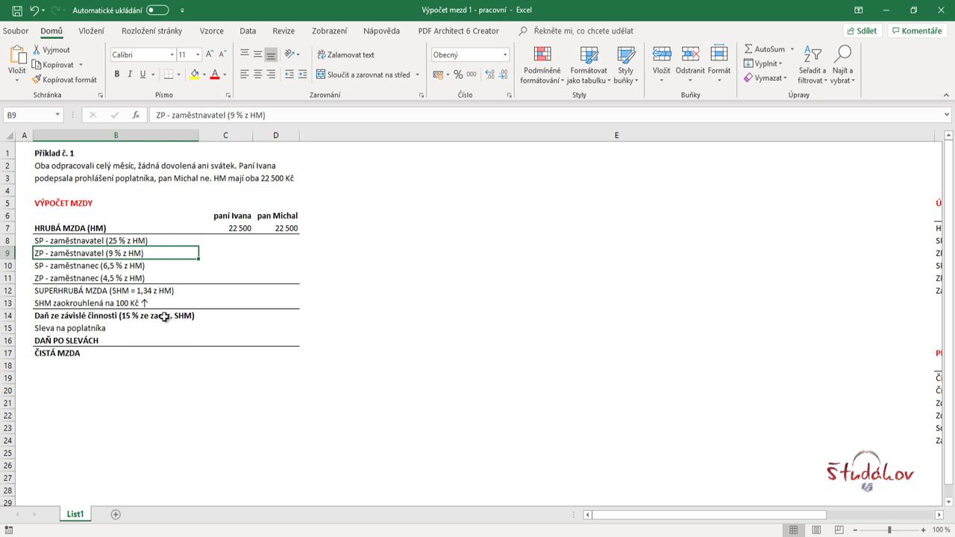
pyautogui.click(154, 278)
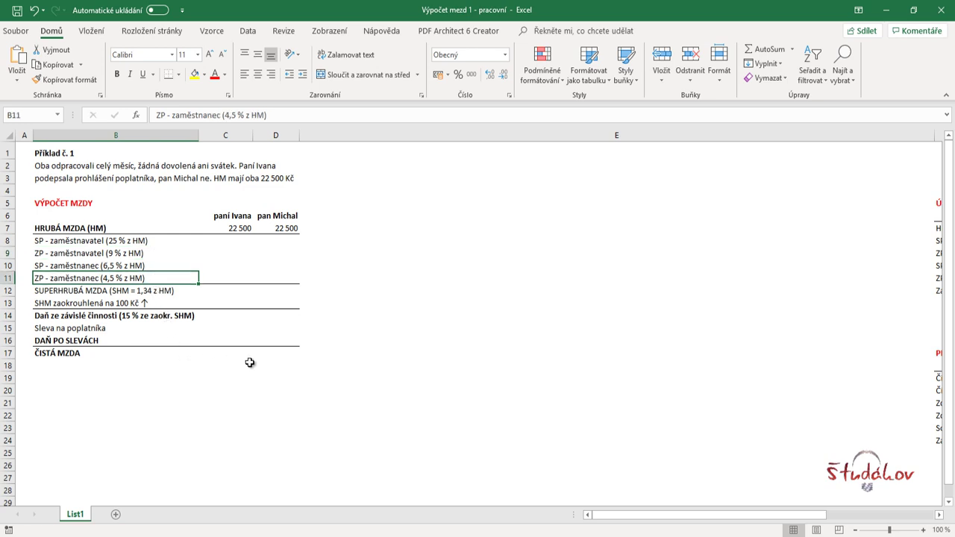
# Calculate the employer's SP and ZP contributions with =22500*0,25 in C8 and =22500*0,09 in C9.
pyautogui.click(239, 241)
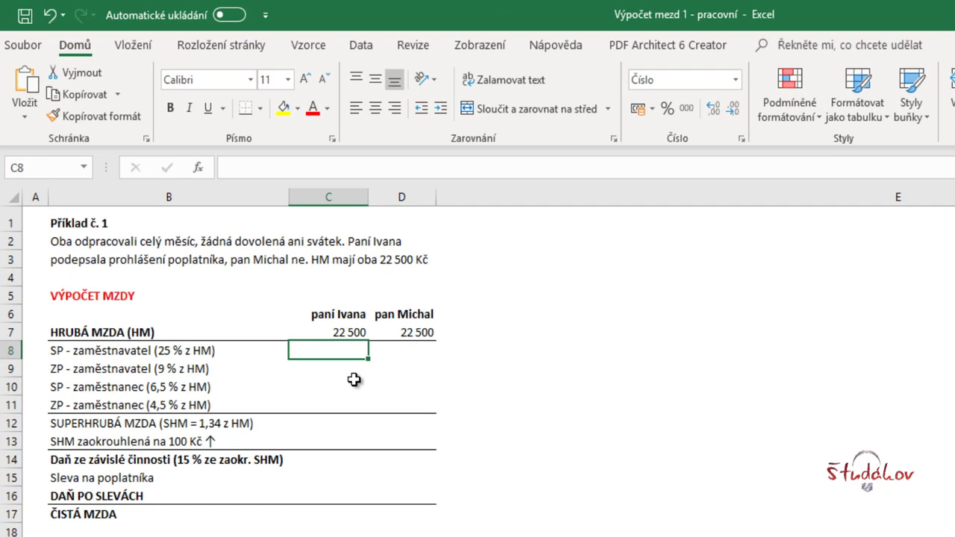
pyautogui.write('=')
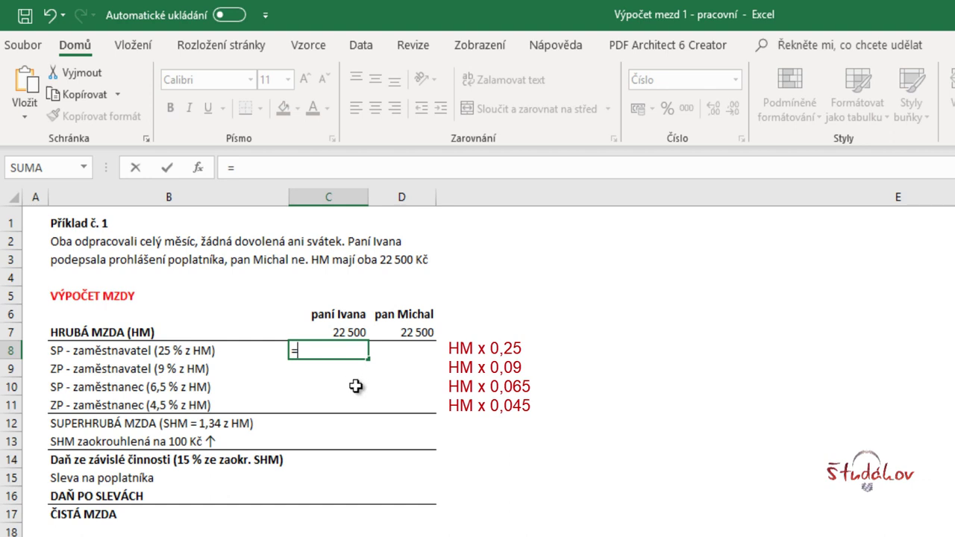
pyautogui.write('22500')
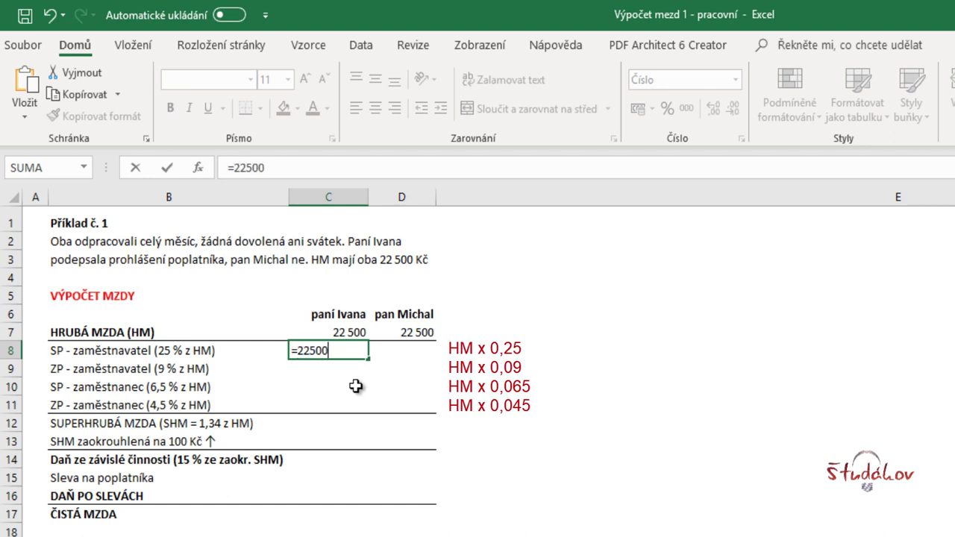
pyautogui.write('*0,25')
pyautogui.press('Return')
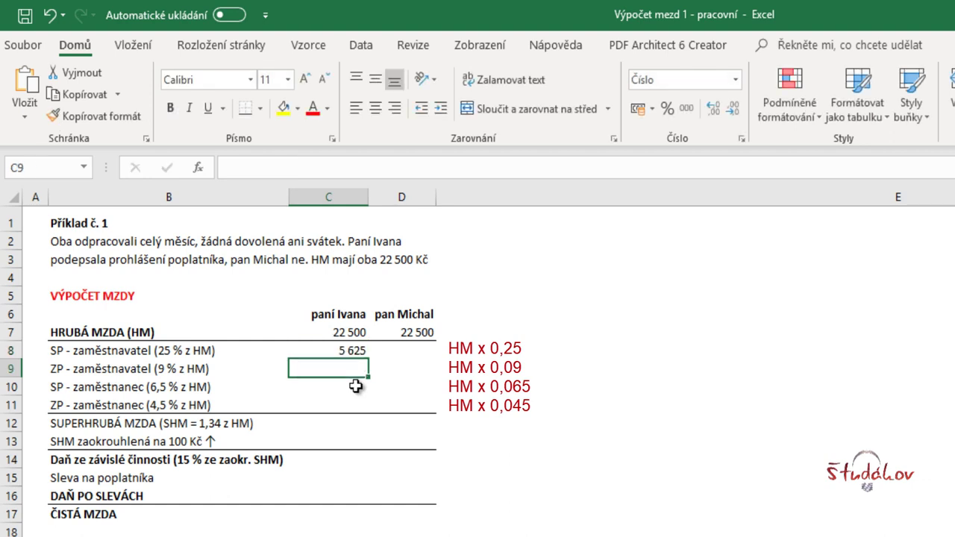
pyautogui.write('=')
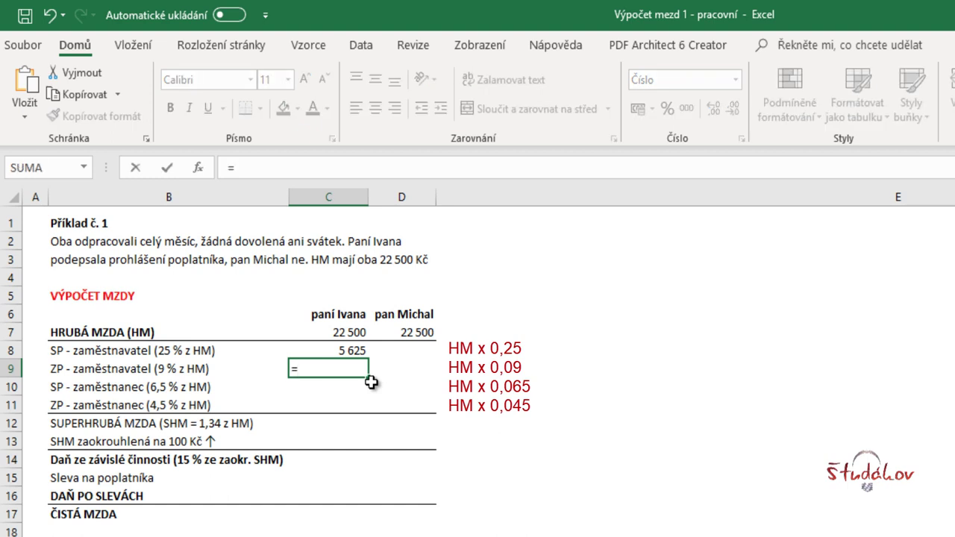
pyautogui.write('22500*0,09')
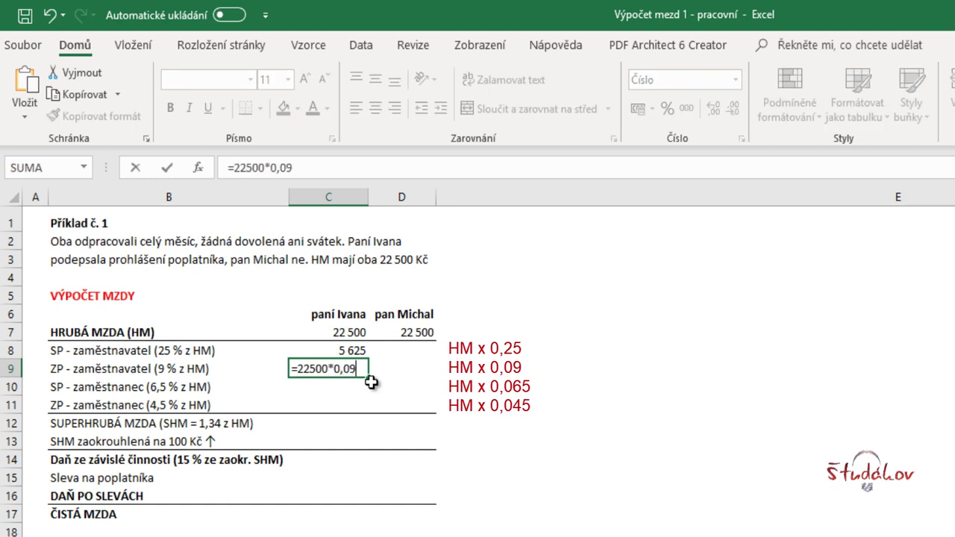
pyautogui.press('Return')
# Calculate the employee's SP and ZP contributions with =22500*0,065 in C10 and =22500*0,045 in C11.
pyautogui.write('=')
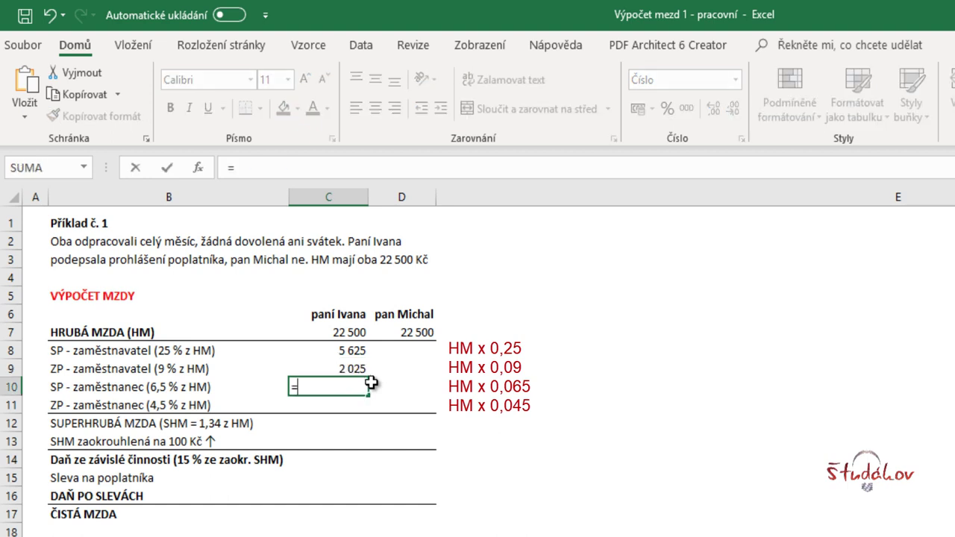
pyautogui.write('22500*')
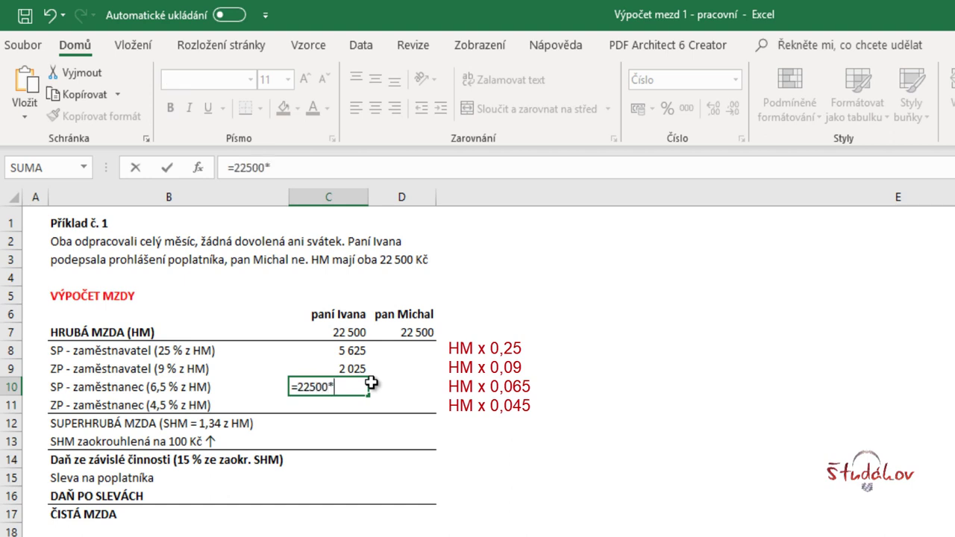
pyautogui.write('0,065')
pyautogui.press('Return')
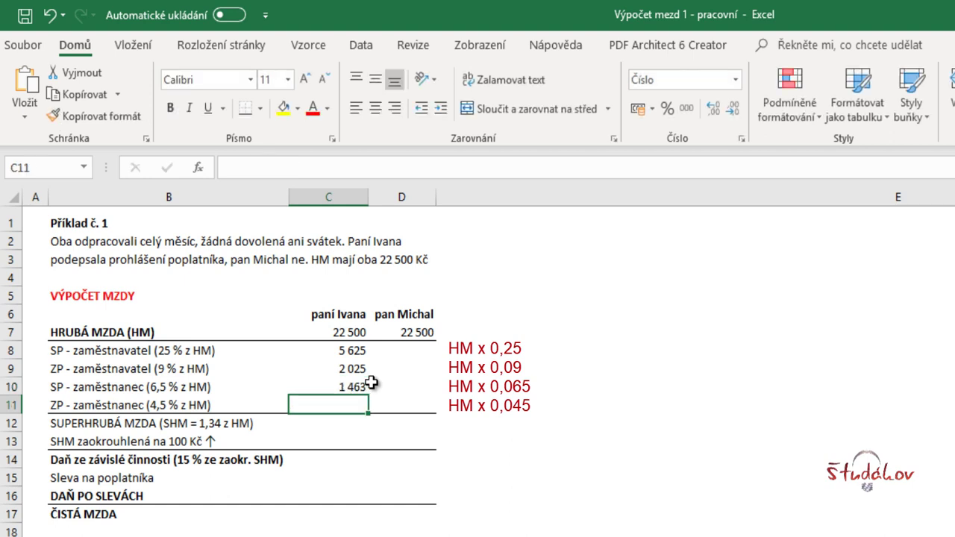
pyautogui.write('=22500')
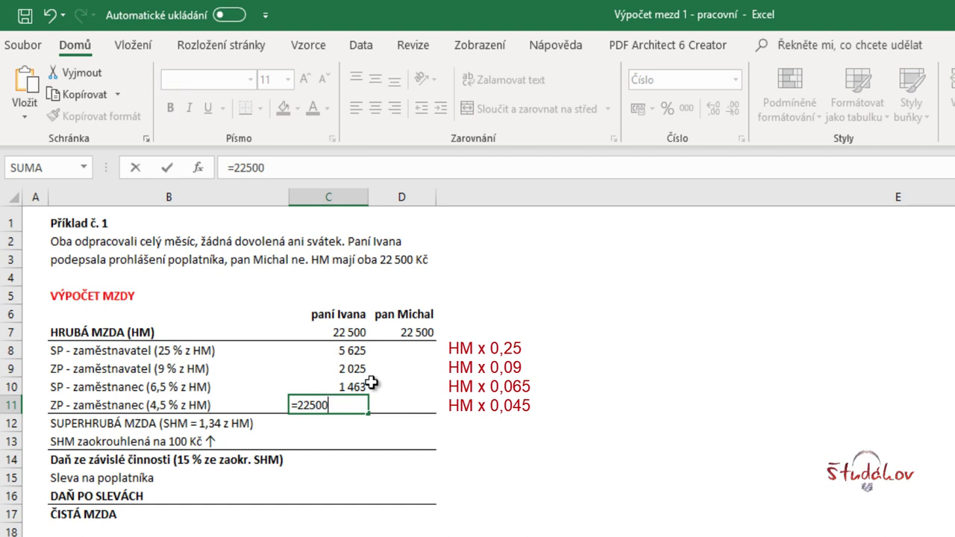
pyautogui.write('*0,045')
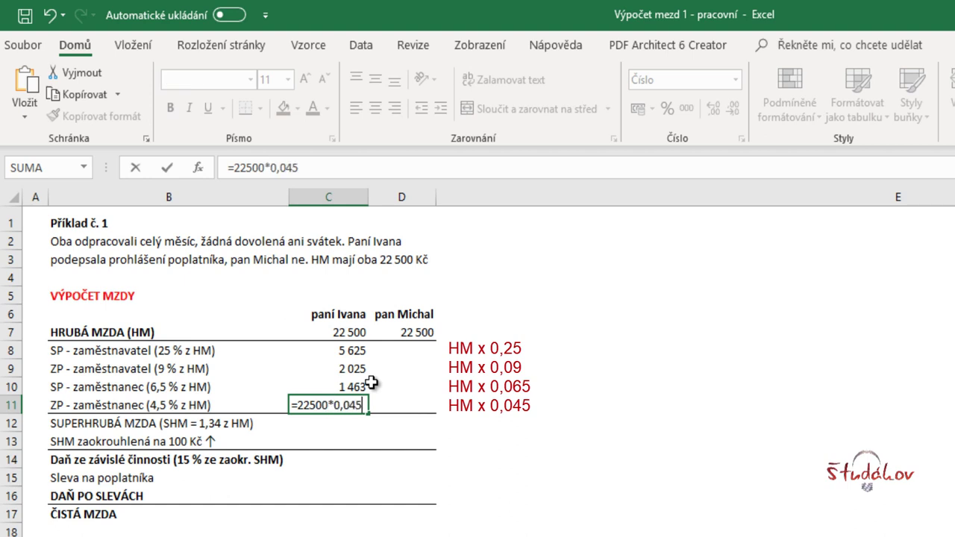
pyautogui.press('Return')
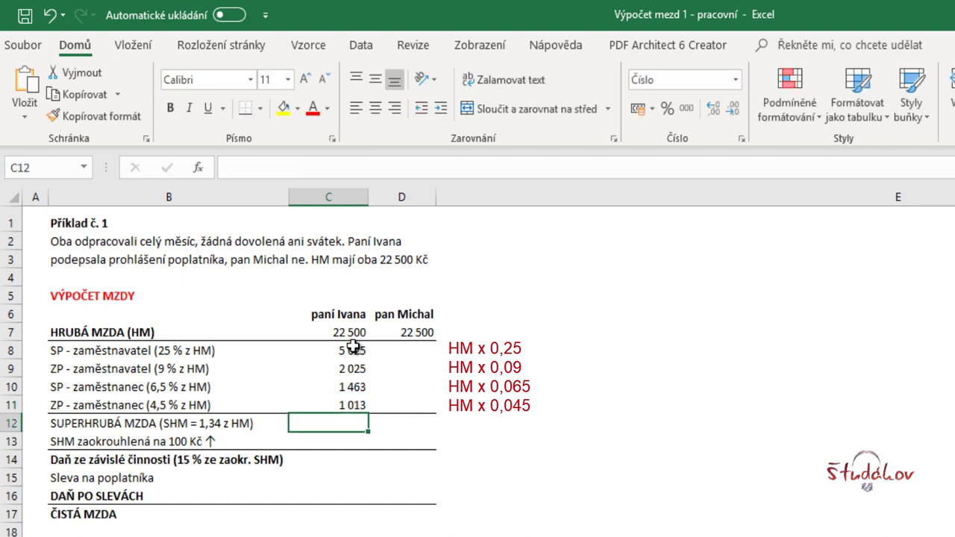
# Copy the four contribution formulas from C8:C11 across to the second employee's column D8:D11.
pyautogui.moveTo(354, 345); pyautogui.dragTo(416, 403)
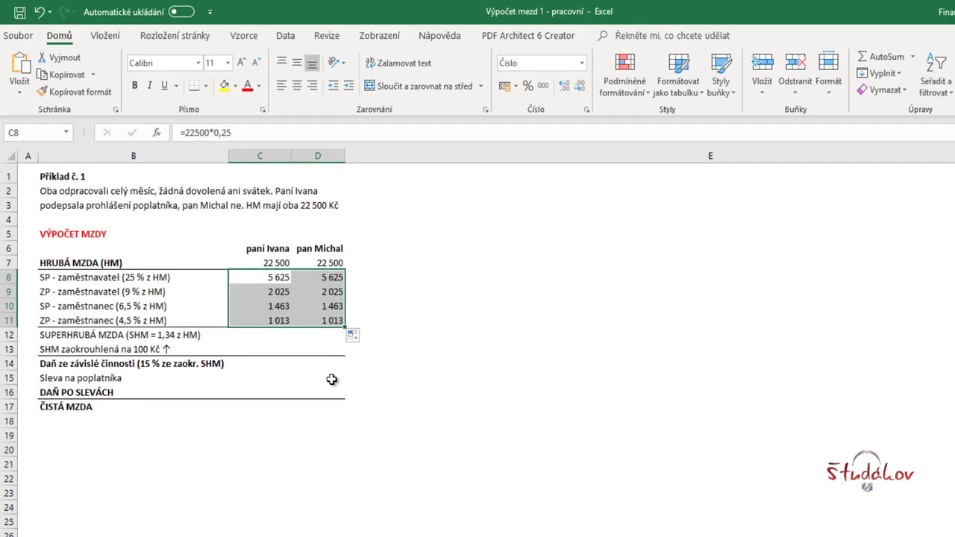
pyautogui.click(409, 476)
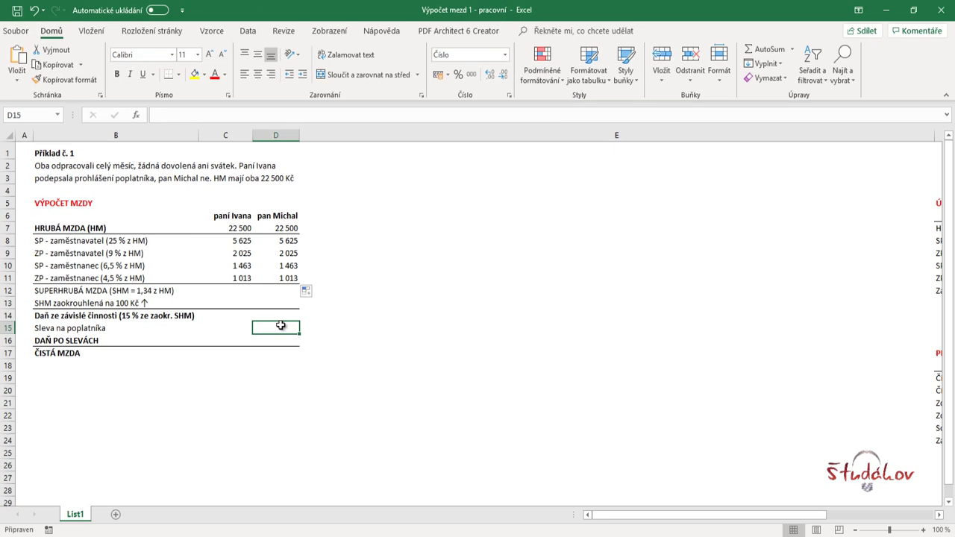
pyautogui.click(262, 378)
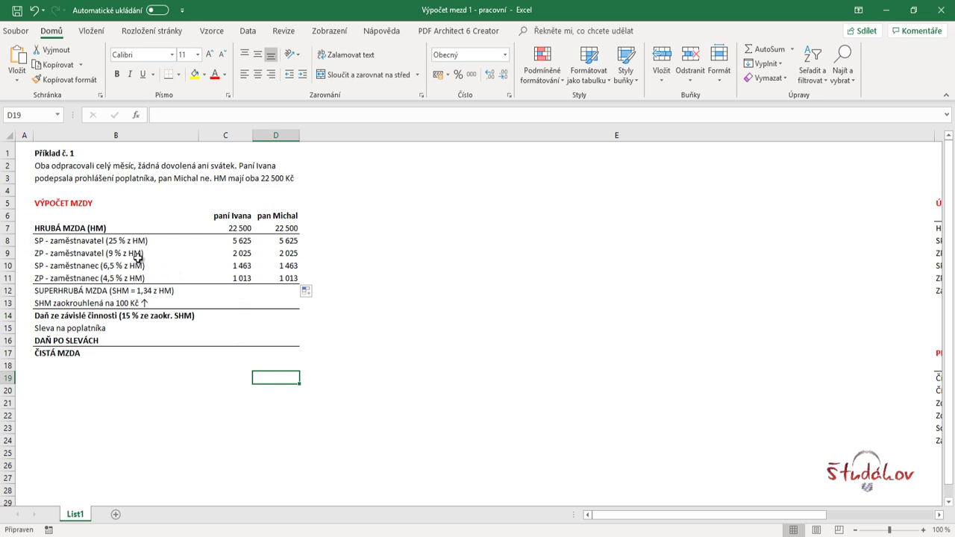
# Calculate the super-gross wage in C12 with =22500*1,34 and check it against the sum of C7:C9.
pyautogui.click(239, 291)
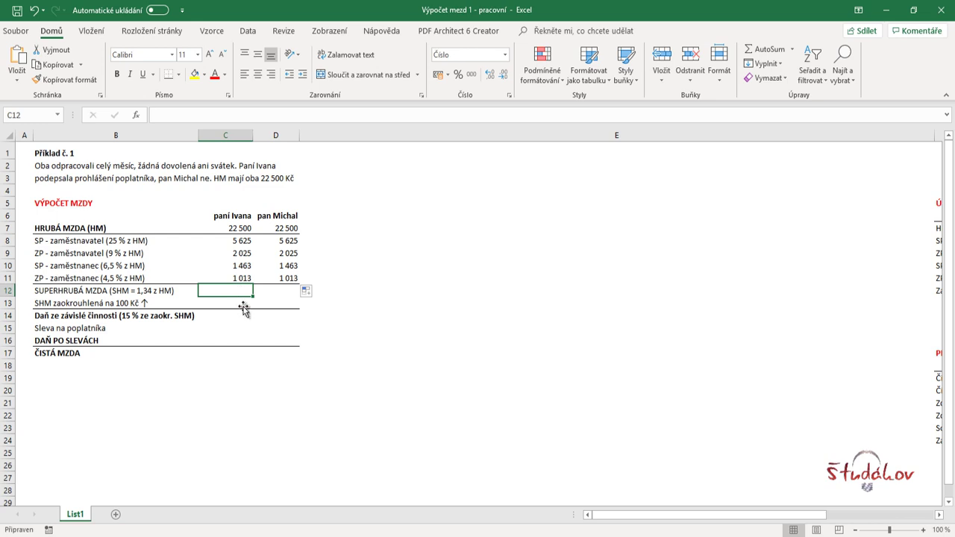
pyautogui.write('=2')
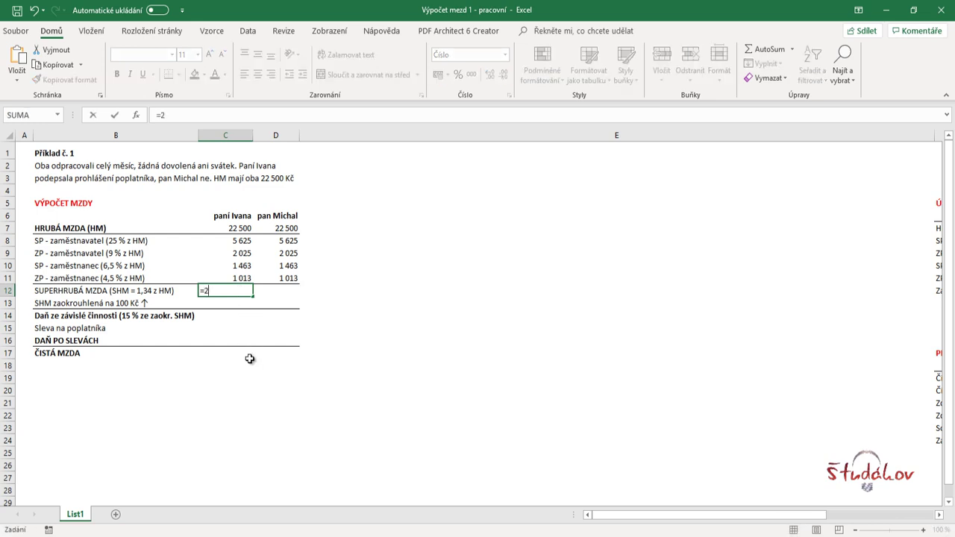
pyautogui.write('2500*1,34')
pyautogui.press('Return')
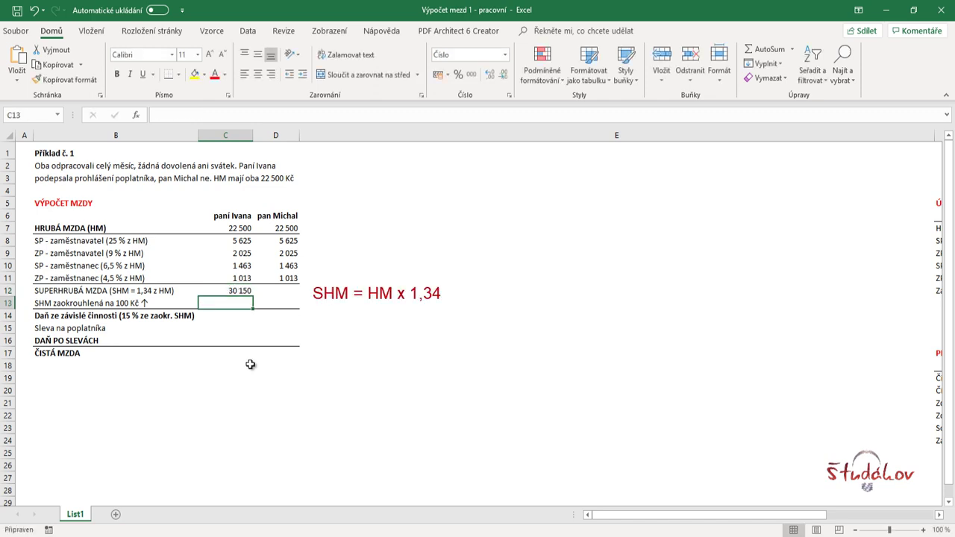
pyautogui.click(251, 375)
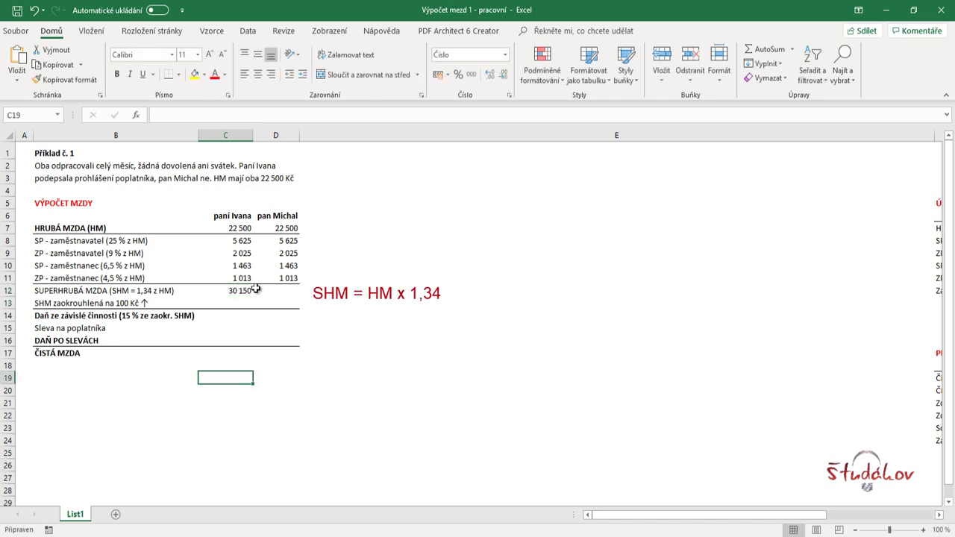
pyautogui.moveTo(242, 228); pyautogui.dragTo(244, 256)
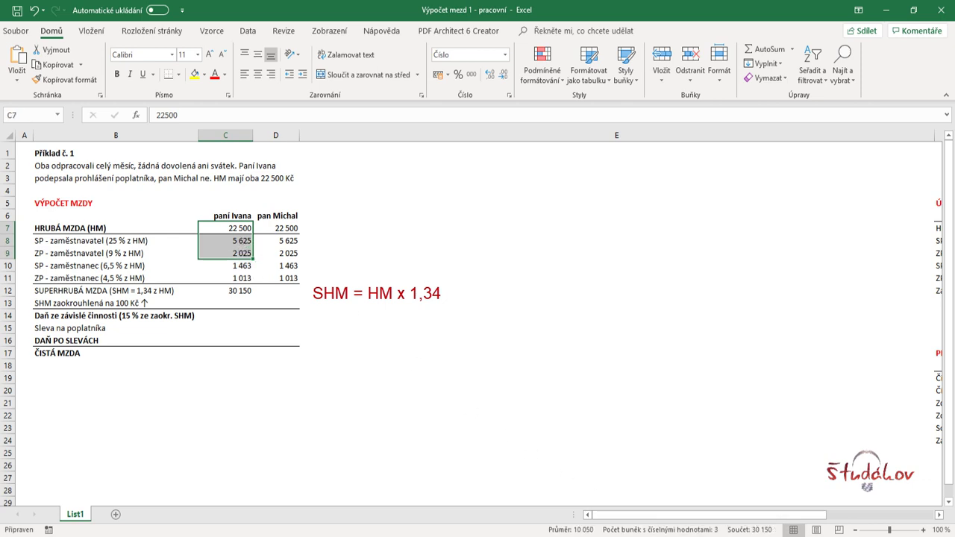
# Copy the super-gross wage formula from C12 to D12 for the second employee.
pyautogui.click(240, 293)
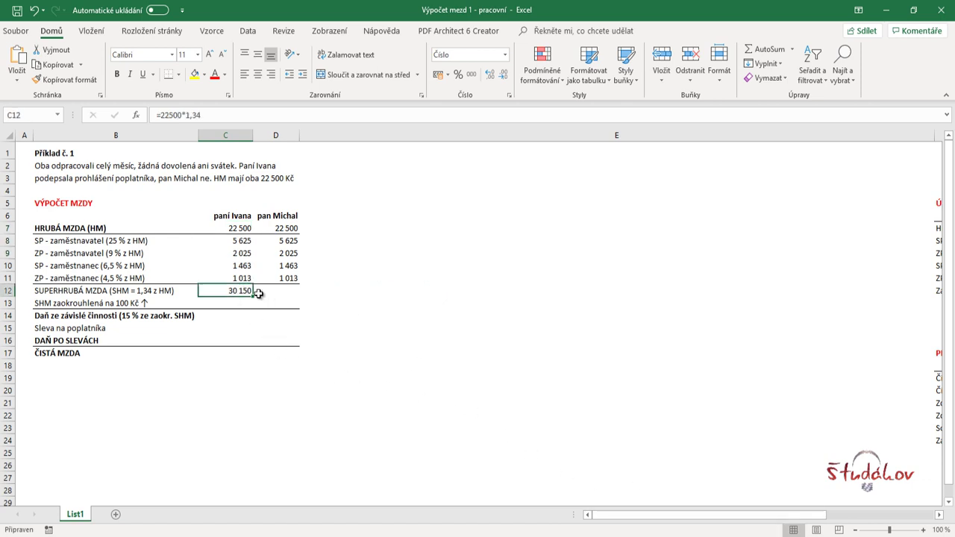
pyautogui.moveTo(258, 293); pyautogui.dragTo(292, 293)
pyautogui.click(295, 363)
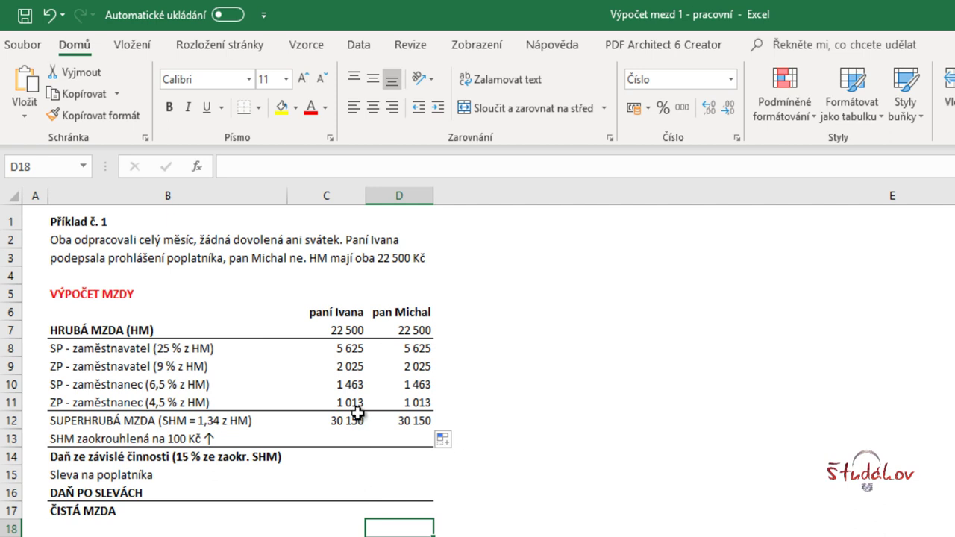
# Enter the super-gross wage rounded up to hundreds, 30200, for both employees in C13 and D13.
pyautogui.click(333, 437)
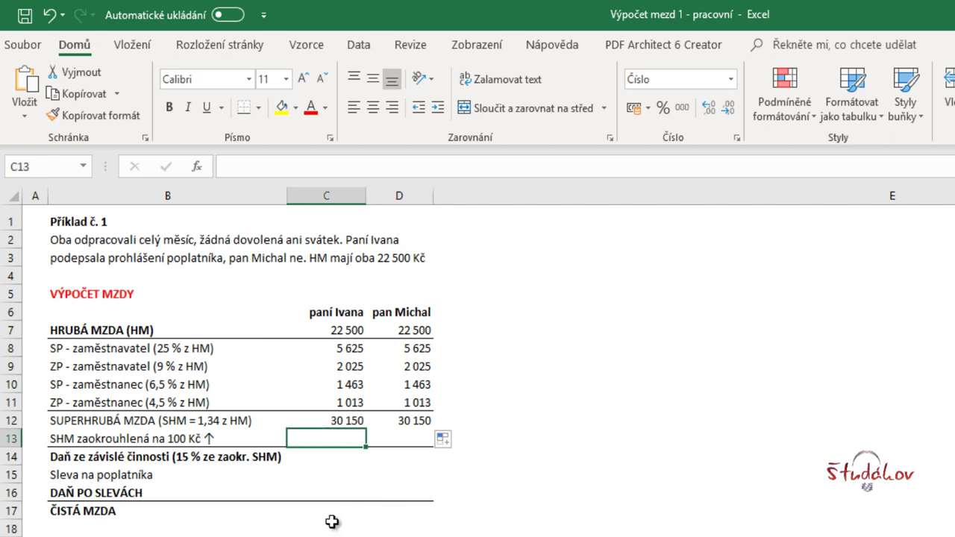
pyautogui.write('30200')
pyautogui.press('Right')
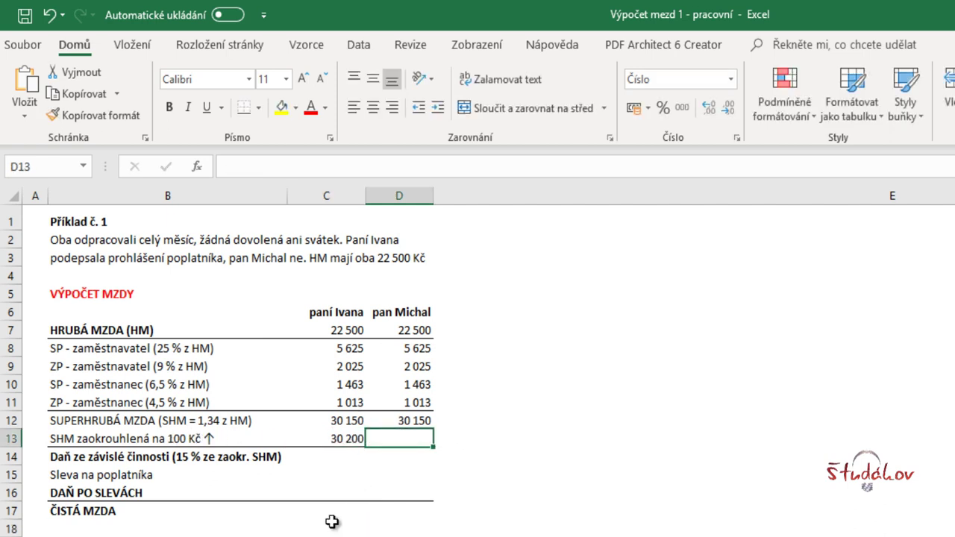
pyautogui.write('30 200')
pyautogui.press('Return')
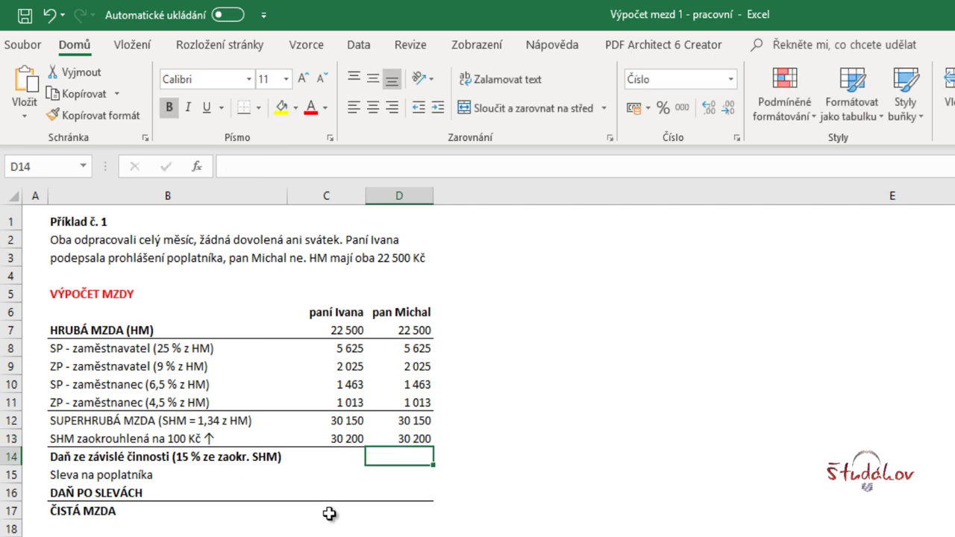
# Calculate the 15 % income tax in C14 with =30200*0,15 and copy the formula to D14.
pyautogui.click(350, 454)
pyautogui.write('=')
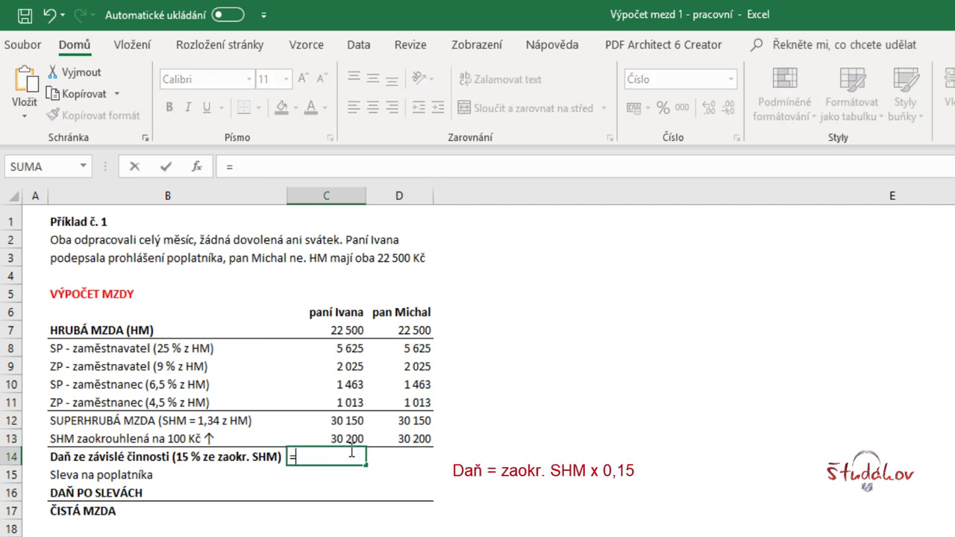
pyautogui.write('30200*')
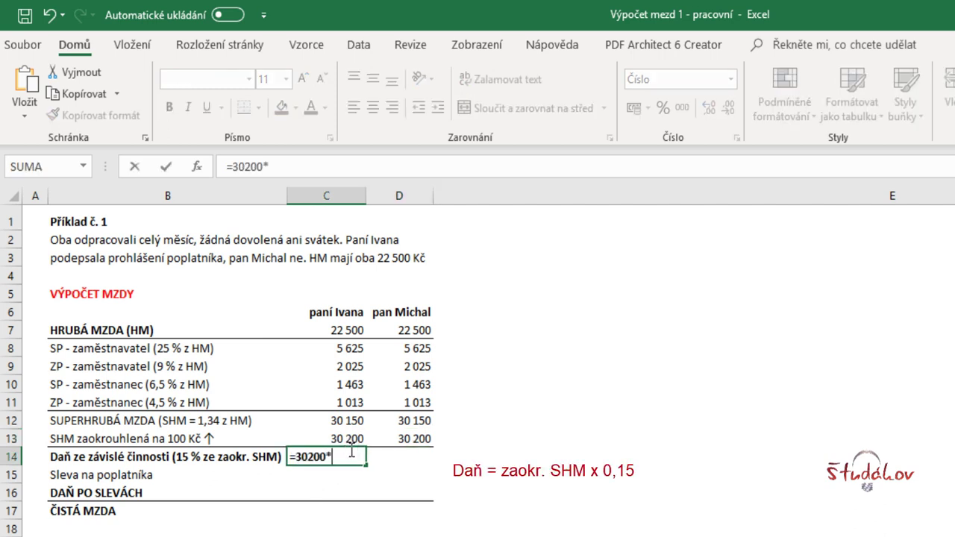
pyautogui.write('0,15')
pyautogui.press('Return')
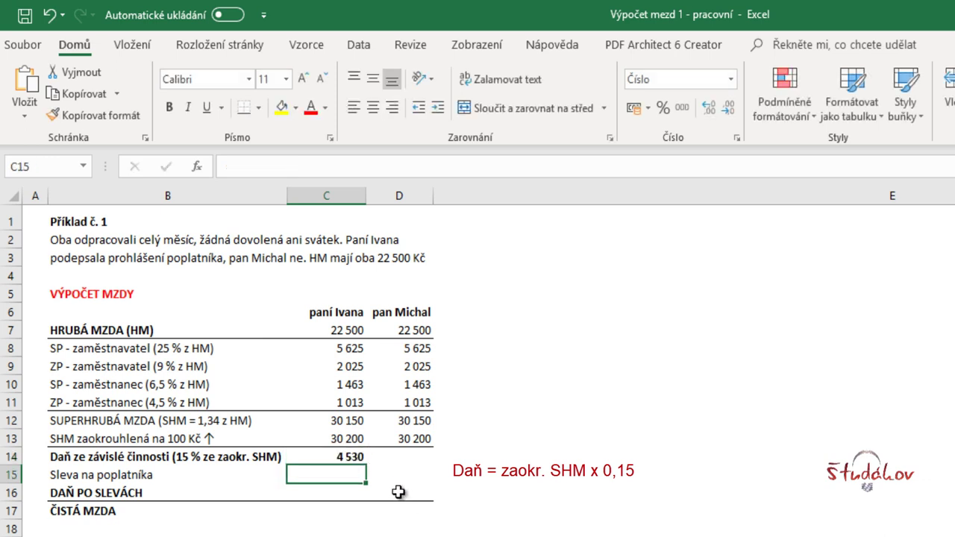
pyautogui.click(347, 457)
pyautogui.moveTo(365, 464); pyautogui.dragTo(422, 462)
pyautogui.click(422, 530)
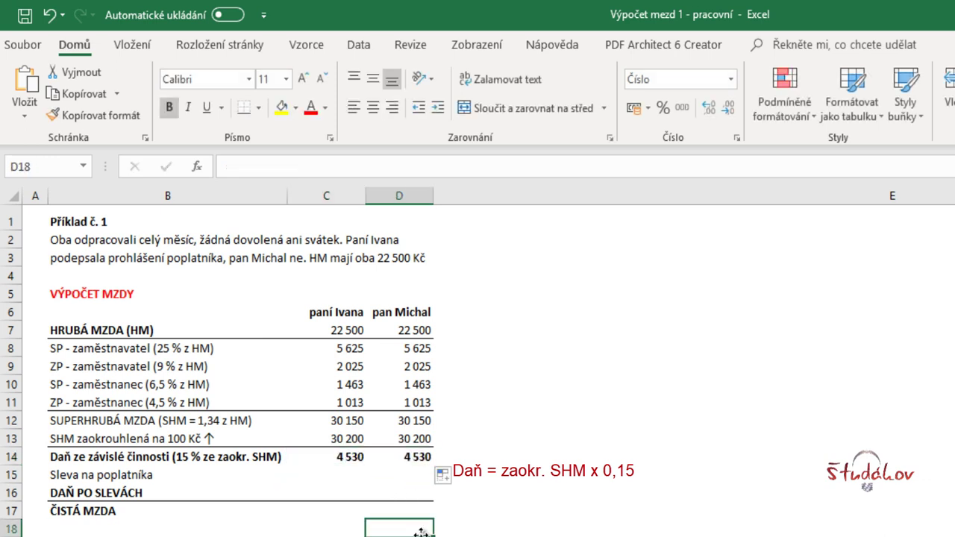
# Enter the taxpayer tax credit of -2070 for the first employee in C15.
pyautogui.click(99, 476)
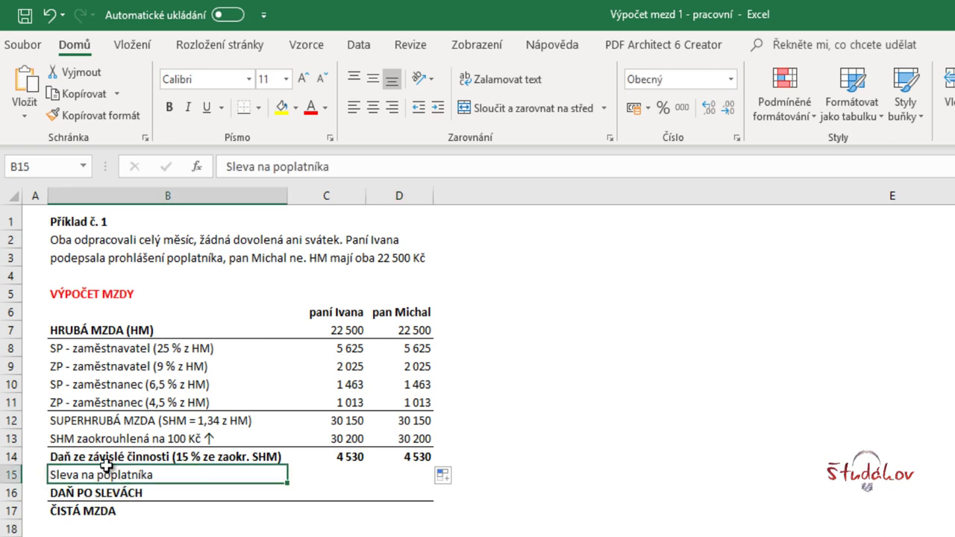
pyautogui.click(346, 479)
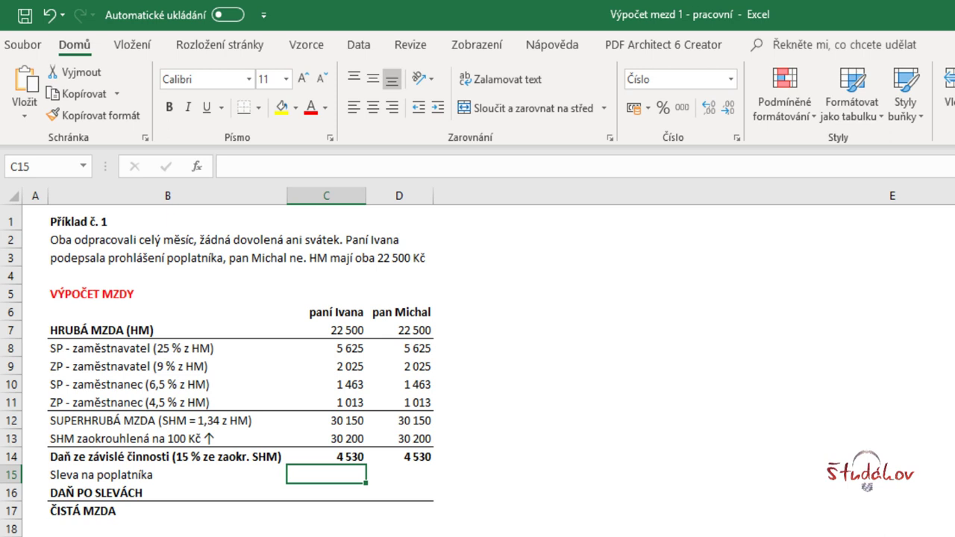
pyautogui.write('-2070')
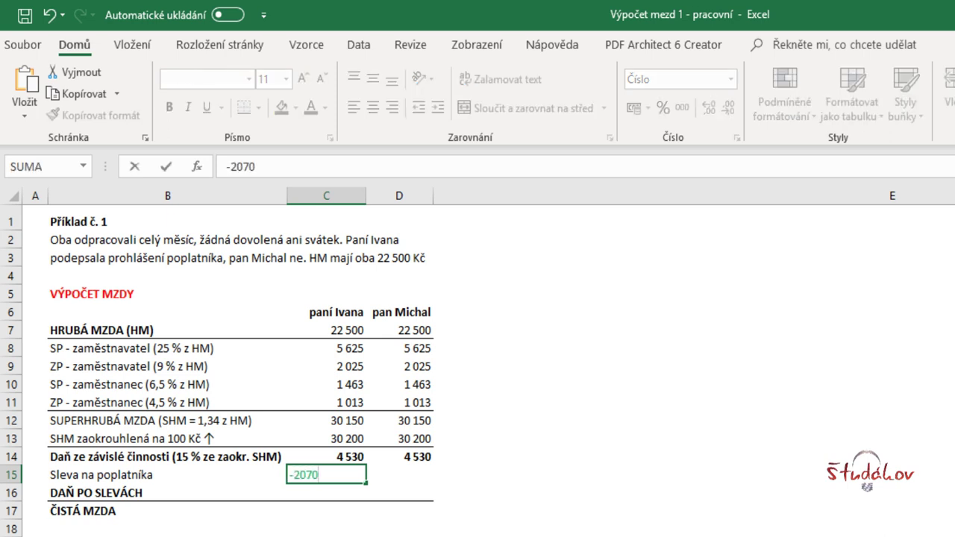
pyautogui.press('Return')
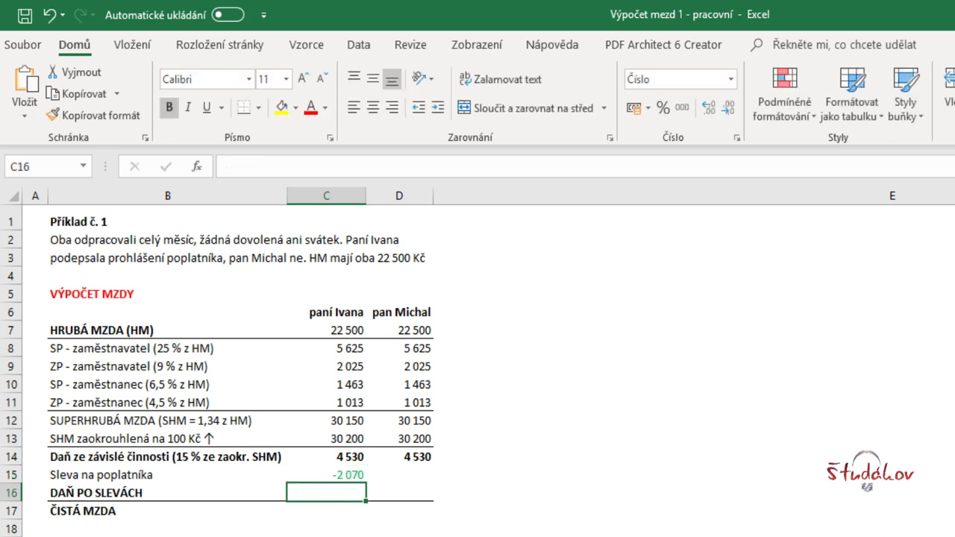
pyautogui.click(419, 476)
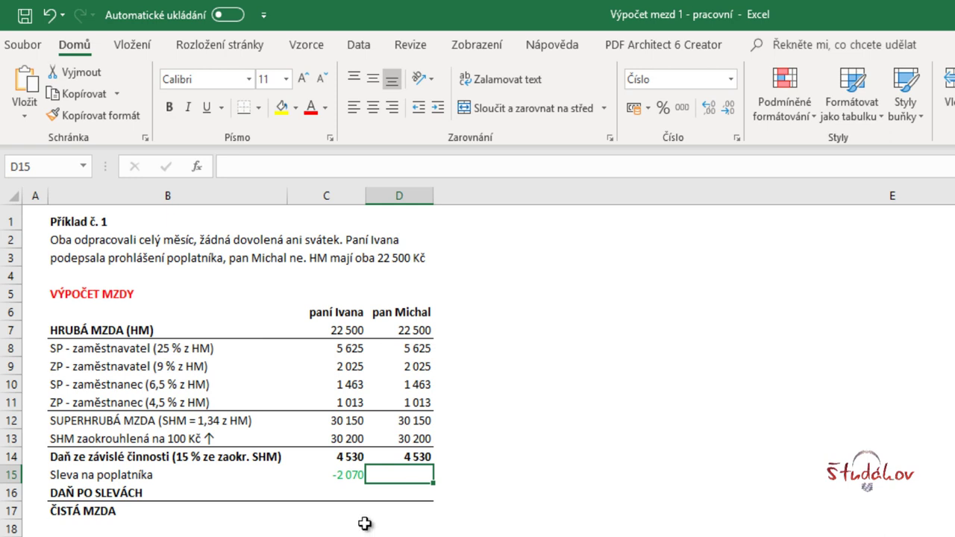
# Calculate the first employee's tax after credits in C16 with =C14+C15.
pyautogui.click(338, 495)
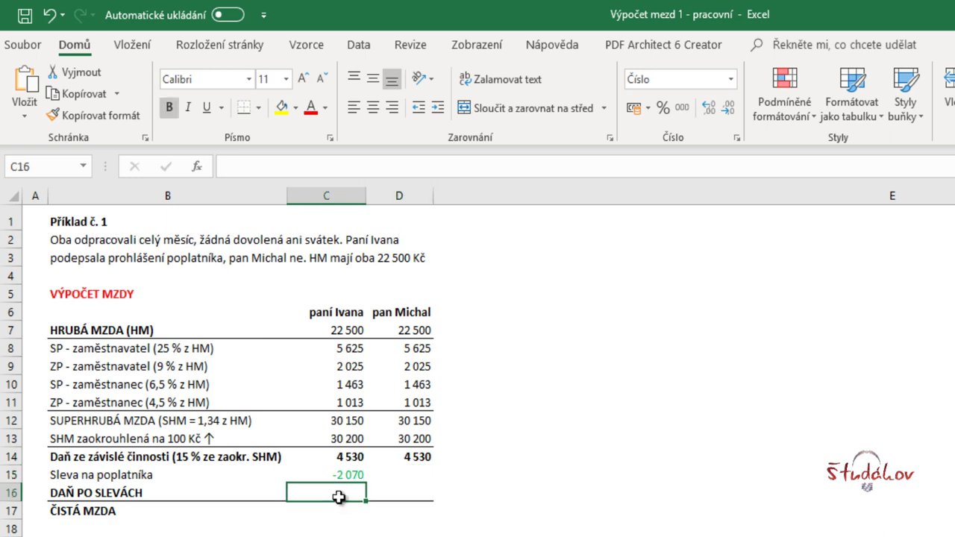
pyautogui.write('=')
pyautogui.click(344, 458)
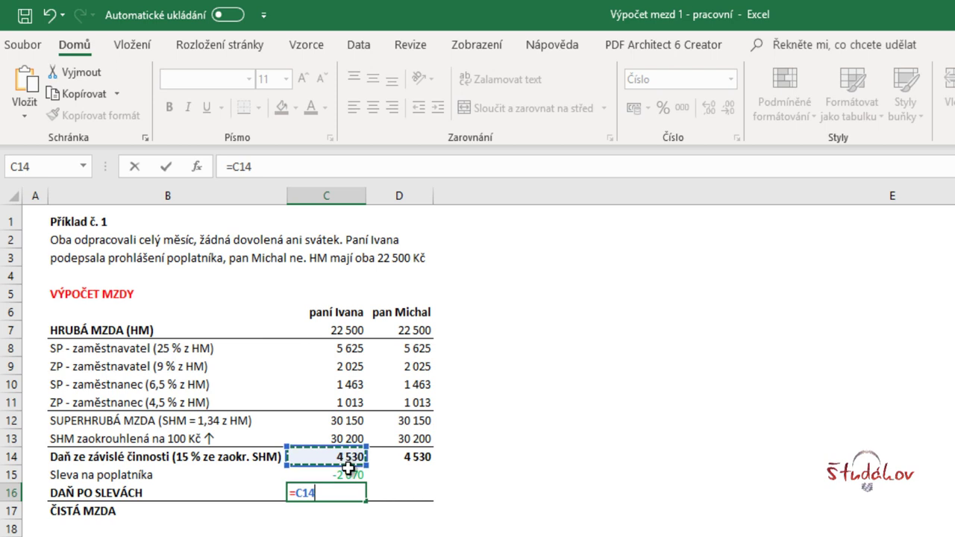
pyautogui.write('+')
pyautogui.click(358, 475)
pyautogui.press('Return')
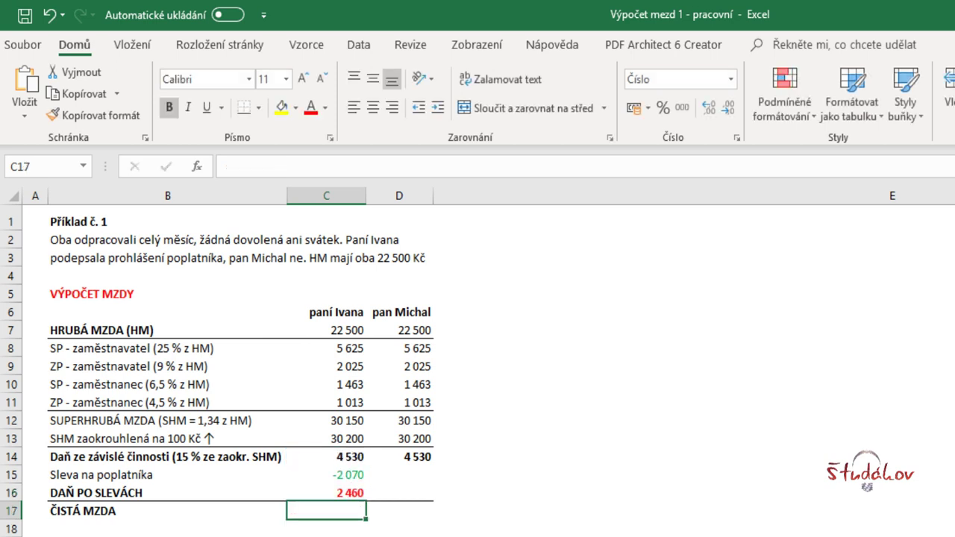
# Enter a tax credit of 0 for the second employee in D15 and set the tax after credits in D16 to =D14.
pyautogui.click(413, 476)
pyautogui.write('0')
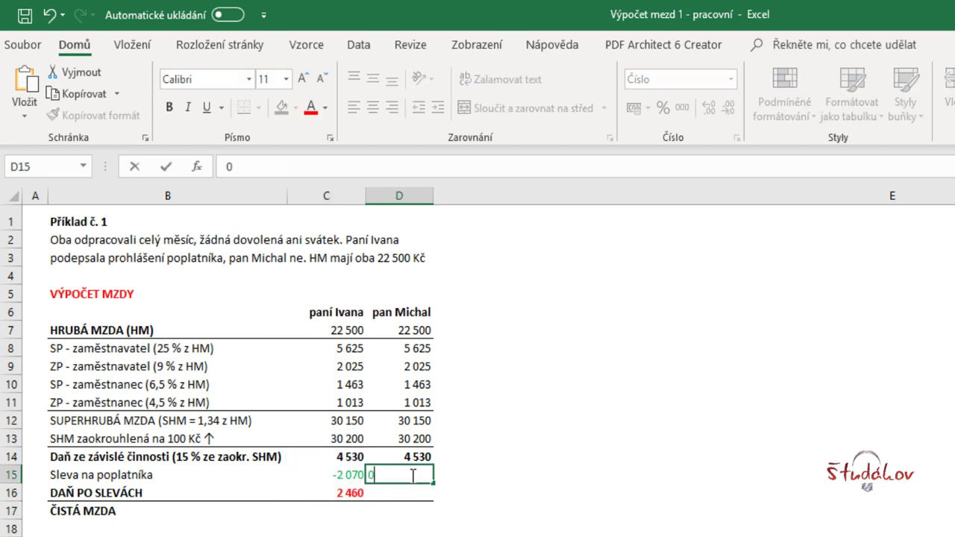
pyautogui.press('Return')
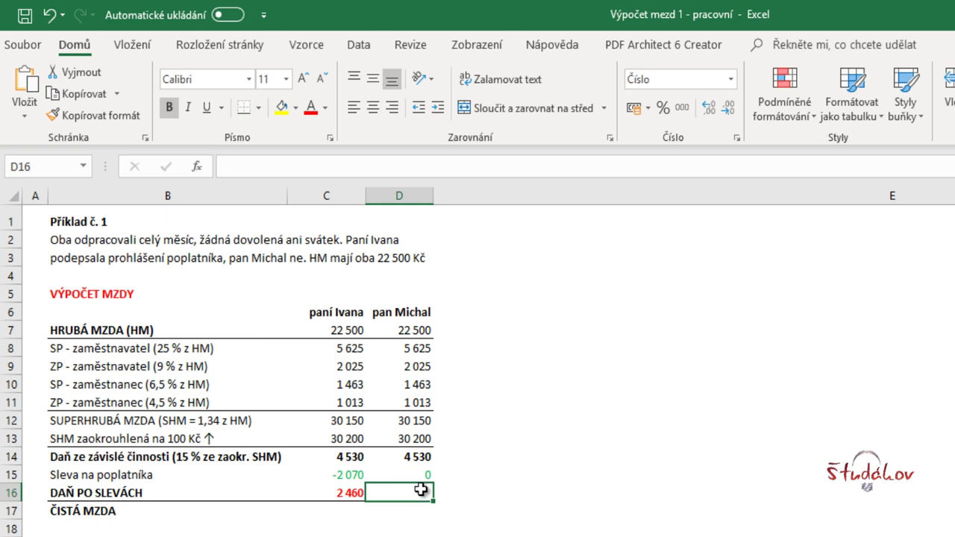
pyautogui.write('=')
pyautogui.click(423, 457)
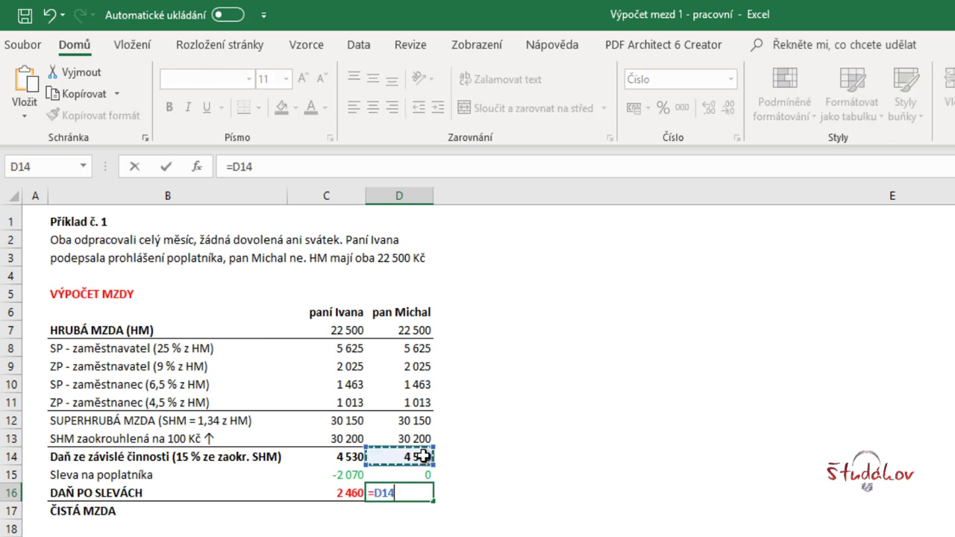
pyautogui.press('Return')
pyautogui.click(463, 533)
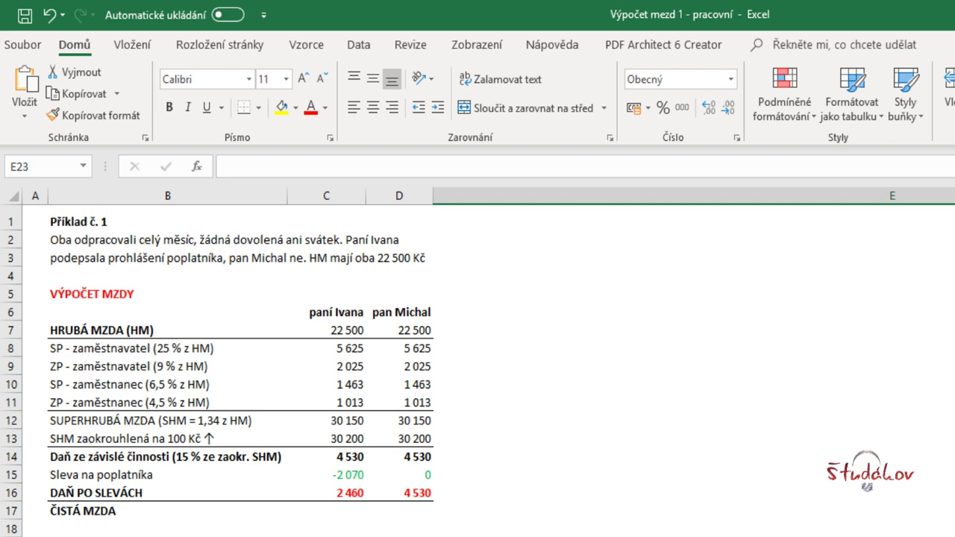
# Calculate the first employee's net wage in C17 with =22500-C10-C11-C16.
pyautogui.click(347, 514)
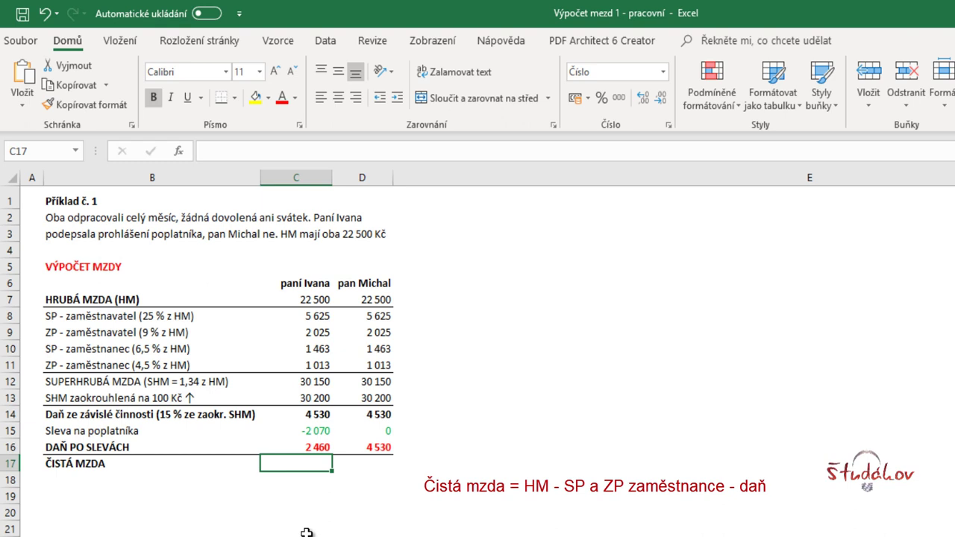
pyautogui.write('=')
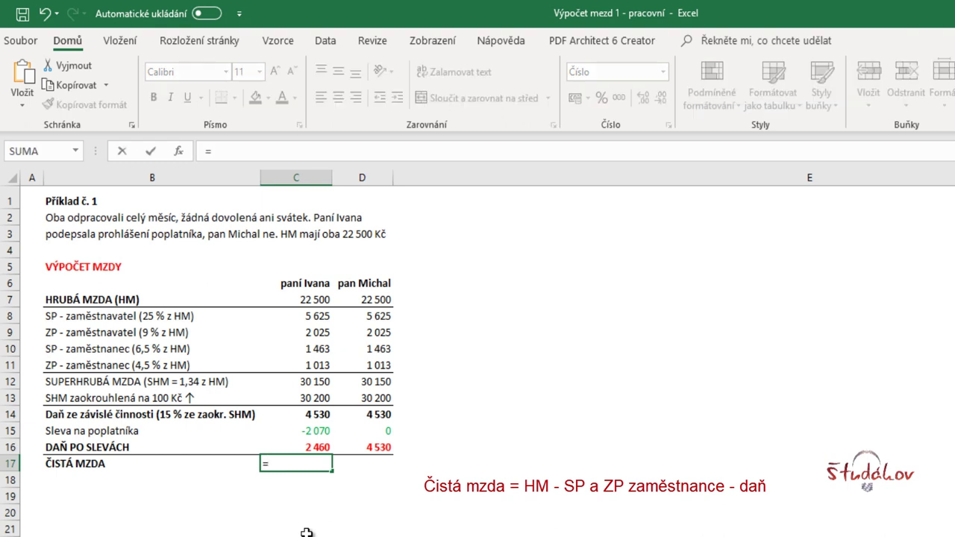
pyautogui.write('22500')
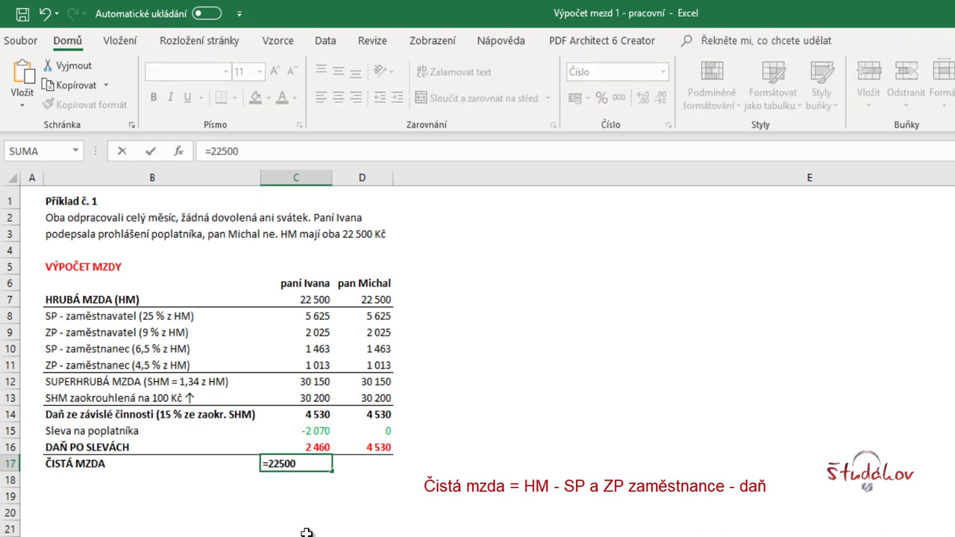
pyautogui.write('-')
pyautogui.click(311, 347)
pyautogui.click(314, 364)
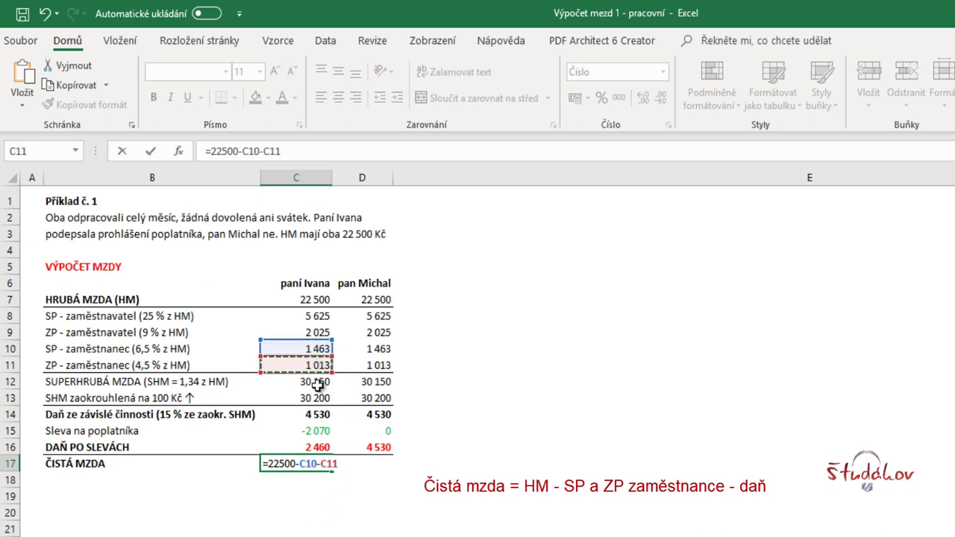
pyautogui.write('-')
pyautogui.click(315, 446)
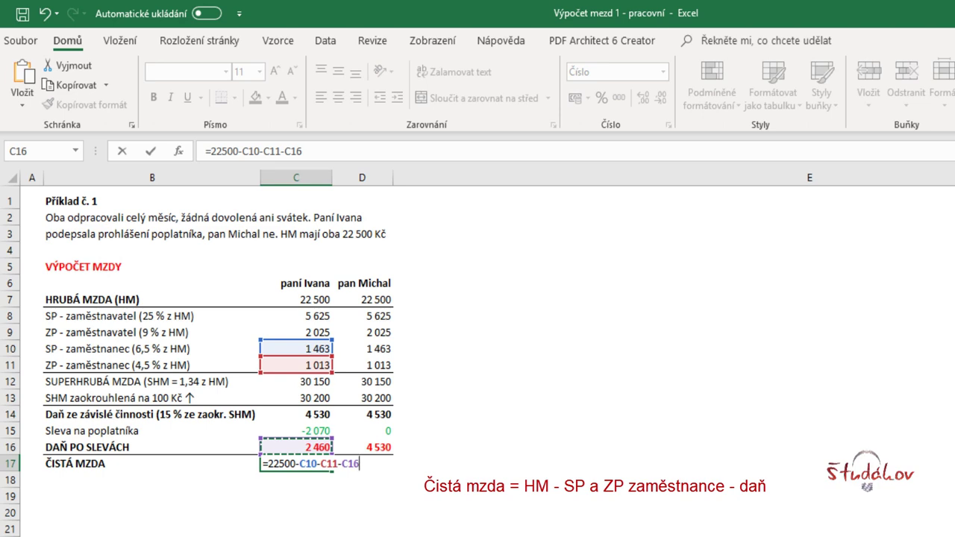
pyautogui.press('Return')
# Copy the net wage formula from C17 to D17 for the second employee.
pyautogui.click(326, 469)
pyautogui.moveTo(330, 472); pyautogui.dragTo(377, 474)
pyautogui.click(361, 514)
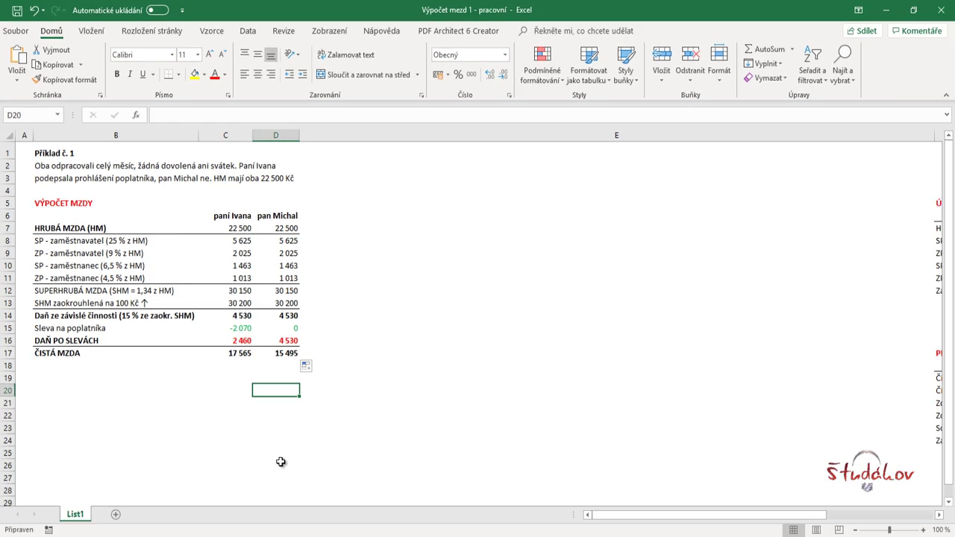
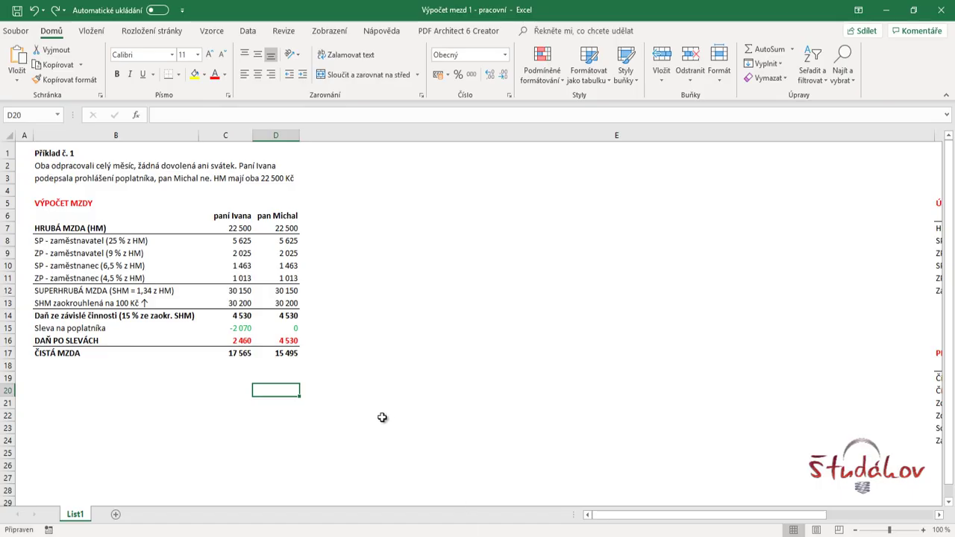
# Show all wage amounts in C7:D17 with two decimal places.
pyautogui.moveTo(243, 228); pyautogui.dragTo(292, 352)
pyautogui.click(502, 75)
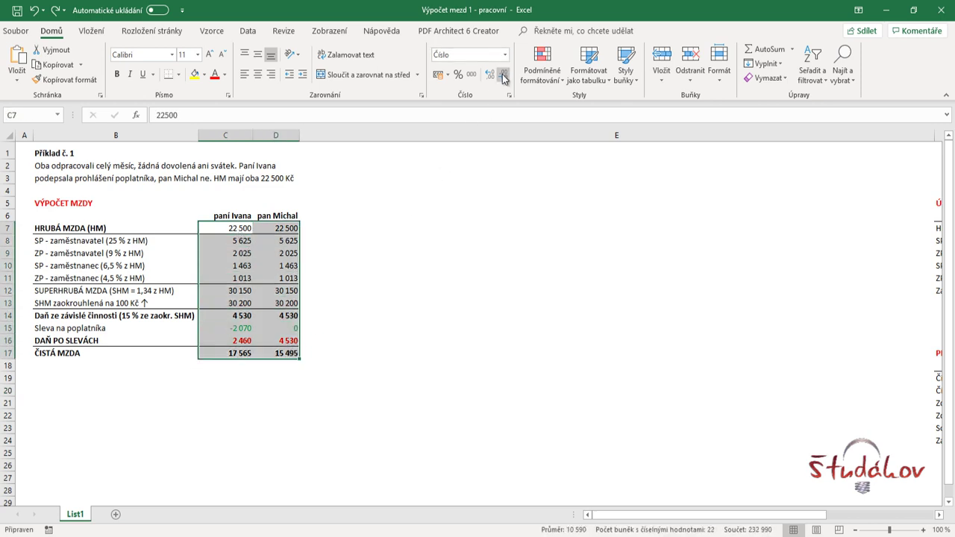
pyautogui.click(490, 75)
pyautogui.click(490, 76)
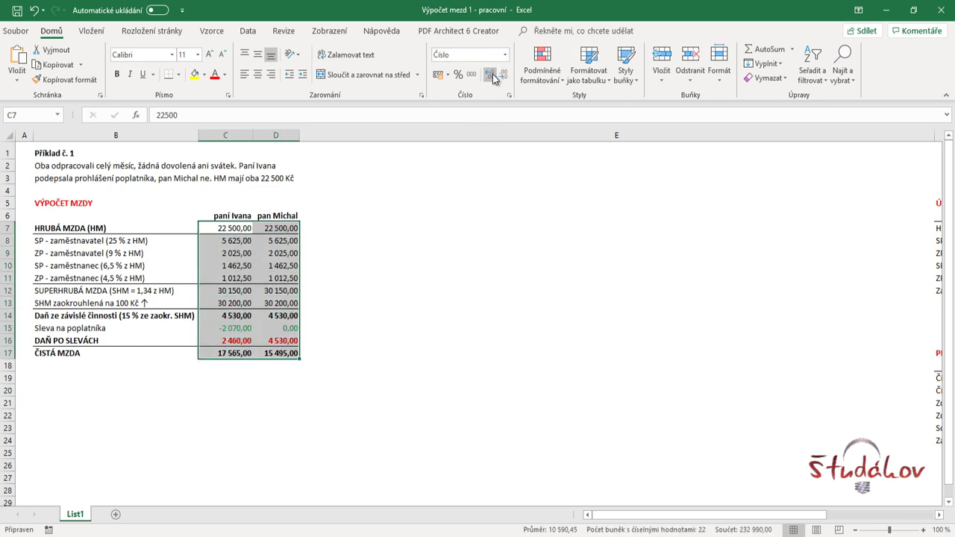
pyautogui.click(378, 441)
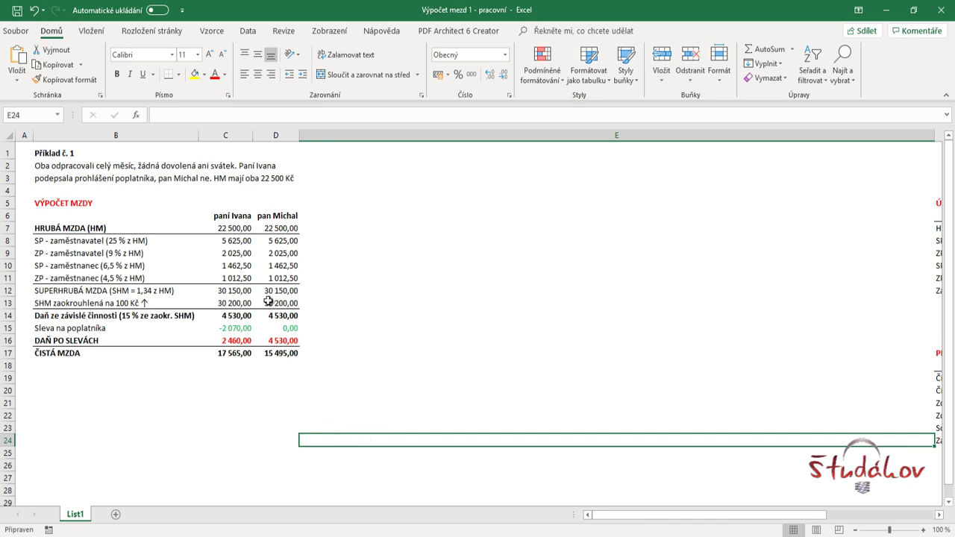
# Replace the first employee's own social and health insurance formulas with rounded-up amounts, 1463 in C10 and 1013 in C11.
pyautogui.click(238, 255)
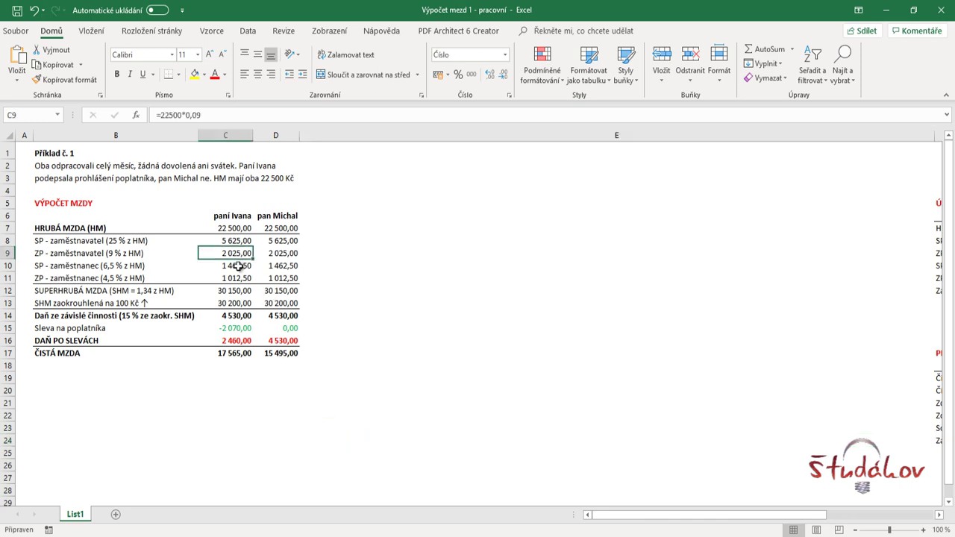
pyautogui.click(239, 267)
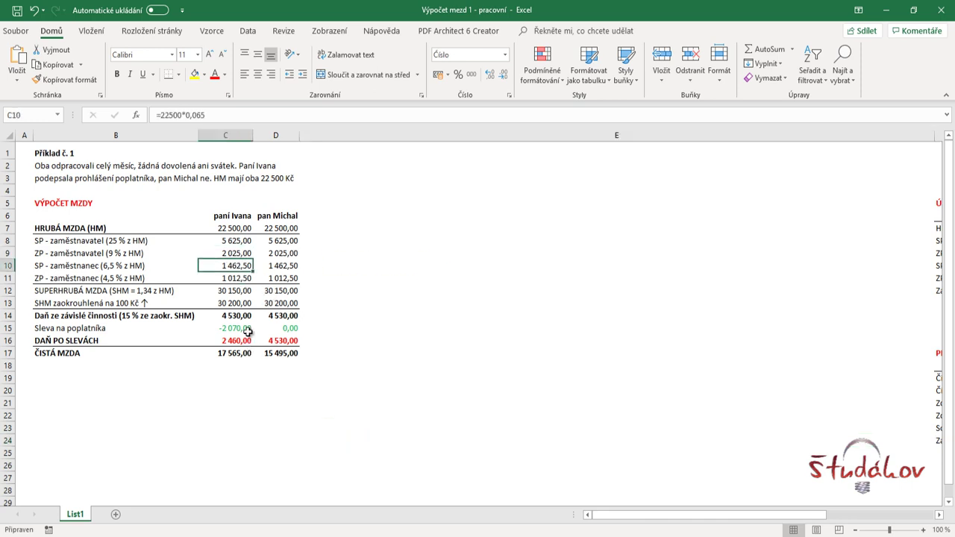
pyautogui.write('1 ')
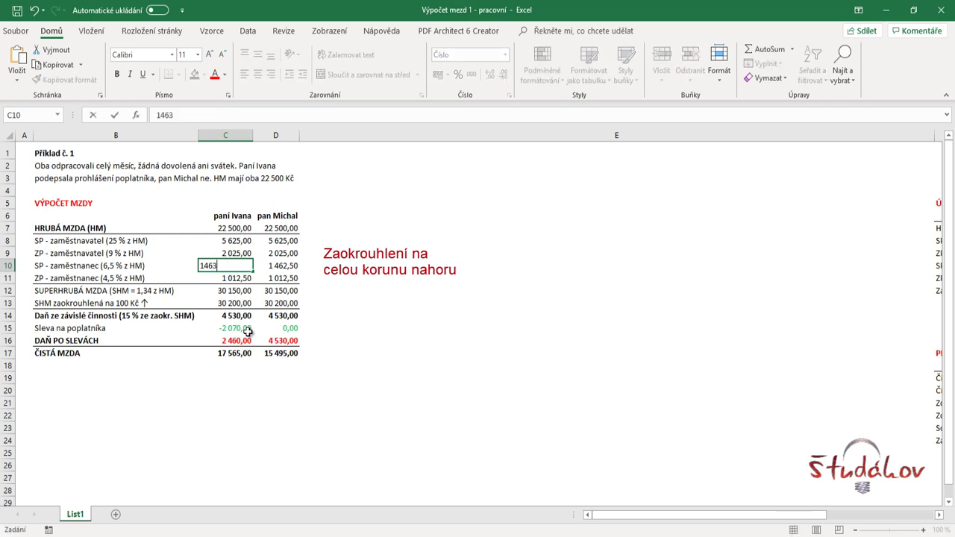
pyautogui.write('463')
pyautogui.press('Return')
pyautogui.write('1 ')
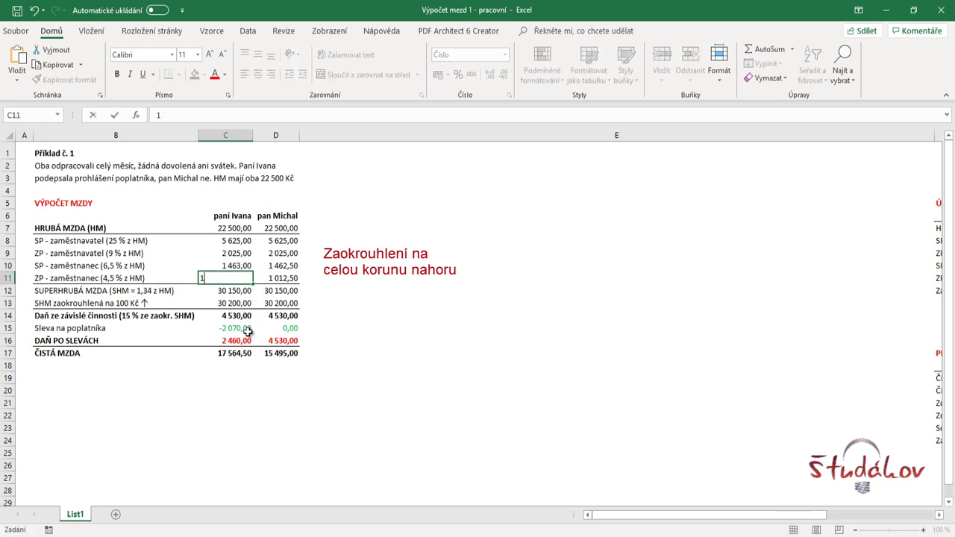
pyautogui.write('013')
pyautogui.press('Return')
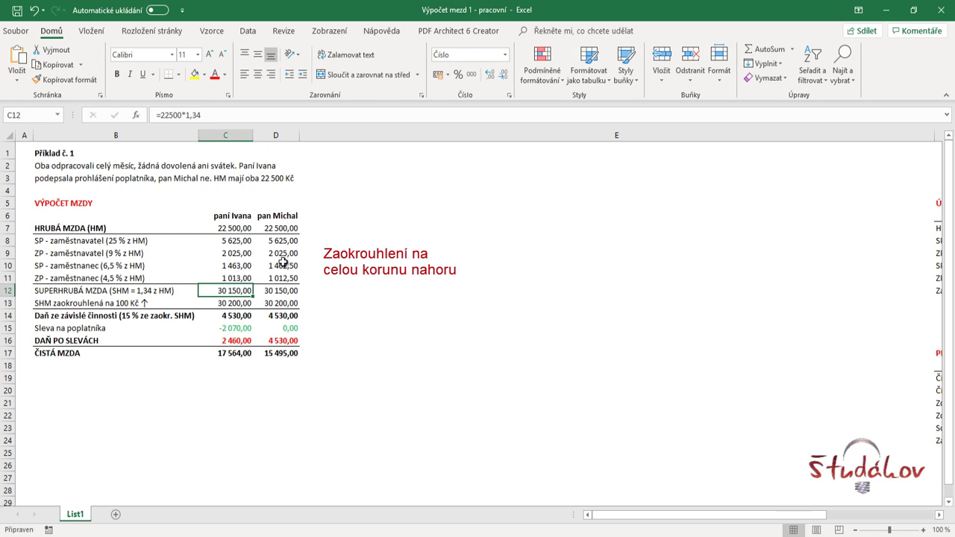
# Replace the second employee's own insurance formulas with rounded-up amounts, 1463 in D10 and 1013 in D11.
pyautogui.click(281, 263)
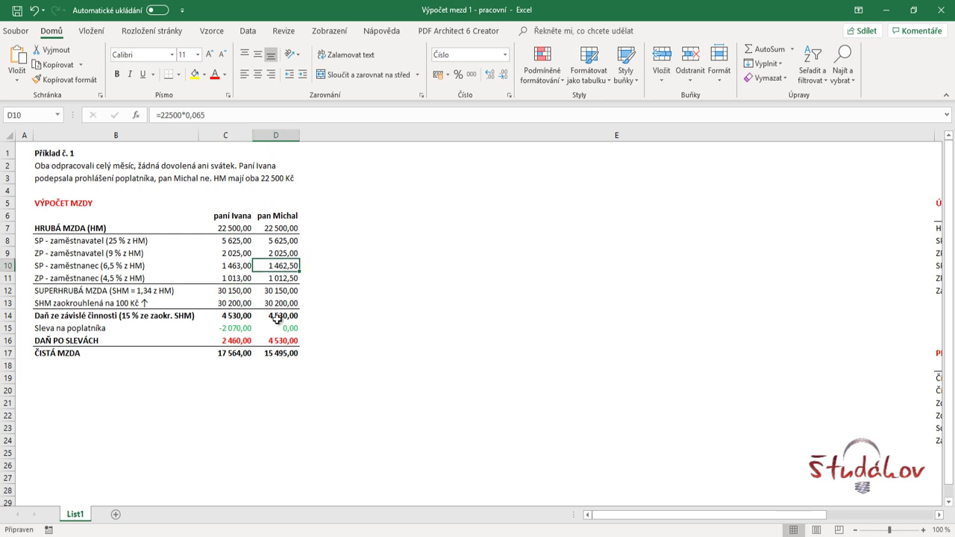
pyautogui.write('1463')
pyautogui.press('Return')
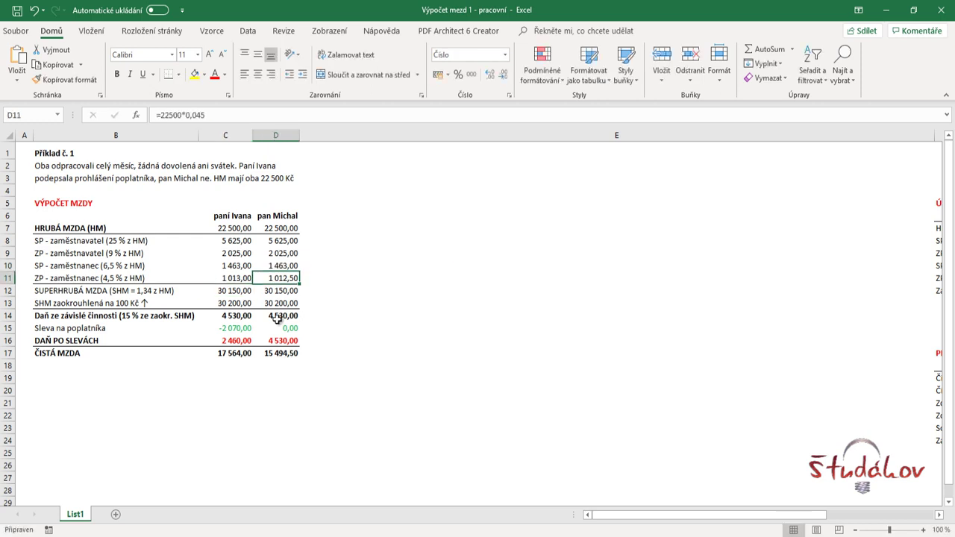
pyautogui.write('1013')
pyautogui.press('Return')
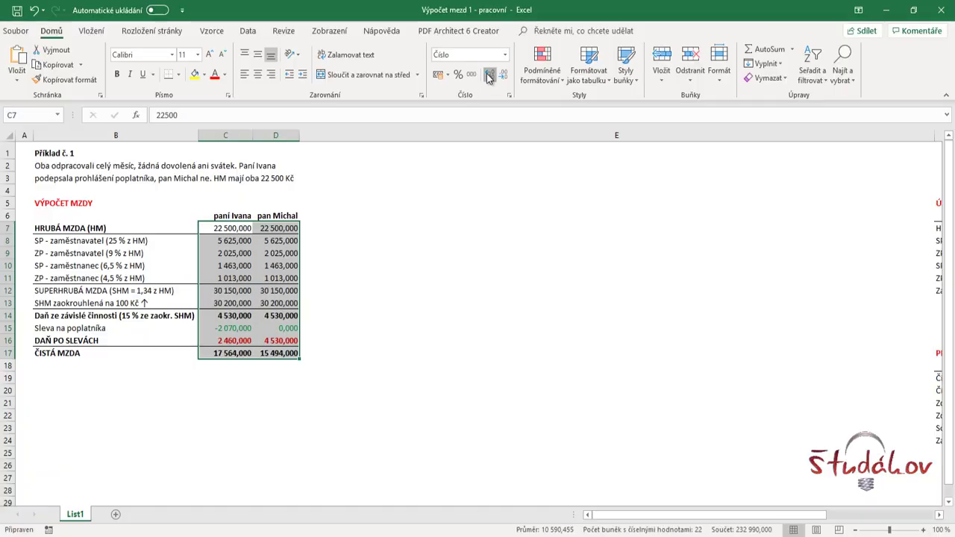
# Format the wage amounts in C7:D17 as whole numbers without decimal places.
pyautogui.click(502, 77)
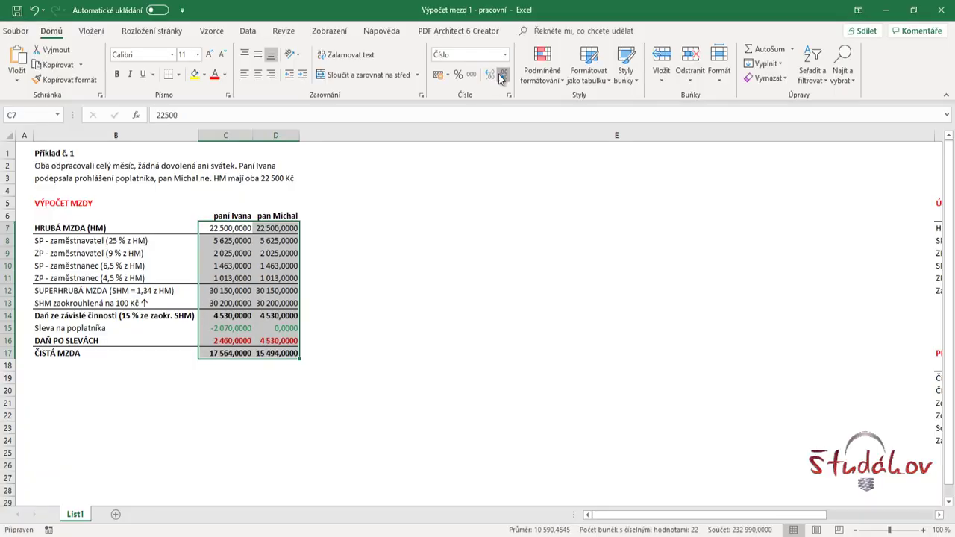
pyautogui.click(502, 77)
pyautogui.click(407, 241)
pyautogui.click(400, 412)
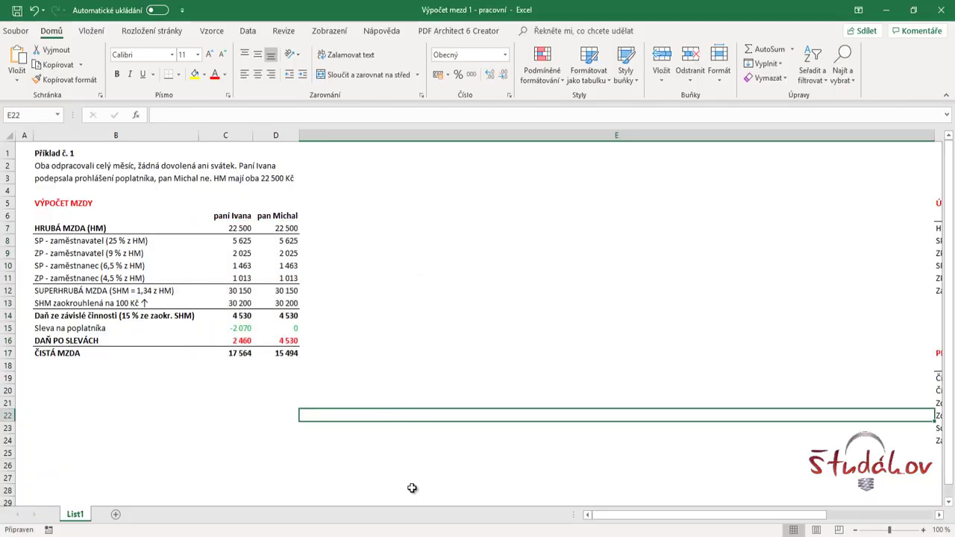
# Narrow column E so the ÚČTOVÁNÍ MEZD and PLATBY tables sit beside the wage calculation, and select H7.
pyautogui.click(266, 402)
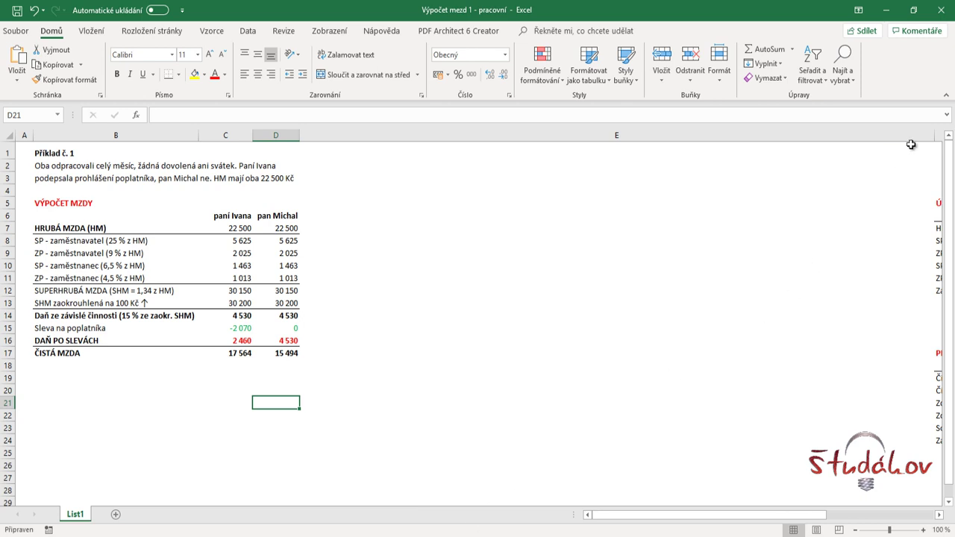
pyautogui.moveTo(935, 134); pyautogui.dragTo(328, 131)
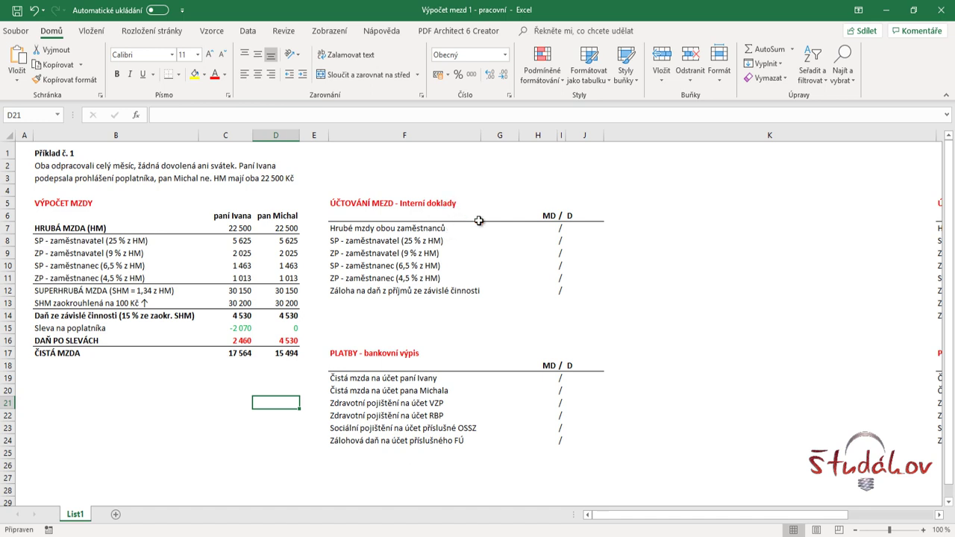
pyautogui.click(542, 230)
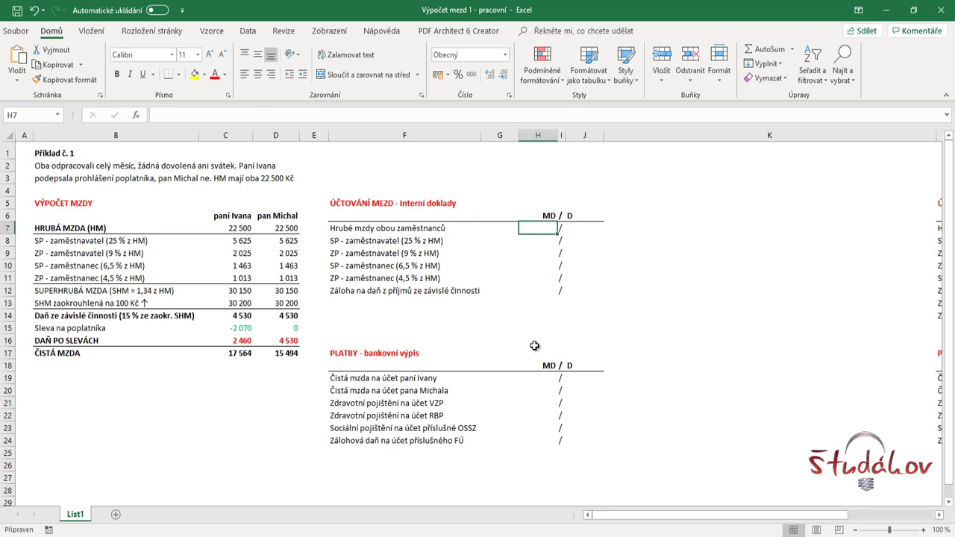
# Post both employees' gross wages in row 7, with MD account 521 in H7 and their combined amount 45000 in G7.
pyautogui.write('521')
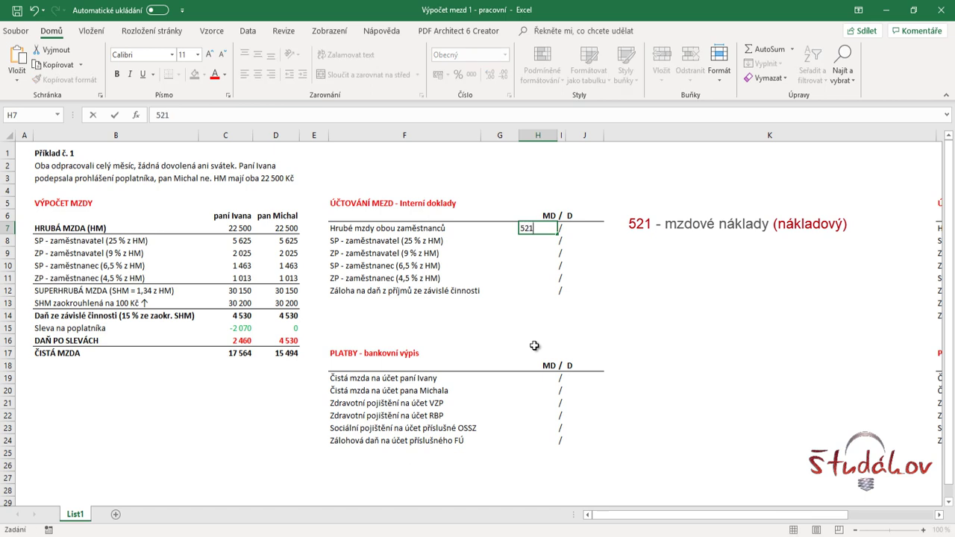
pyautogui.press('Left')
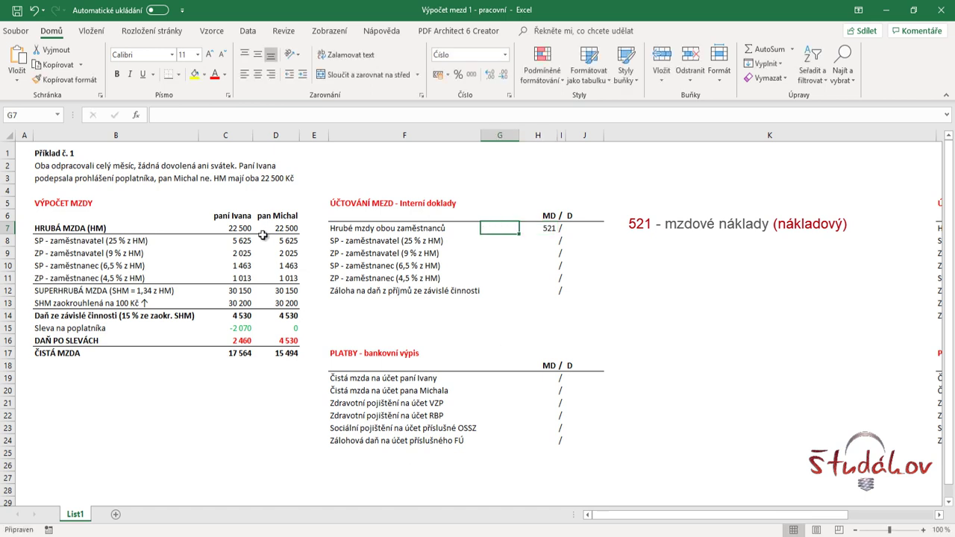
pyautogui.moveTo(248, 218)
pyautogui.mouseDown()
pyautogui.moveTo(258, 228)
pyautogui.moveTo(242, 228)
pyautogui.mouseUp()
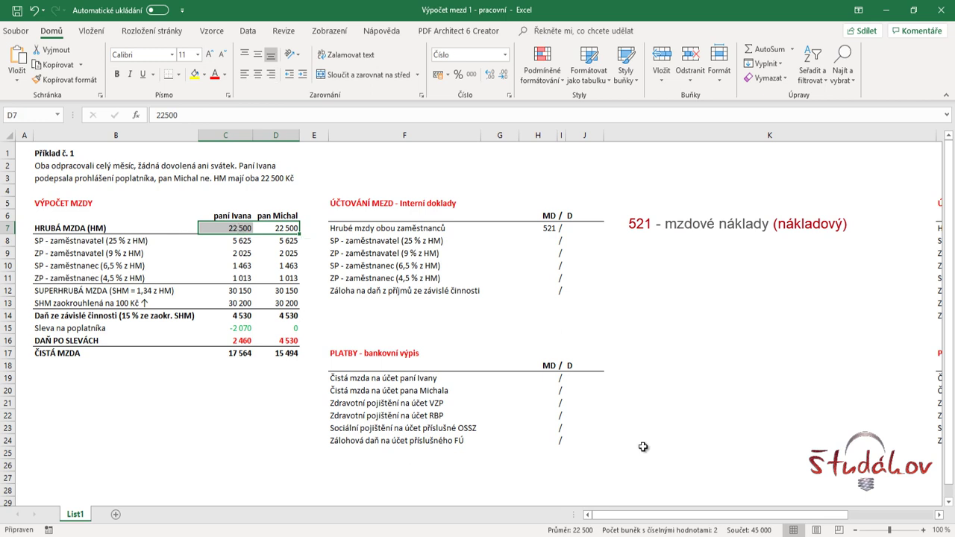
pyautogui.click(512, 232)
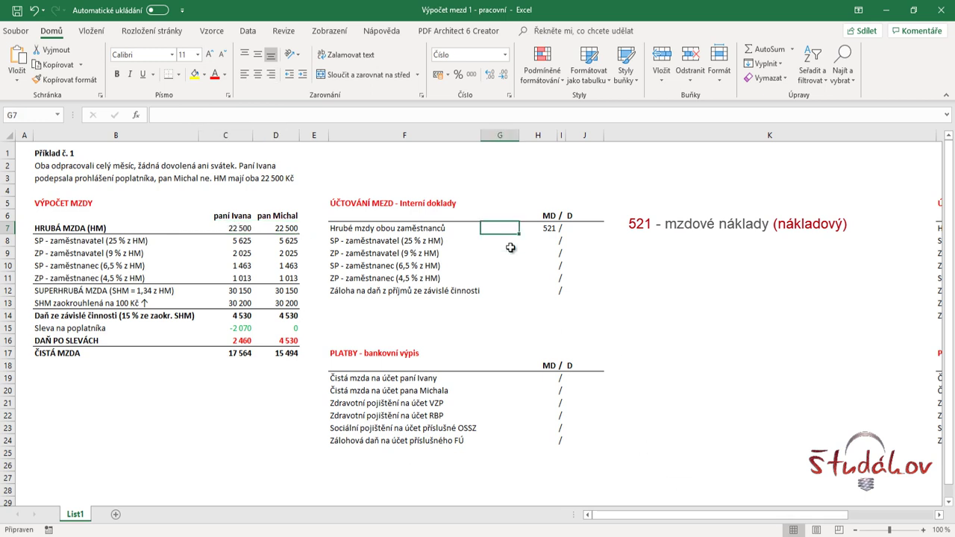
pyautogui.write('45 000')
pyautogui.press('Tab')
# Enter 331 as the D account for gross wages in J7 and left-align cells J7:J12.
pyautogui.press('Tab')
pyautogui.press('Tab')
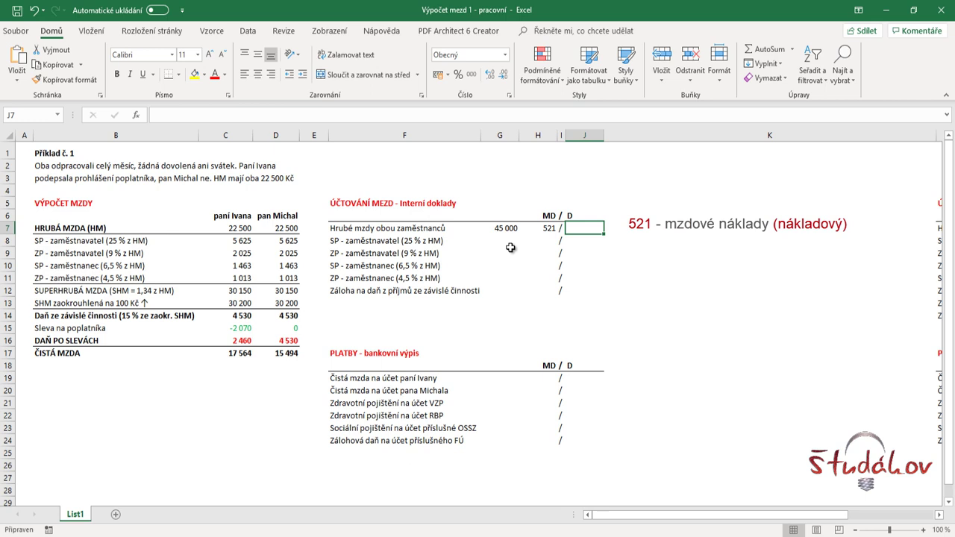
pyautogui.write('331')
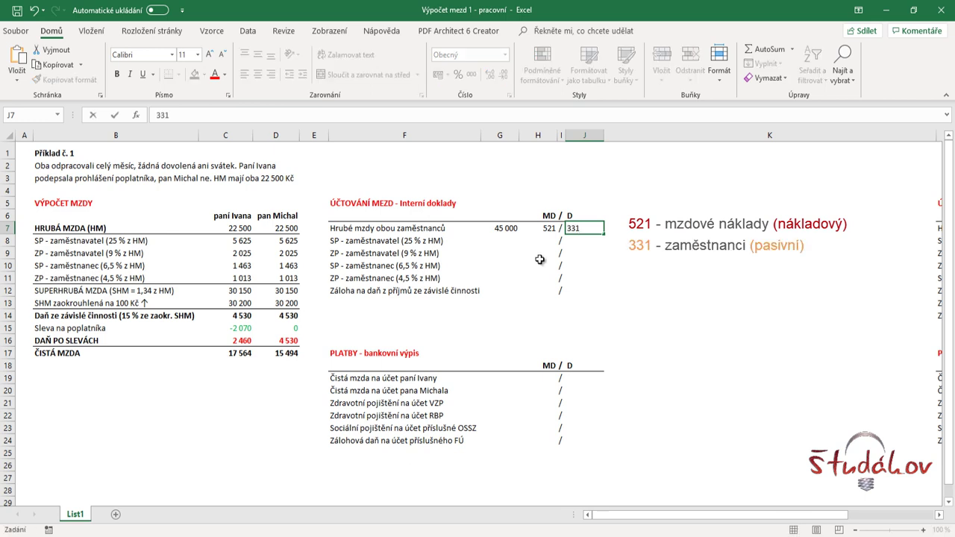
pyautogui.click(622, 262)
pyautogui.moveTo(587, 228); pyautogui.dragTo(589, 290)
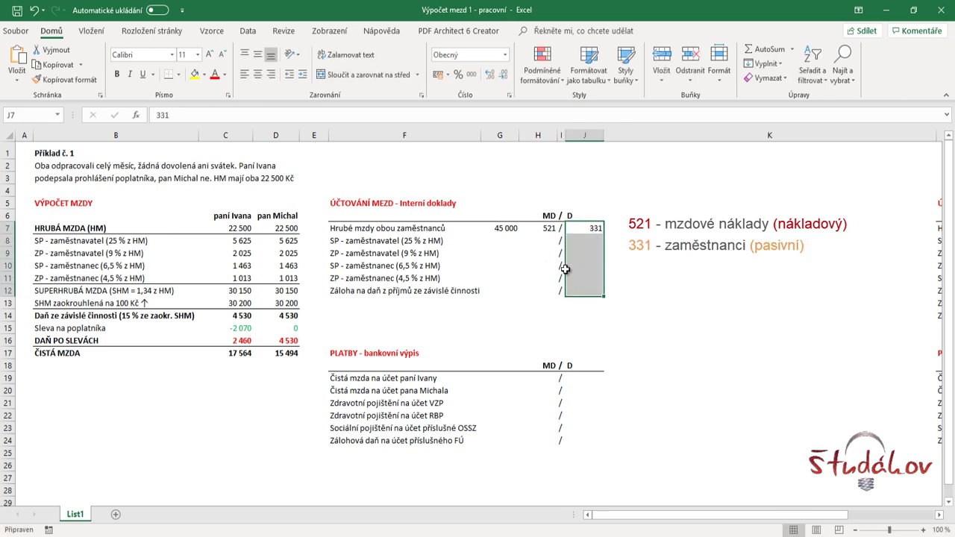
pyautogui.click(246, 77)
# Sum both employees' employer social insurance in C8:D8 and enter 11250 in G8.
pyautogui.click(498, 240)
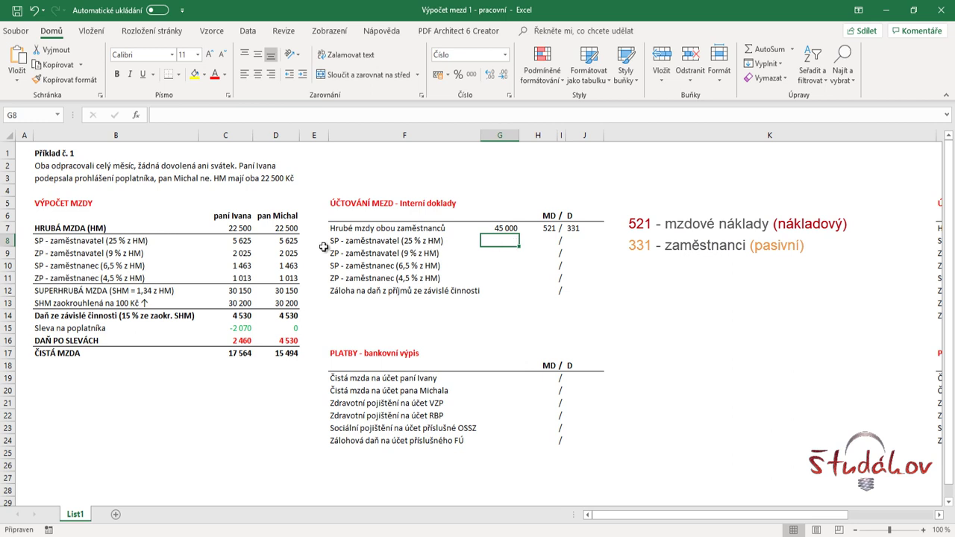
pyautogui.click(378, 243)
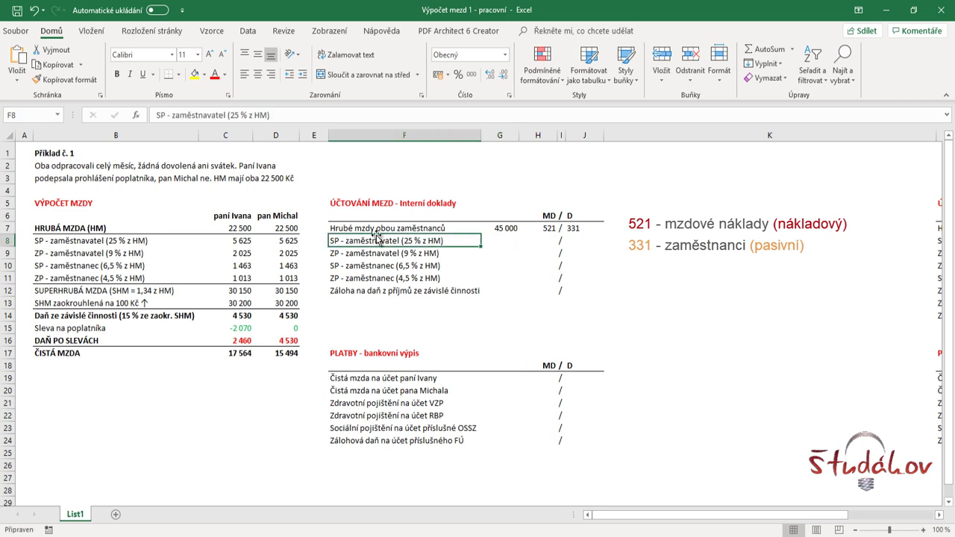
pyautogui.moveTo(244, 239); pyautogui.dragTo(288, 240)
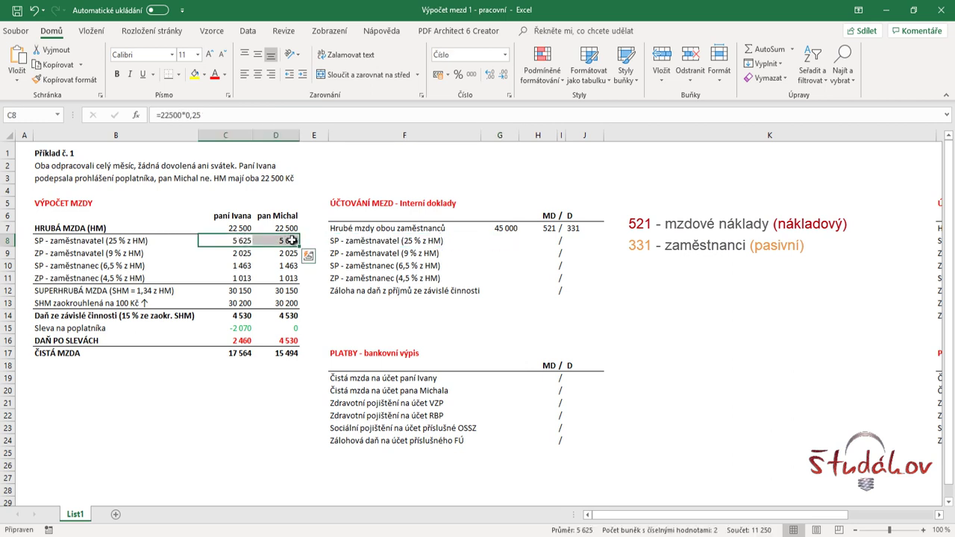
pyautogui.click(509, 243)
pyautogui.write('11250')
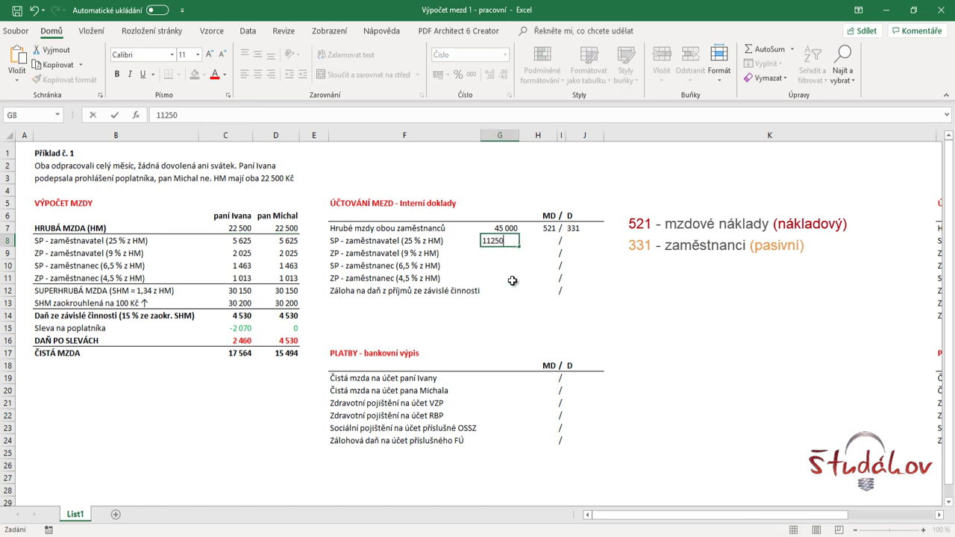
pyautogui.press('Return')
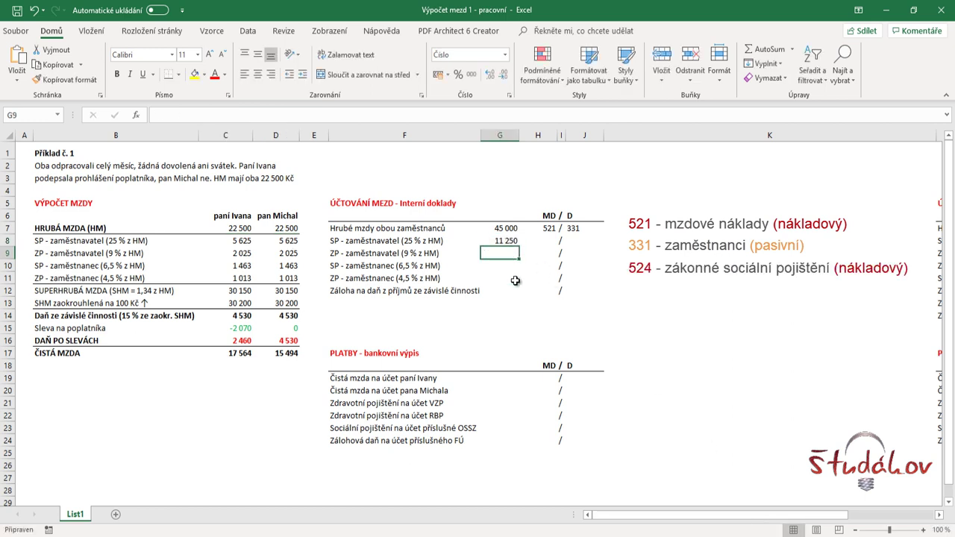
# Assign the employer social insurance posting to MD account 524 in H8 and D account 336.100 in J8.
pyautogui.click(549, 242)
pyautogui.write('524')
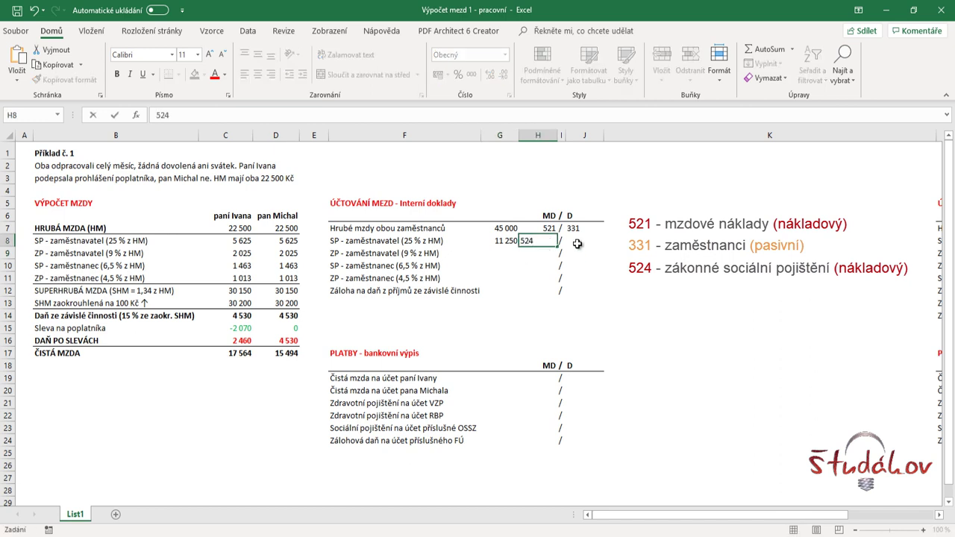
pyautogui.click(579, 240)
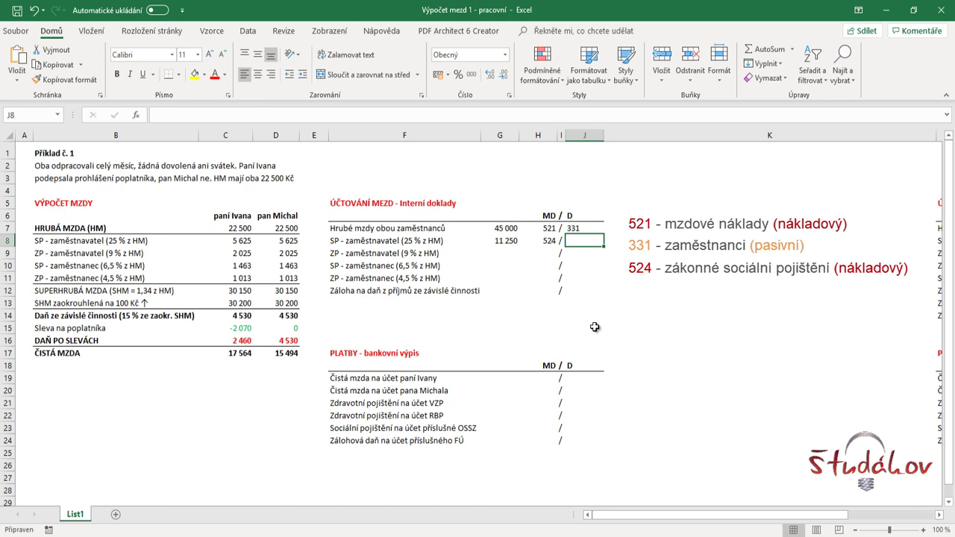
pyautogui.write('336')
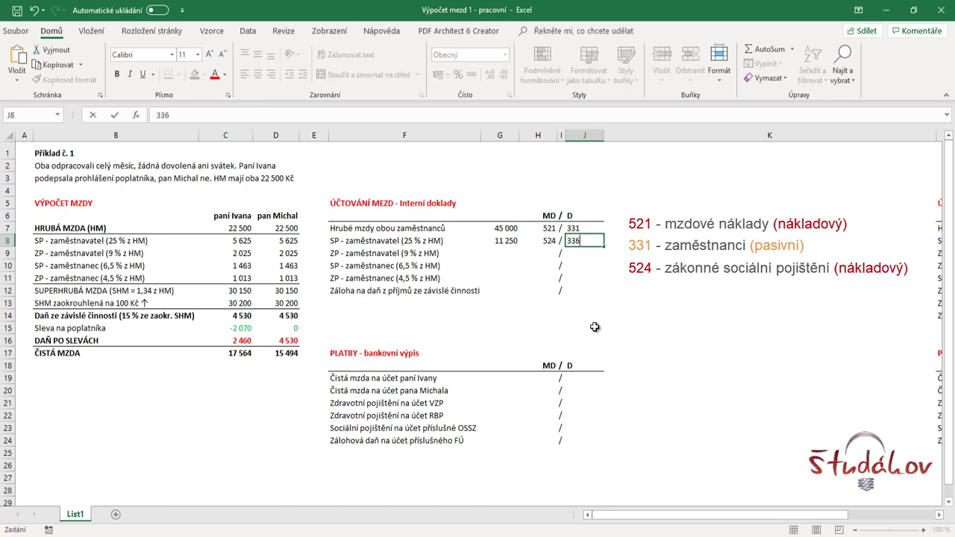
pyautogui.write('.100')
pyautogui.click(501, 252)
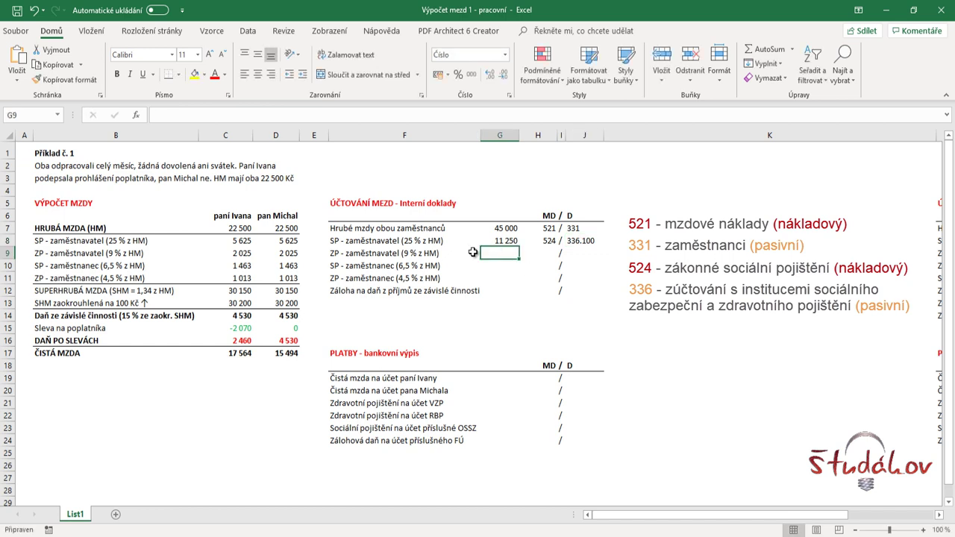
# Sum both employees' employer health insurance in C9:D9 and enter 4050 in G9.
pyautogui.click(254, 253)
pyautogui.moveTo(254, 253); pyautogui.dragTo(286, 255)
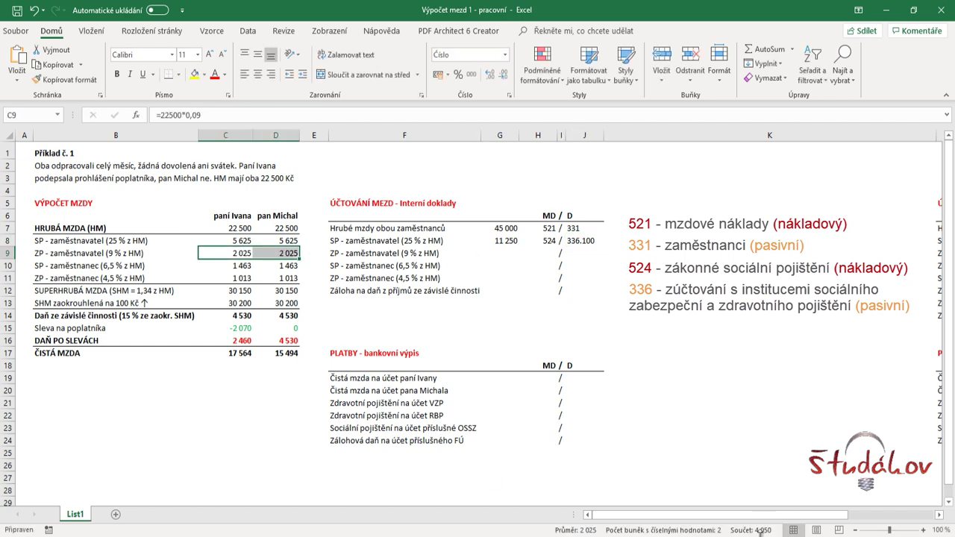
pyautogui.click(508, 254)
pyautogui.write('4 05')
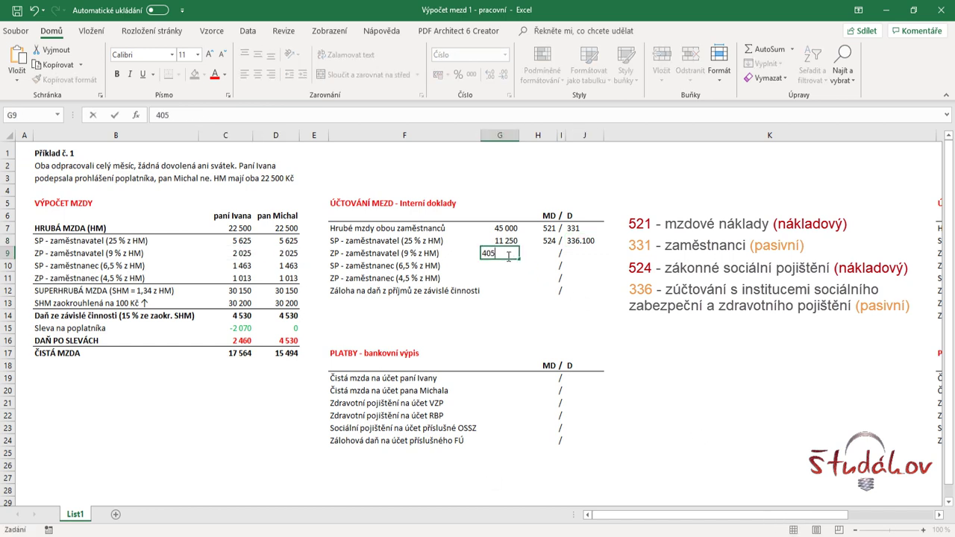
pyautogui.write('0')
pyautogui.press('Tab')
# Assign the employer health insurance posting to MD account 524 in H9 and D account 336.200 in J9.
pyautogui.write('5')
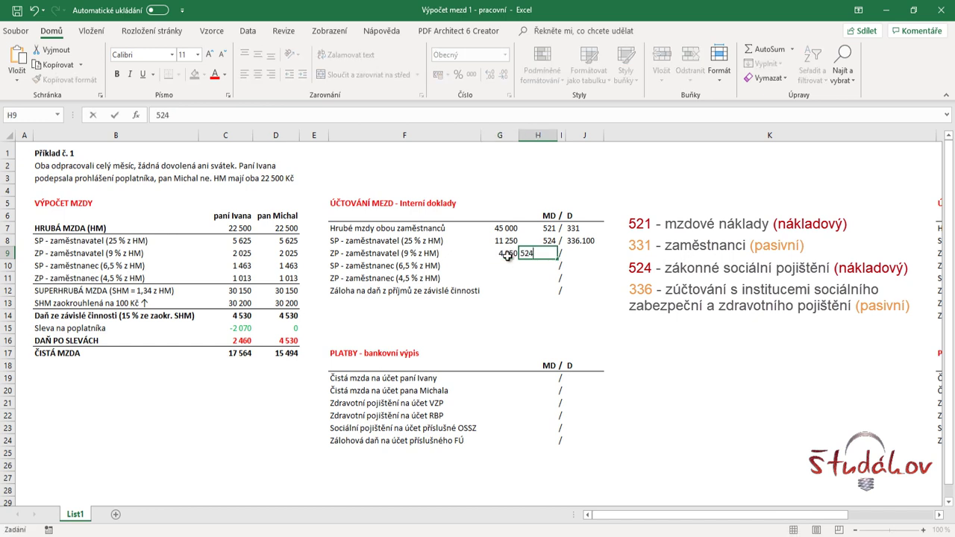
pyautogui.press('Tab')
pyautogui.press('Tab')
pyautogui.write('336.200')
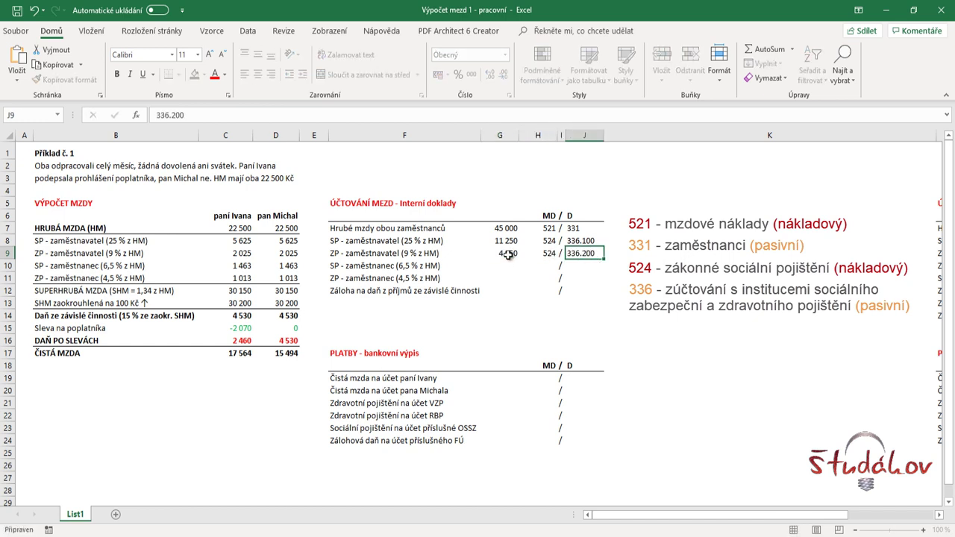
pyautogui.press('Return')
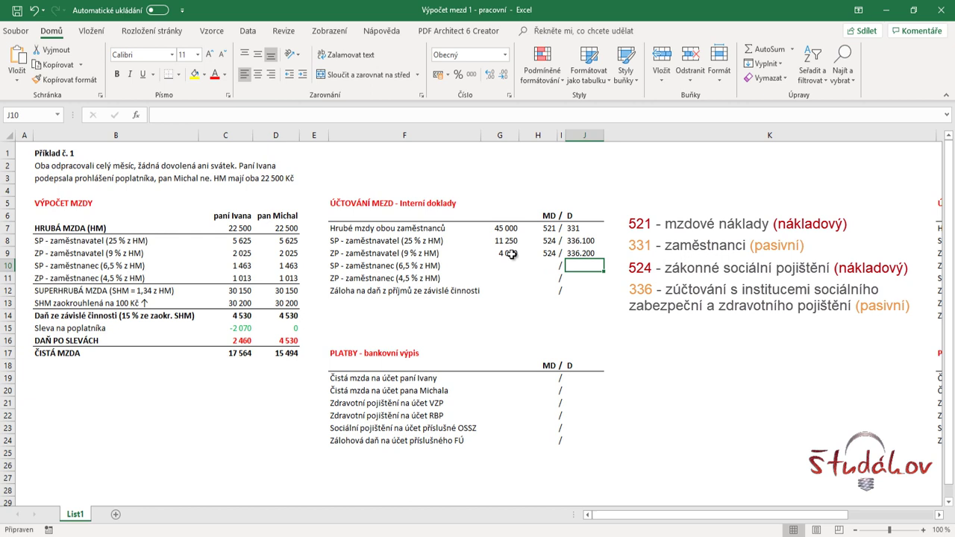
pyautogui.click(588, 250)
pyautogui.click(587, 279)
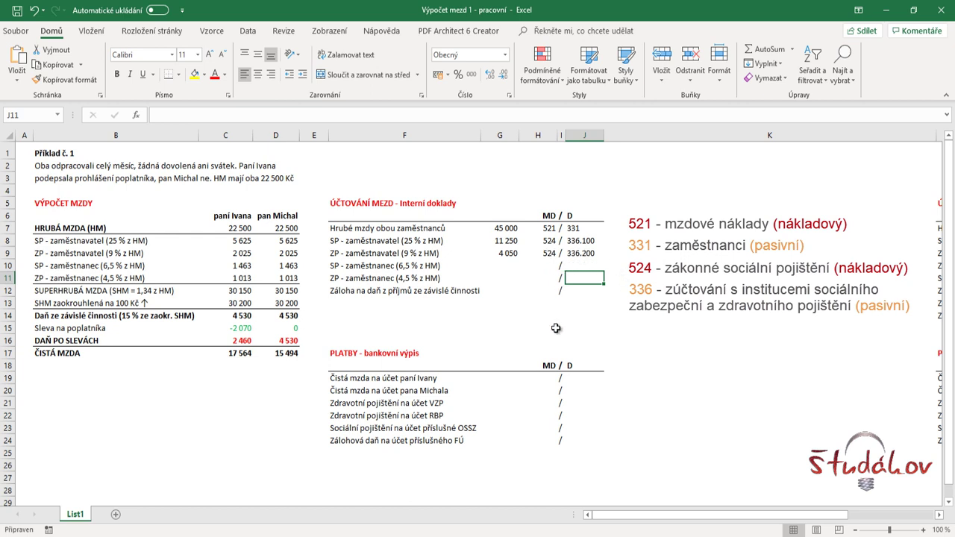
pyautogui.click(513, 268)
pyautogui.click(350, 272)
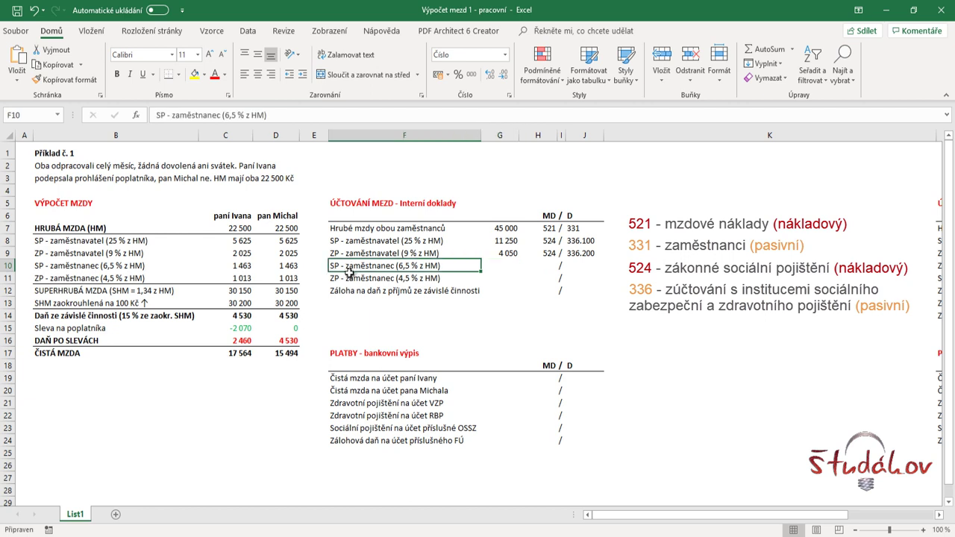
pyautogui.moveTo(349, 273); pyautogui.dragTo(386, 282)
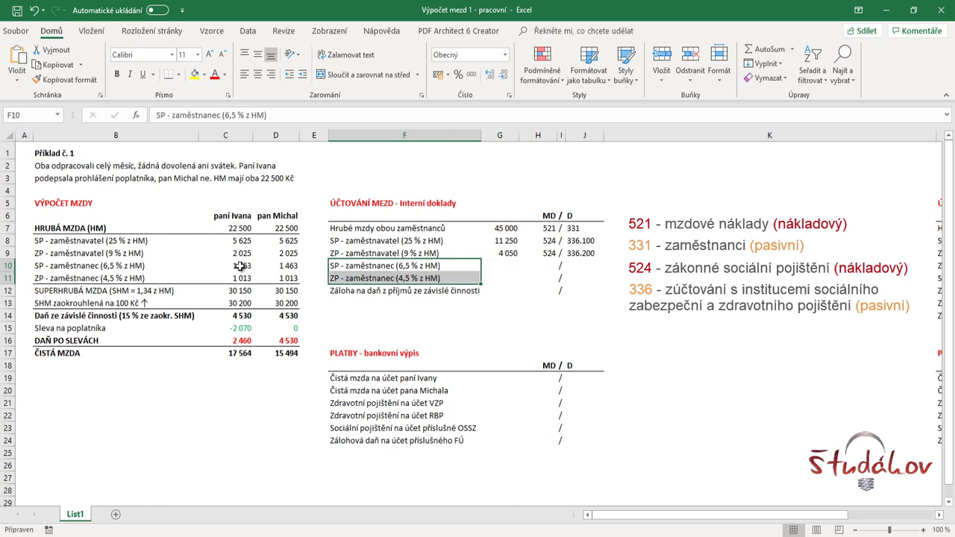
# Sum the employees' own social insurance in C10:D10 and enter 2926 in G10.
pyautogui.moveTo(240, 267); pyautogui.dragTo(276, 267)
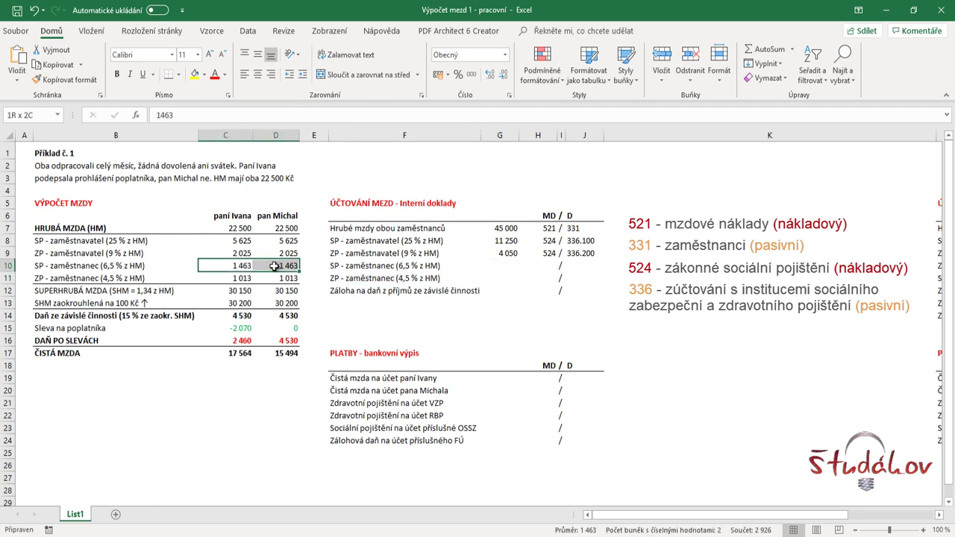
pyautogui.click(509, 268)
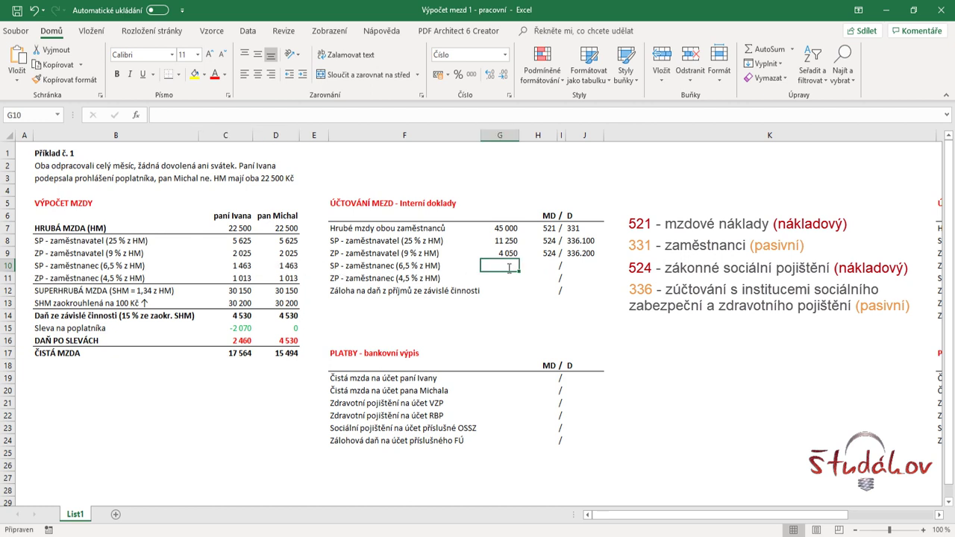
pyautogui.write('2926')
pyautogui.press('Return')
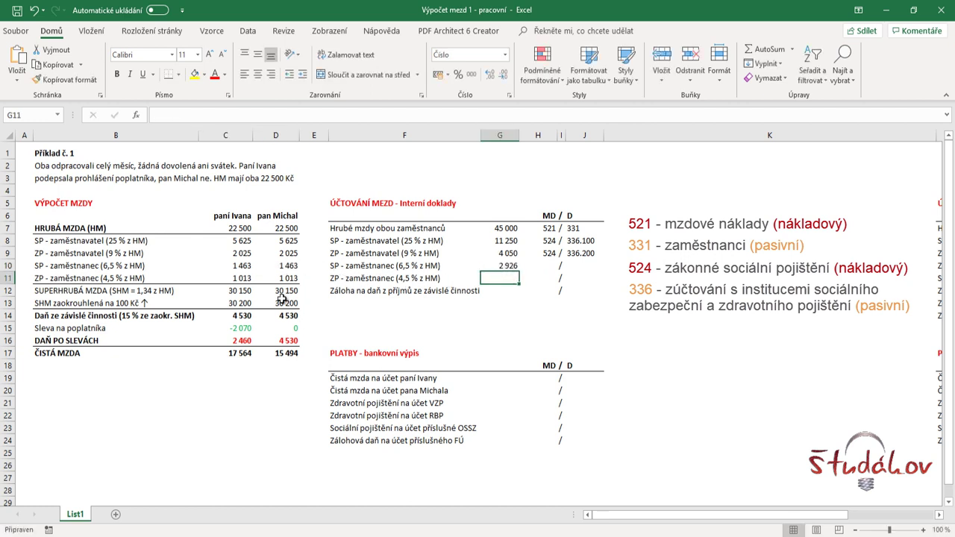
# Sum the employees' own health insurance in C11:D11 and enter 2026 in G11.
pyautogui.moveTo(238, 278); pyautogui.dragTo(281, 278)
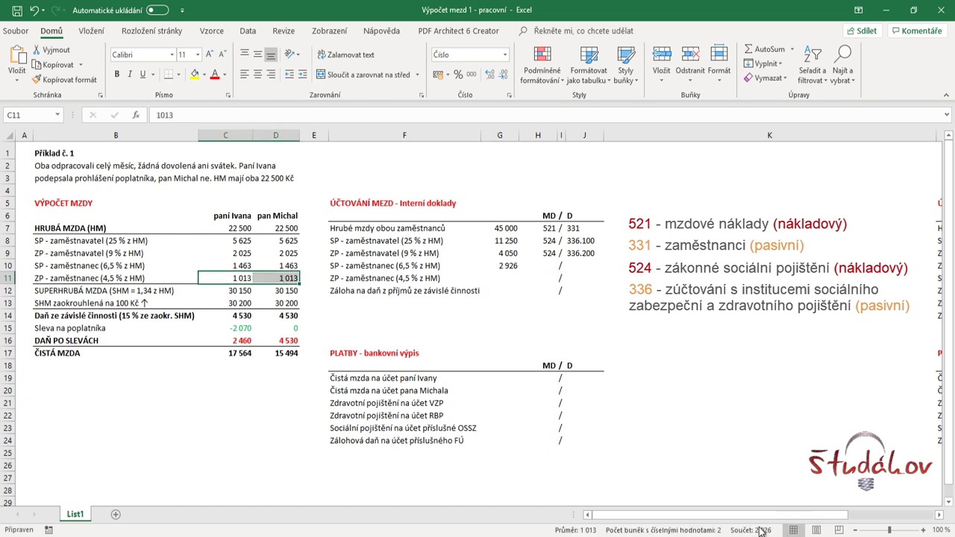
pyautogui.click(514, 278)
pyautogui.write('200')
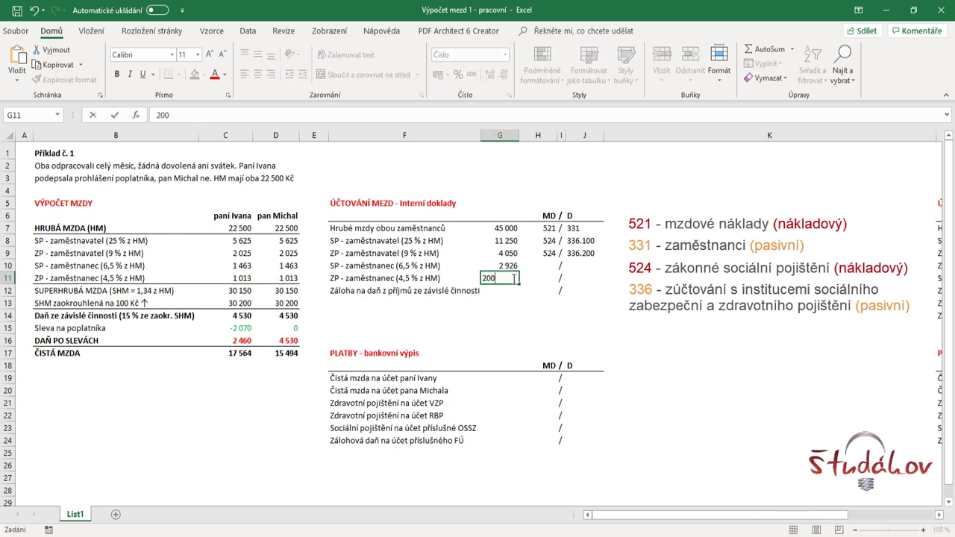
pyautogui.write('26')
pyautogui.press('Return')
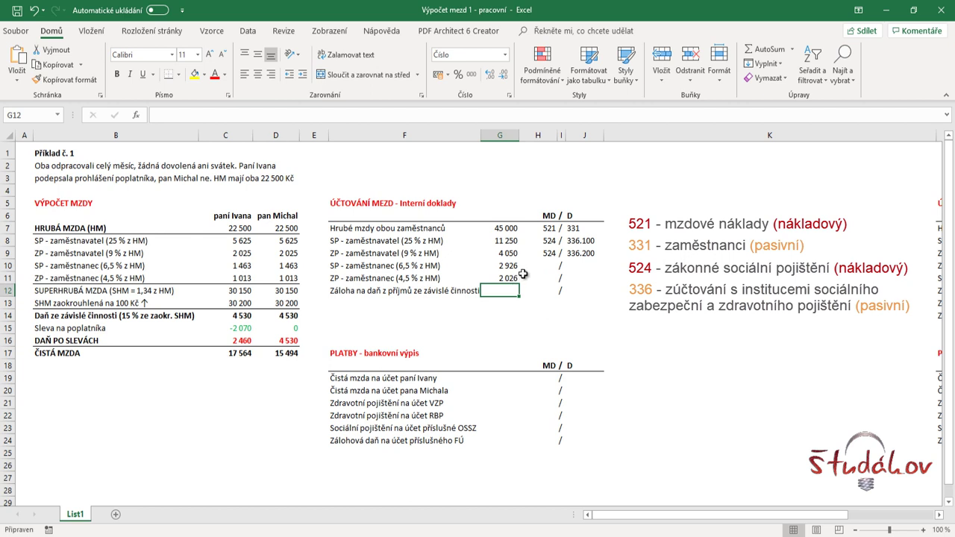
# Enter the D accounts for the employees' own insurance, 336.100 in J10 for social and 336.200 in J11 for health.
pyautogui.click(551, 266)
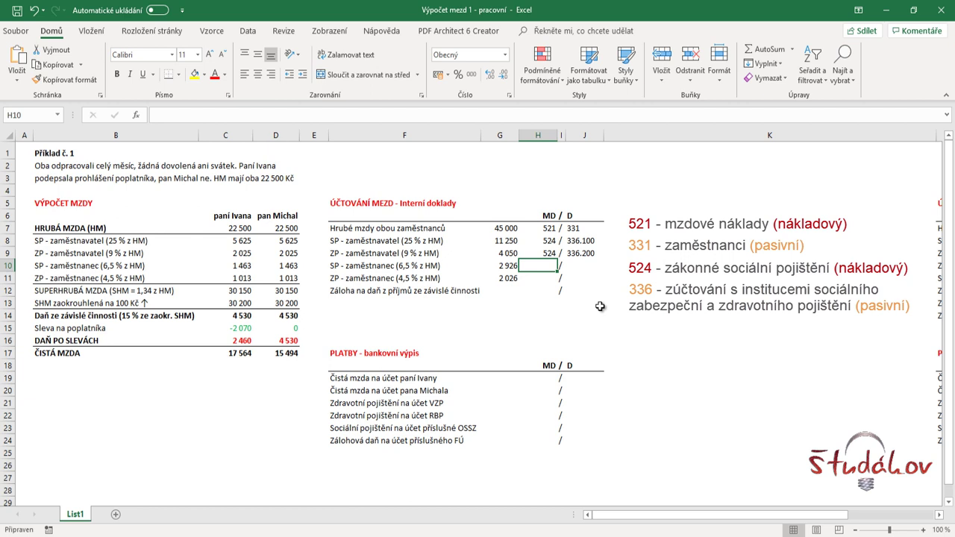
pyautogui.click(578, 268)
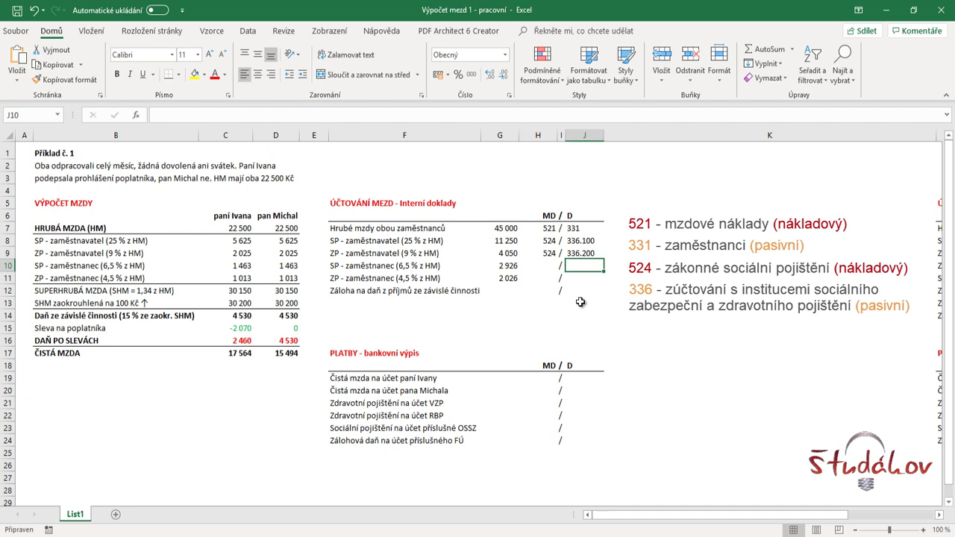
pyautogui.write('33')
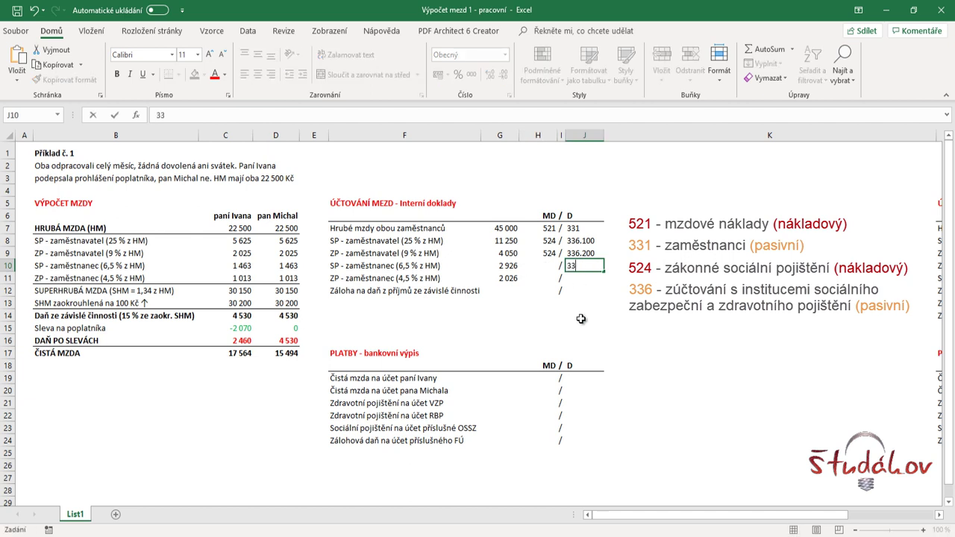
pyautogui.write('6.1')
pyautogui.press('Return')
pyautogui.write('336.')
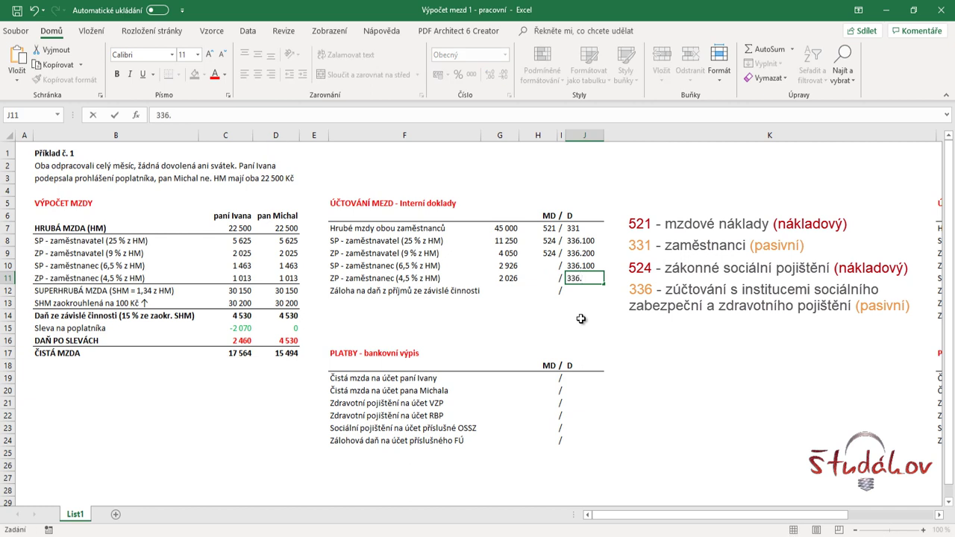
pyautogui.write('200')
pyautogui.press('Return')
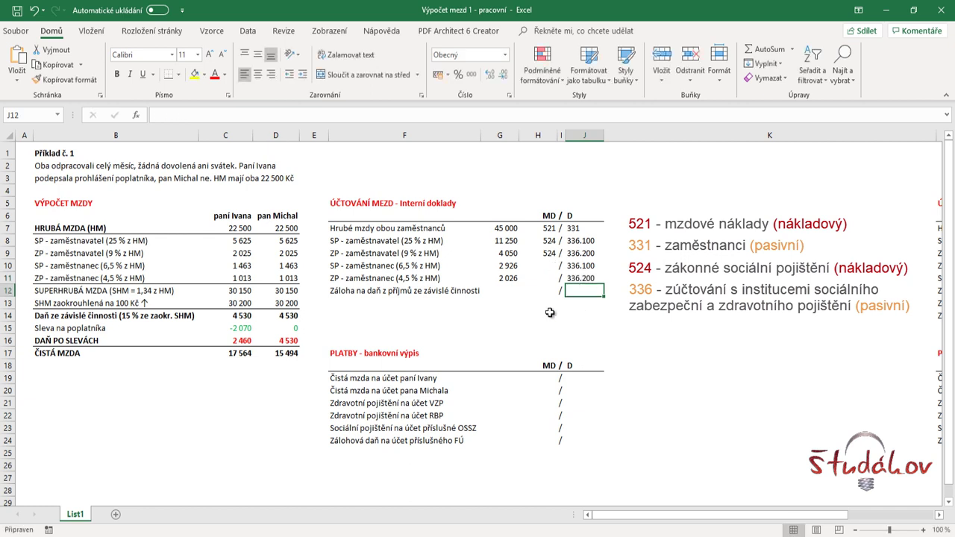
# Enter MD account 331 in H10 and H11 for the employees' own social and health insurance postings.
pyautogui.click(543, 271)
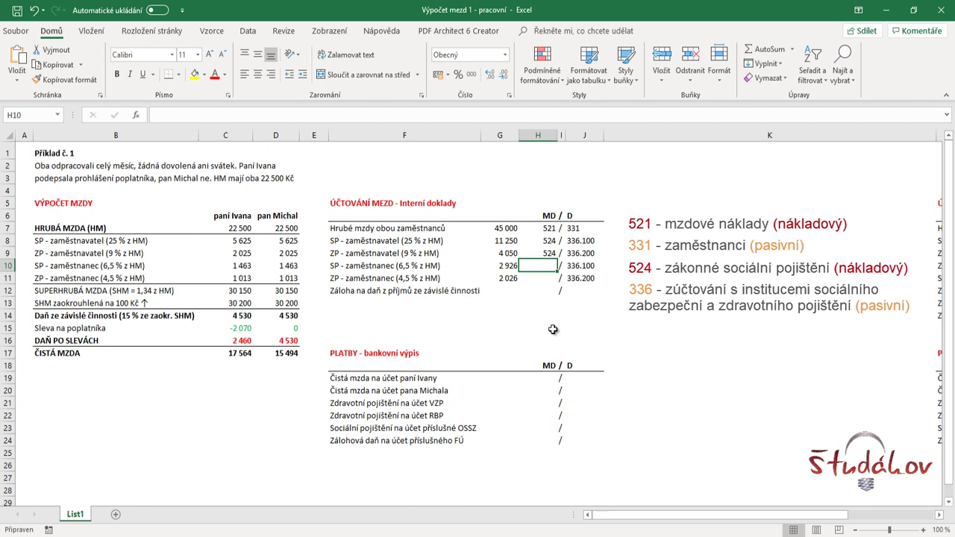
pyautogui.write('3')
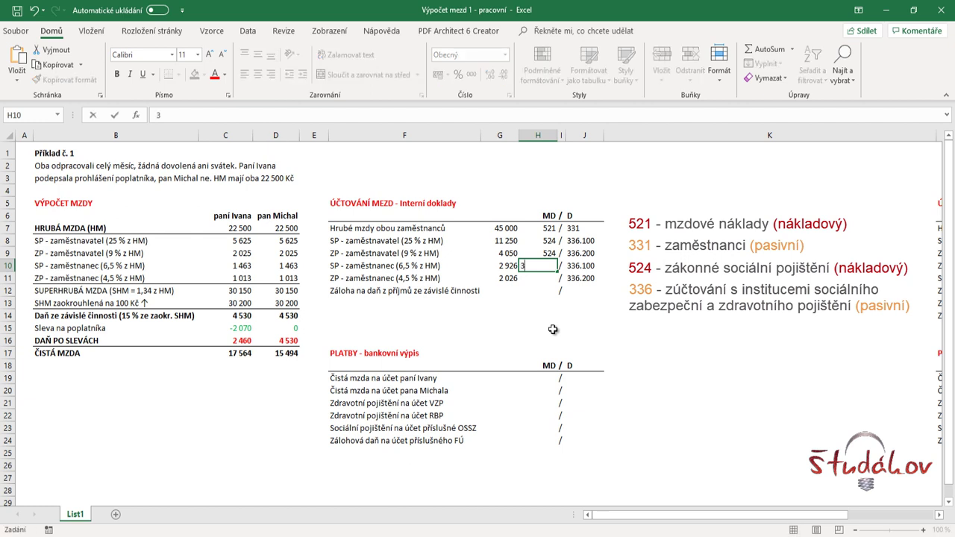
pyautogui.write('31')
pyautogui.press('Return')
pyautogui.write('331')
pyautogui.press('Return')
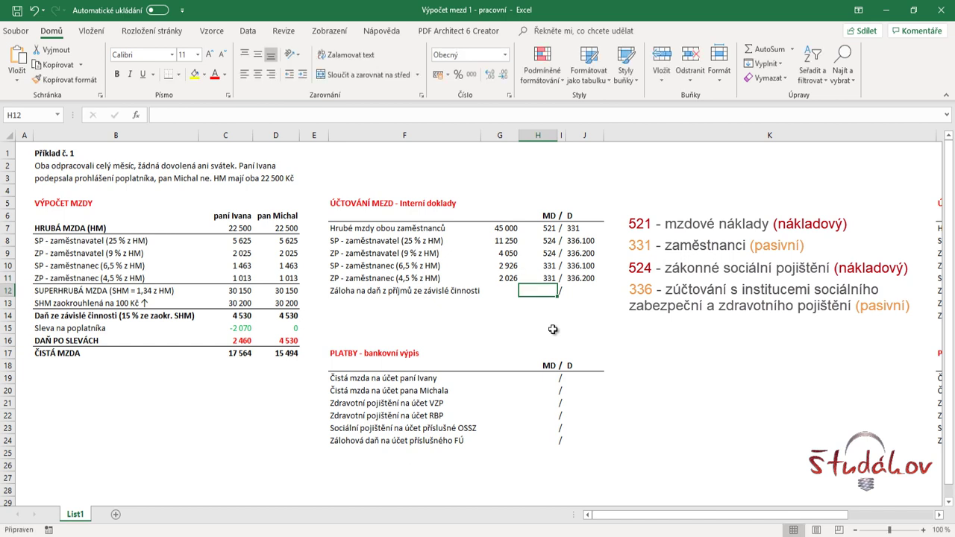
pyautogui.click(553, 329)
# Sum both employees' tax after reliefs in C16:D16 and enter 6990 in G12 as the income tax advance.
pyautogui.click(242, 279)
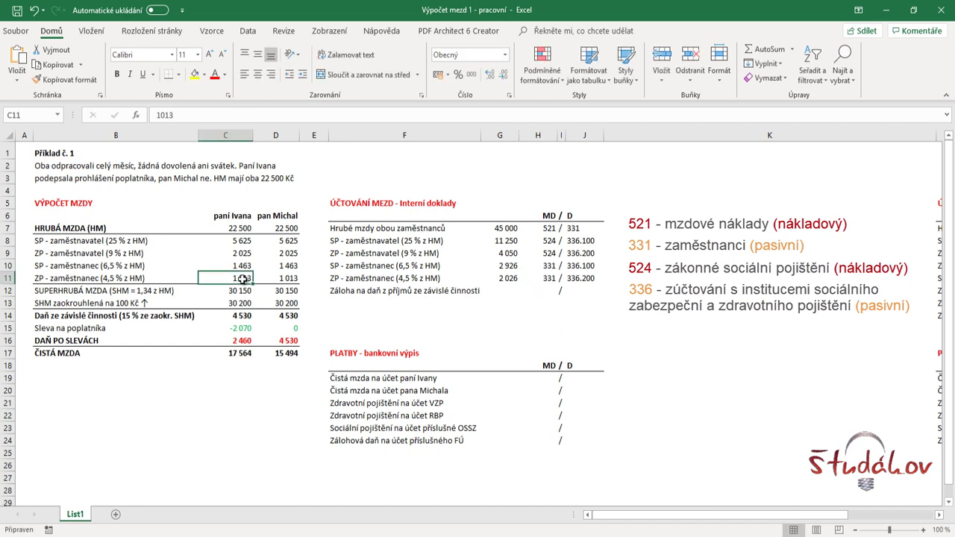
pyautogui.click(511, 281)
pyautogui.click(510, 290)
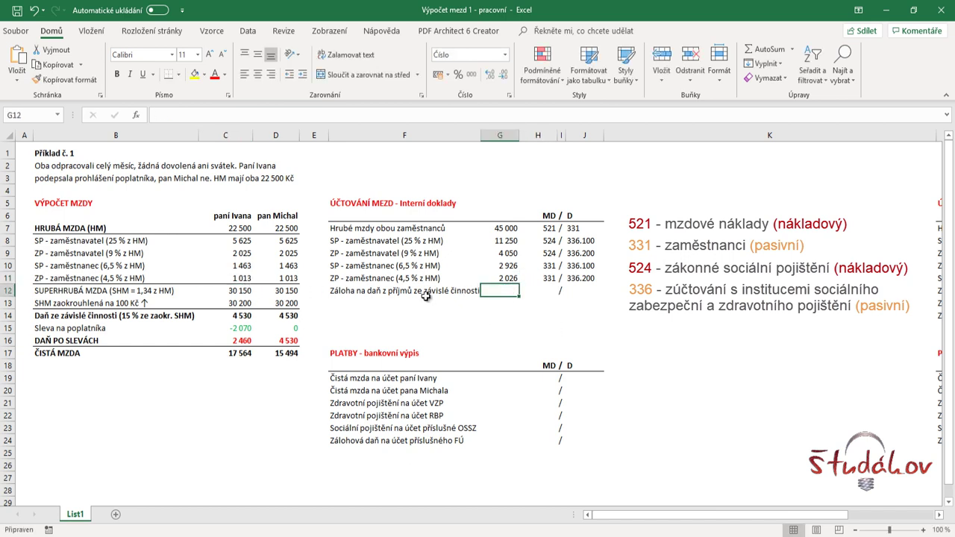
pyautogui.click(244, 316)
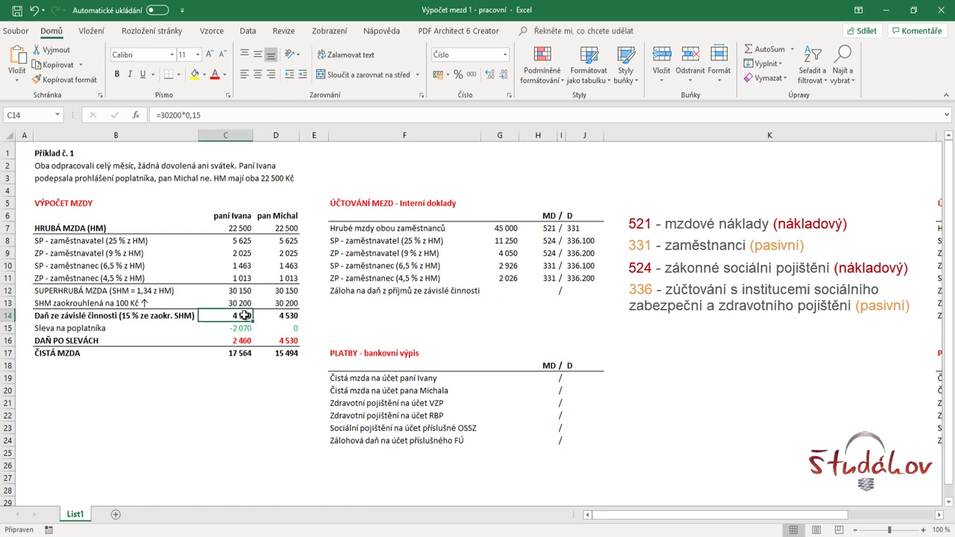
pyautogui.moveTo(247, 341); pyautogui.dragTo(286, 340)
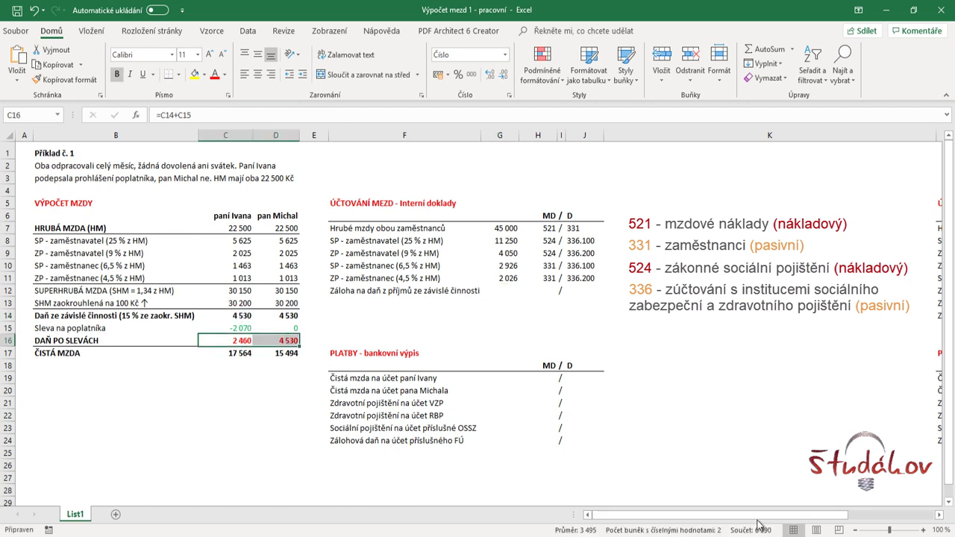
pyautogui.click(507, 291)
pyautogui.write('6990')
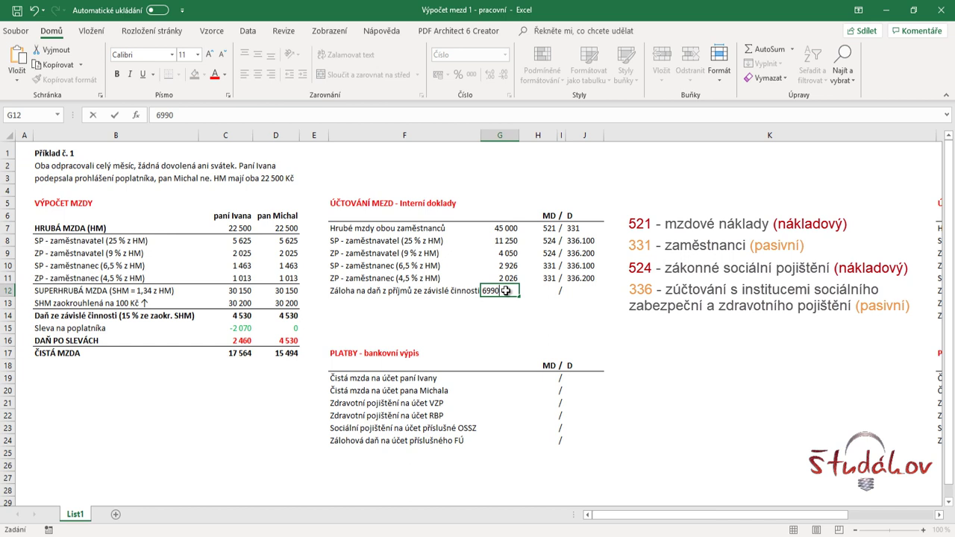
pyautogui.press('Tab')
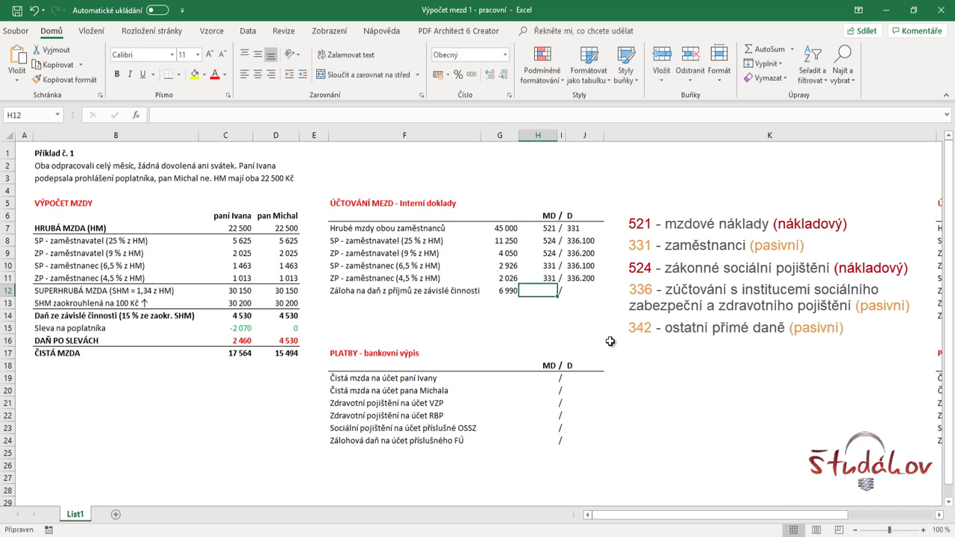
# Assign the income tax advance posting to MD account 331 in H12 and D account 342 in J12.
pyautogui.write('331')
pyautogui.press('Tab')
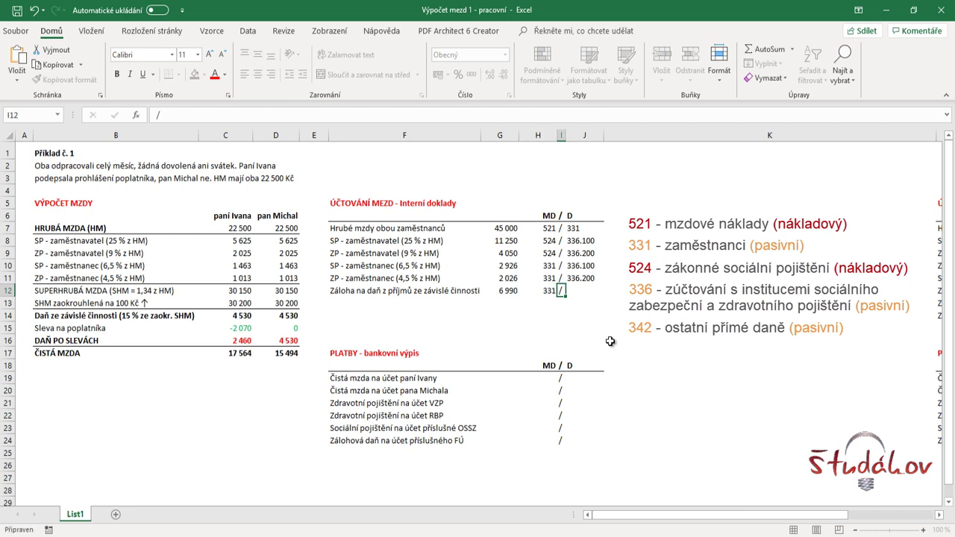
pyautogui.press('Tab')
pyautogui.write('34')
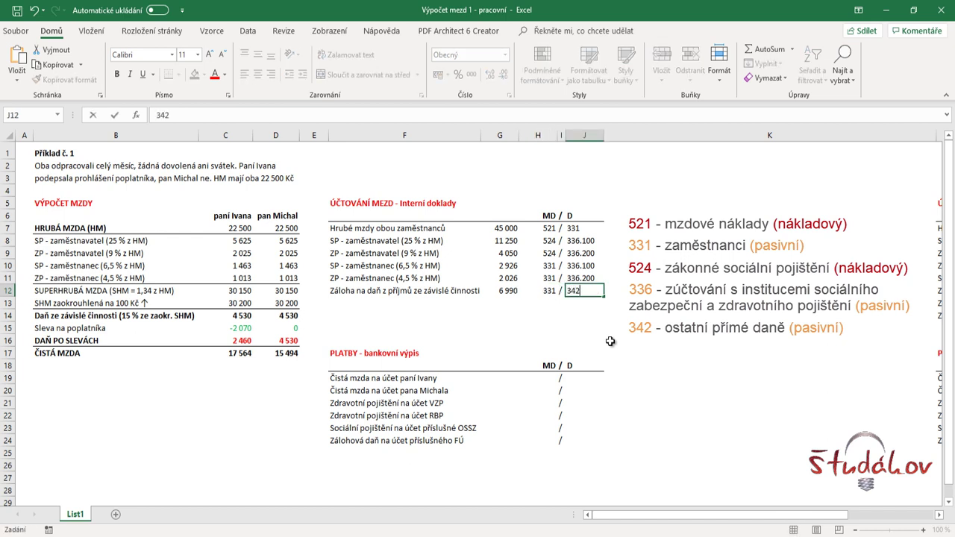
pyautogui.write('2')
pyautogui.press('Tab')
pyautogui.click(591, 328)
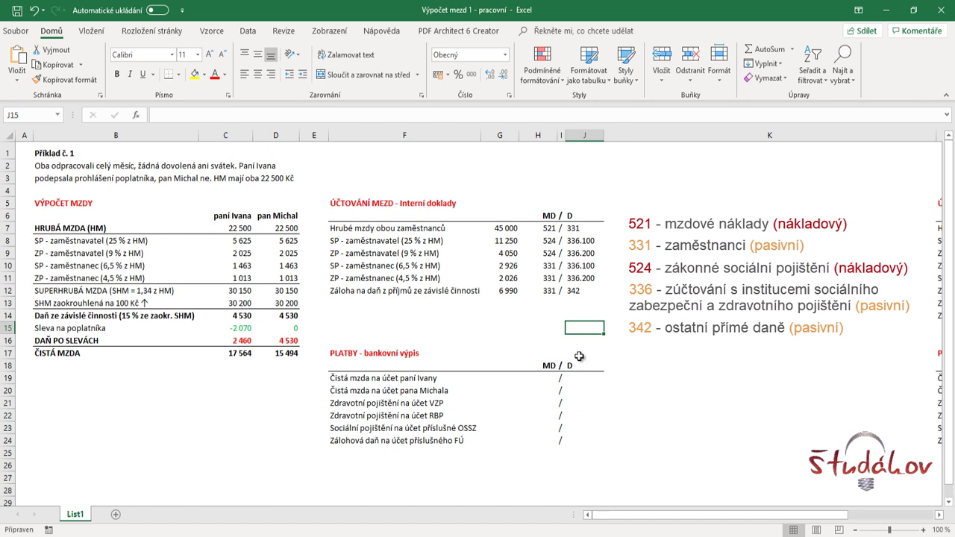
pyautogui.click(550, 292)
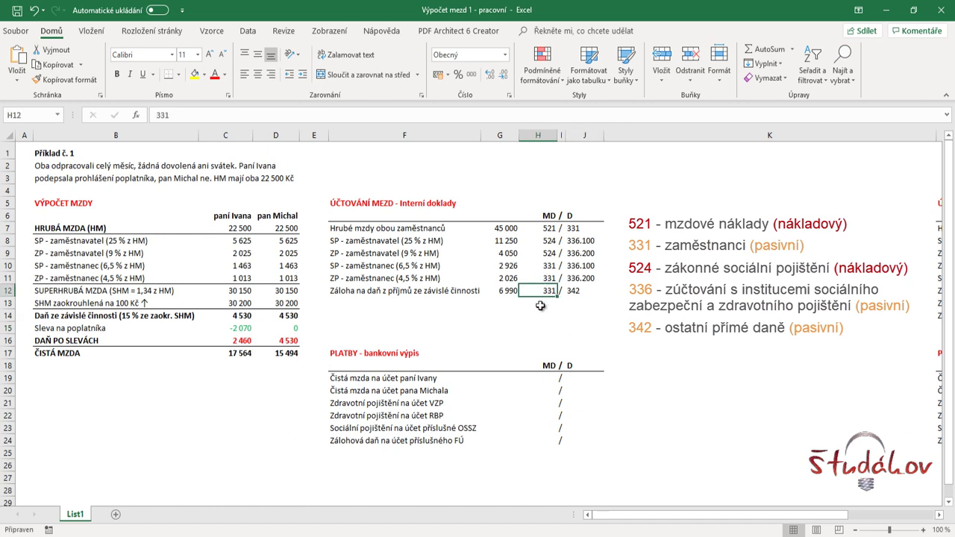
pyautogui.click(547, 328)
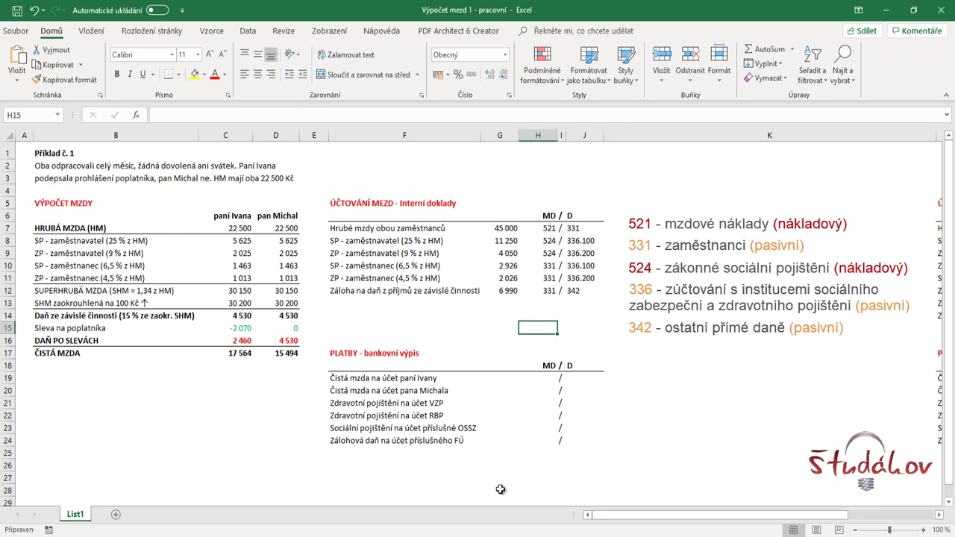
pyautogui.click(399, 358)
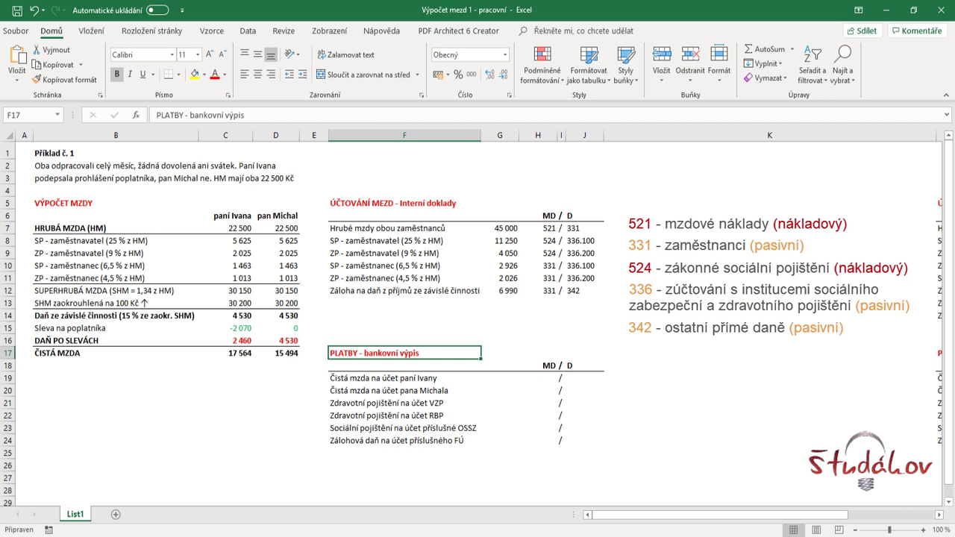
# Enter the two employees' net wages from row 17 in the bank payments table, 17564 in G19 and 15494 in G20.
pyautogui.click(500, 381)
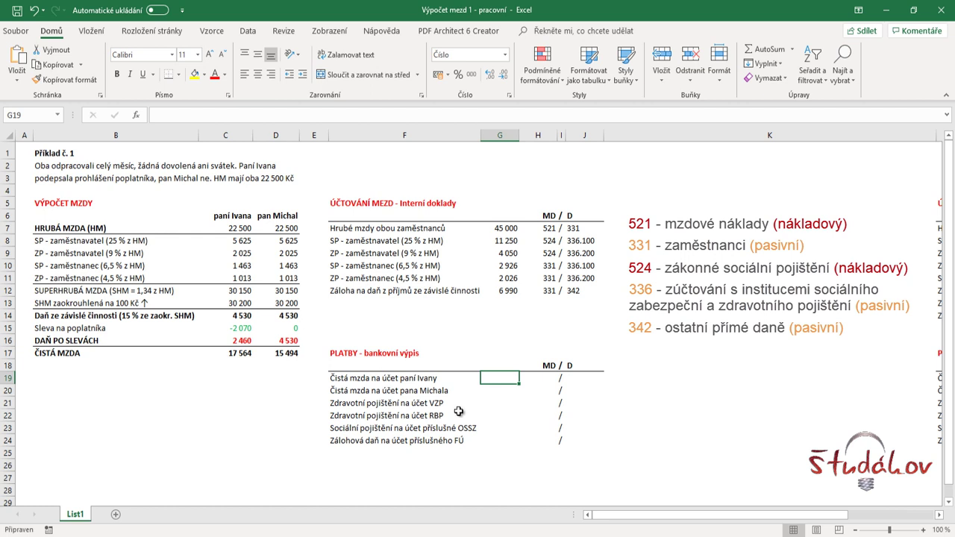
pyautogui.click(246, 356)
pyautogui.moveTo(246, 355); pyautogui.dragTo(277, 353)
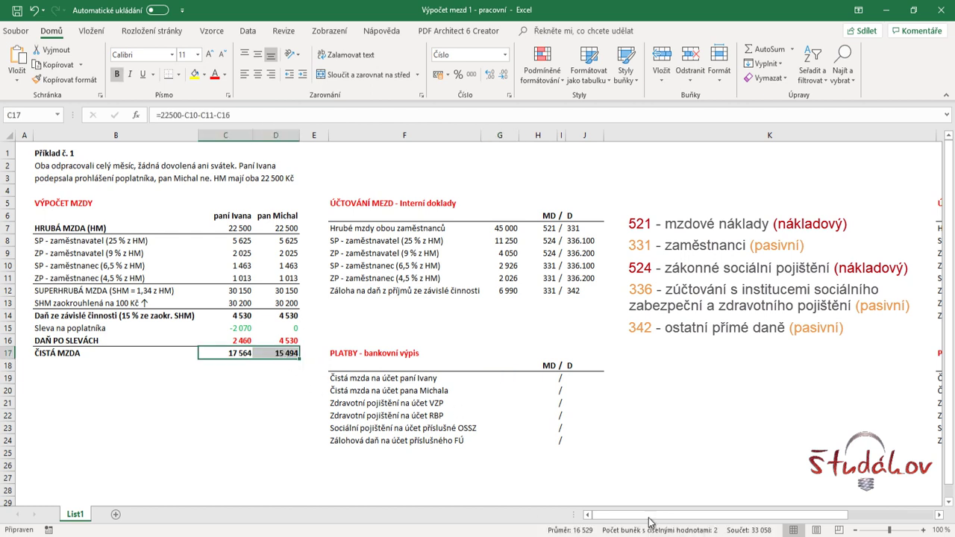
pyautogui.click(498, 381)
pyautogui.write('1')
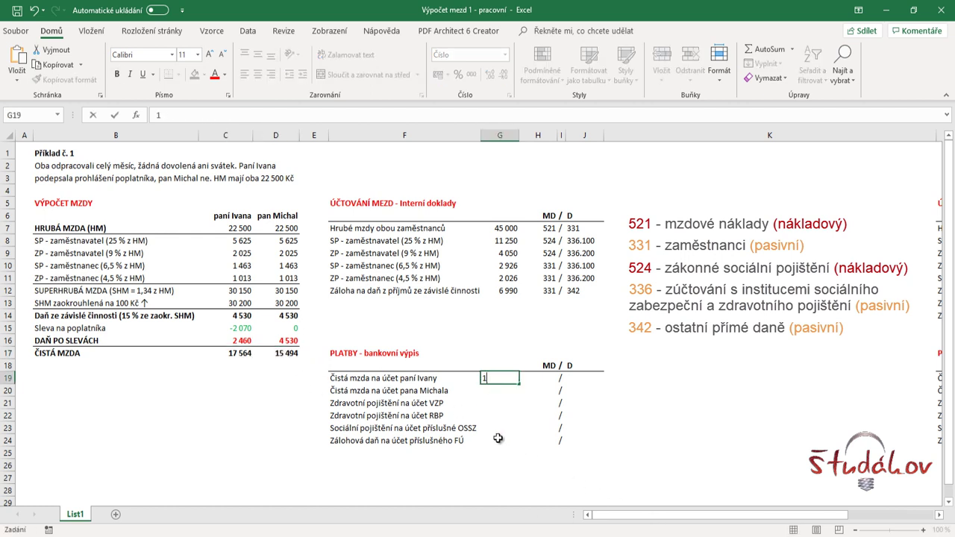
pyautogui.write('7 564')
pyautogui.press('Return')
pyautogui.write('15 ')
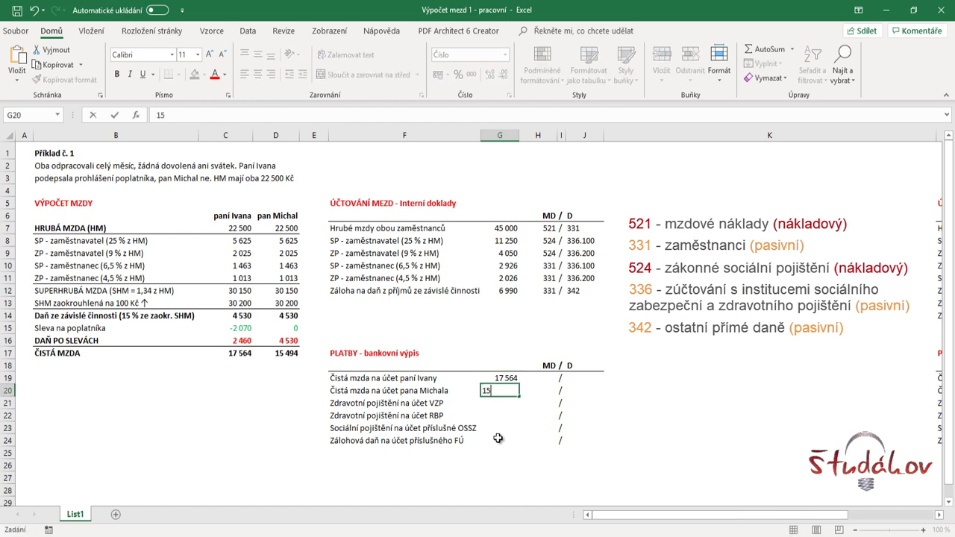
pyautogui.write('494')
pyautogui.press('Return')
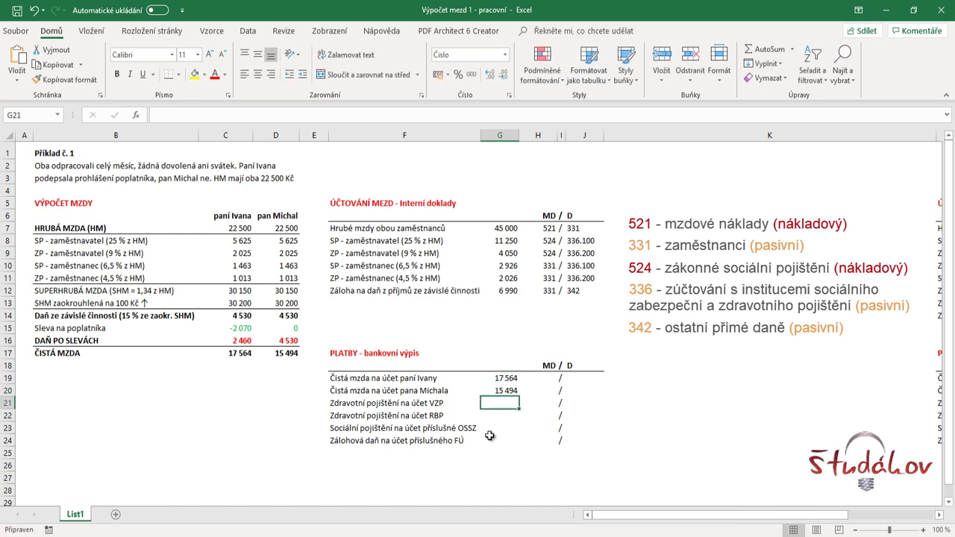
# Sum one employee's health insurance from C9 and C11 and enter 3038 in both G21 (VZP) and G22 (RBP).
pyautogui.click(242, 253)
pyautogui.keyDown('ctrl'); pyautogui.click(249, 278); pyautogui.keyUp('ctrl')
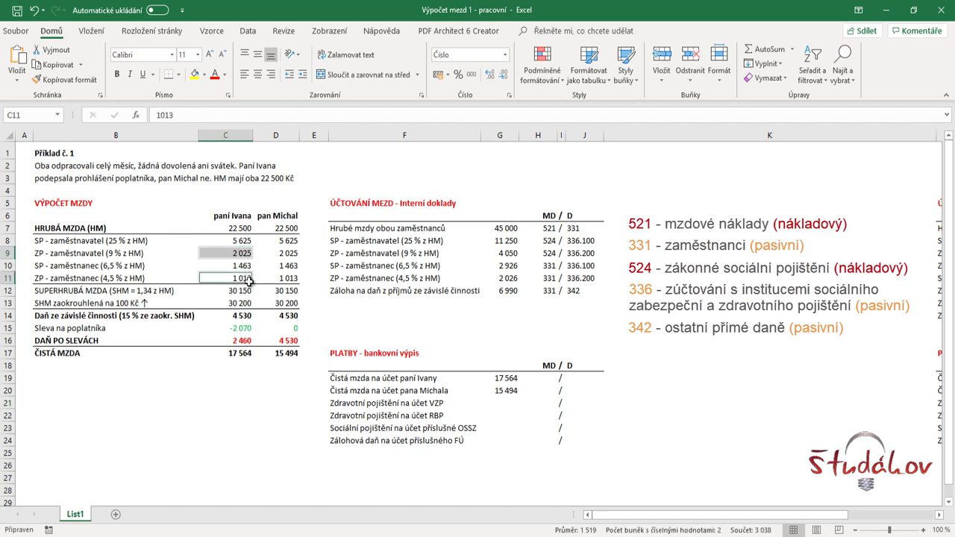
pyautogui.click(501, 402)
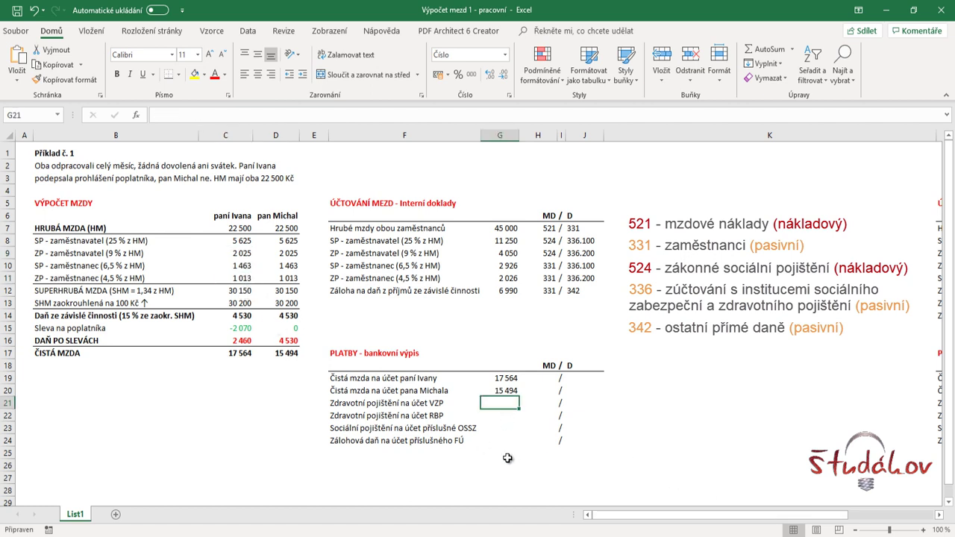
pyautogui.write('3038')
pyautogui.press('Return')
pyautogui.write('3 0')
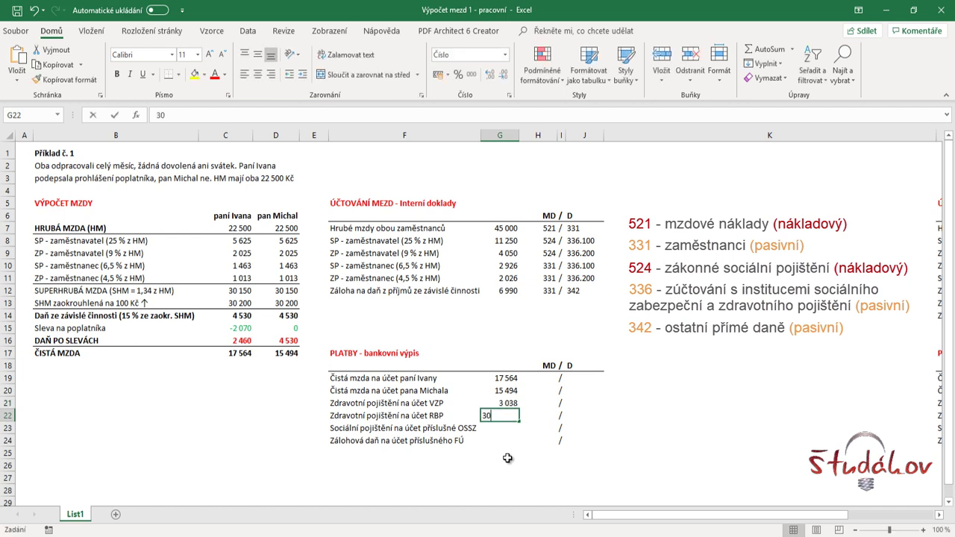
pyautogui.write('38')
pyautogui.press('Return')
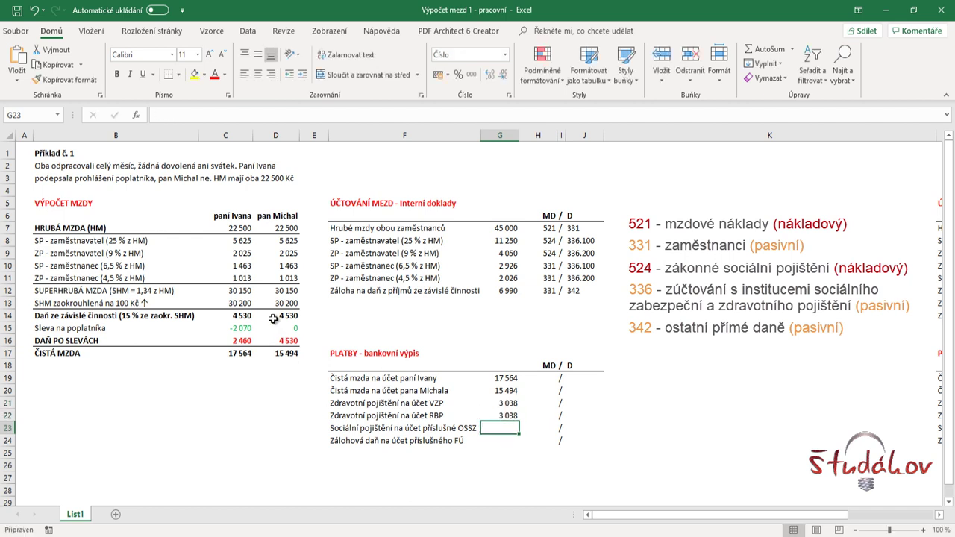
# Sum the employer and employee social insurance in C8:D8 and C10:D10 and enter 14176 in G23 for OSSZ.
pyautogui.click(245, 241)
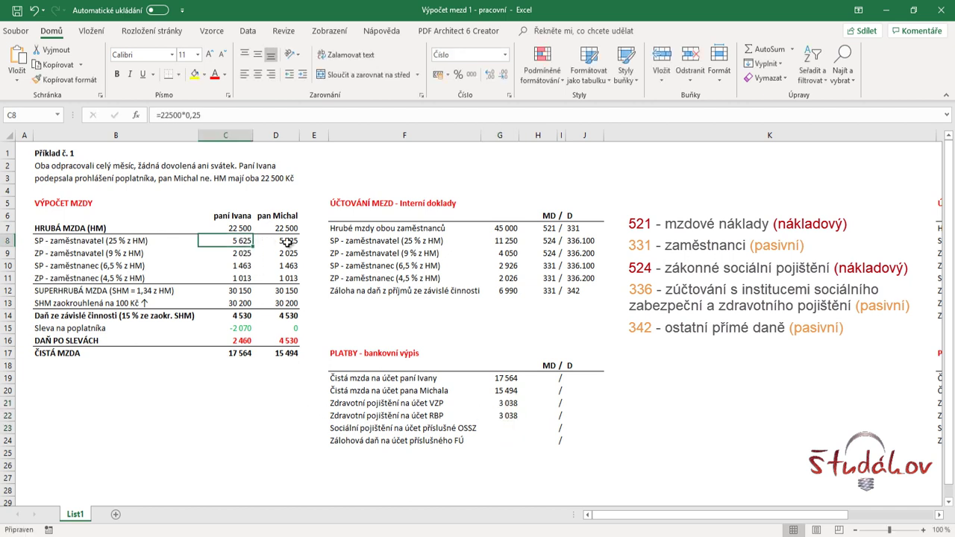
pyautogui.keyDown('ctrl'); pyautogui.click(288, 242); pyautogui.keyUp('ctrl')
pyautogui.keyDown('ctrl'); pyautogui.click(235, 265); pyautogui.keyUp('ctrl')
pyautogui.keyDown('ctrl'); pyautogui.click(286, 265); pyautogui.keyUp('ctrl')
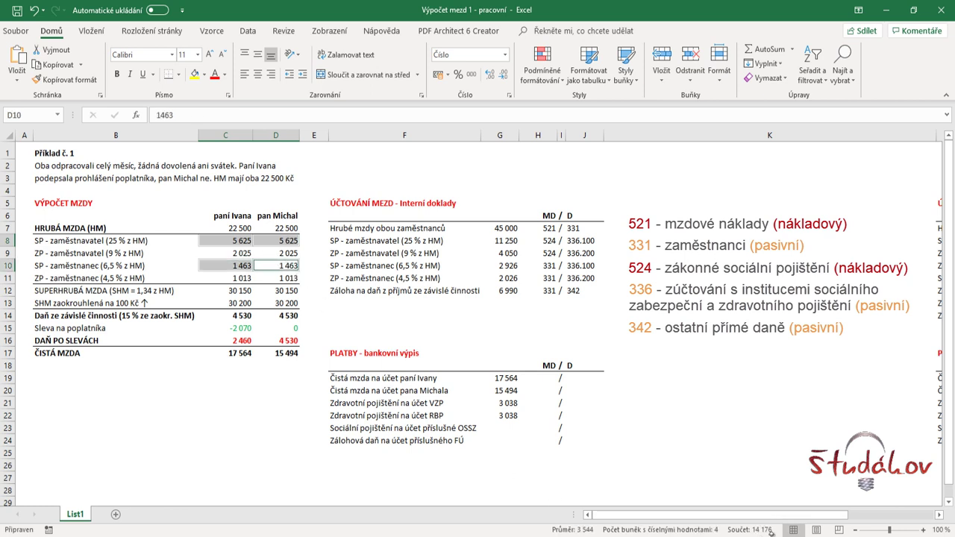
pyautogui.click(504, 428)
pyautogui.write('14 1')
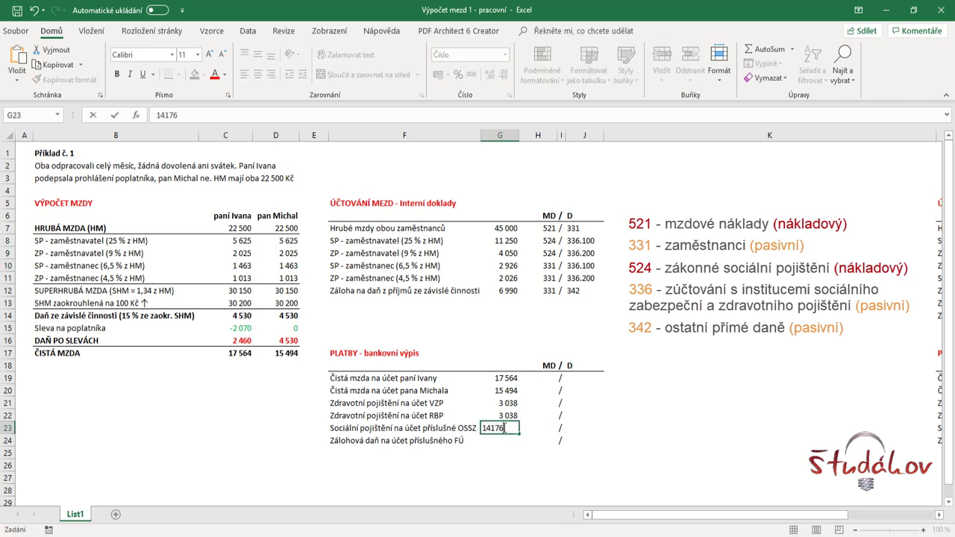
pyautogui.write('76')
pyautogui.press('Return')
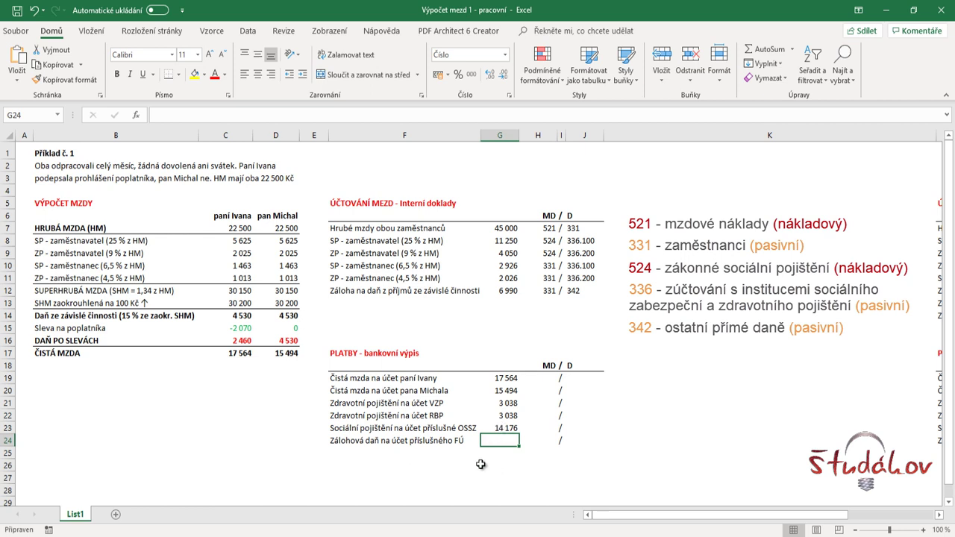
# Check the tax advance total against C16:D16 and G12, and enter 6990 in G24 as the tax office payment.
pyautogui.moveTo(236, 340); pyautogui.dragTo(276, 340)
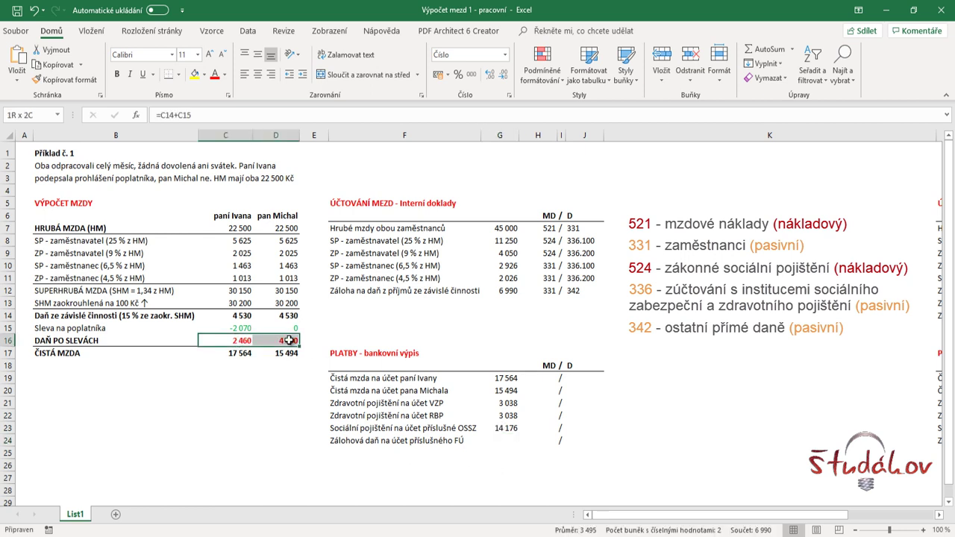
pyautogui.click(519, 293)
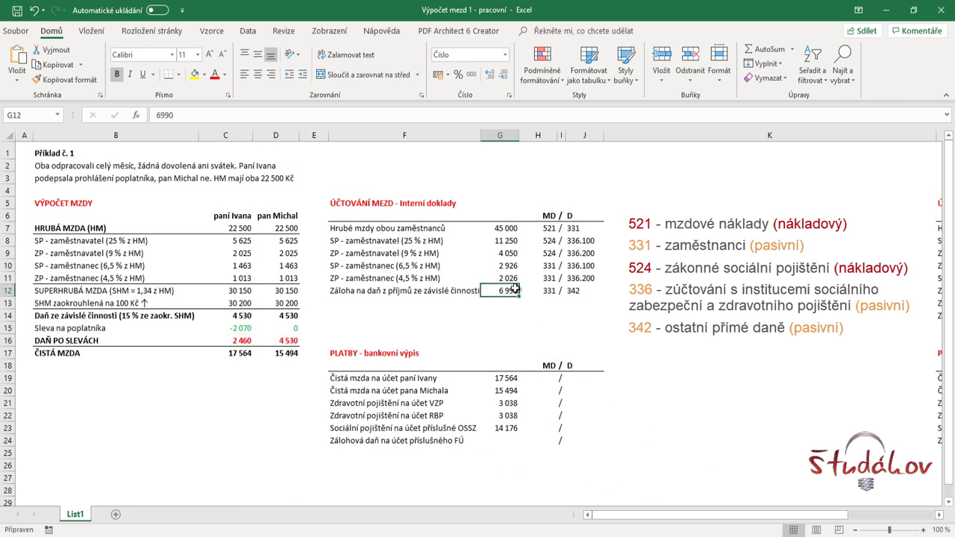
pyautogui.click(515, 442)
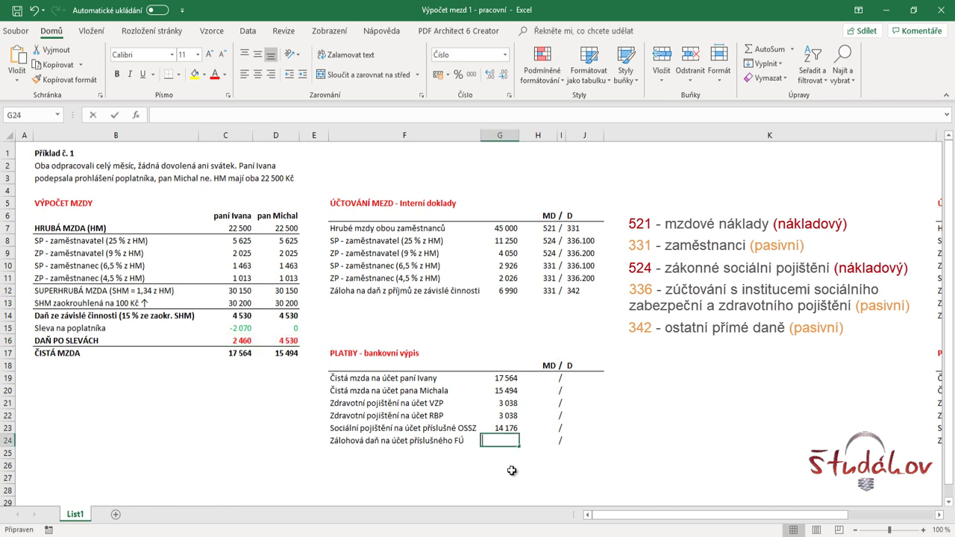
pyautogui.write('6990')
pyautogui.press('Return')
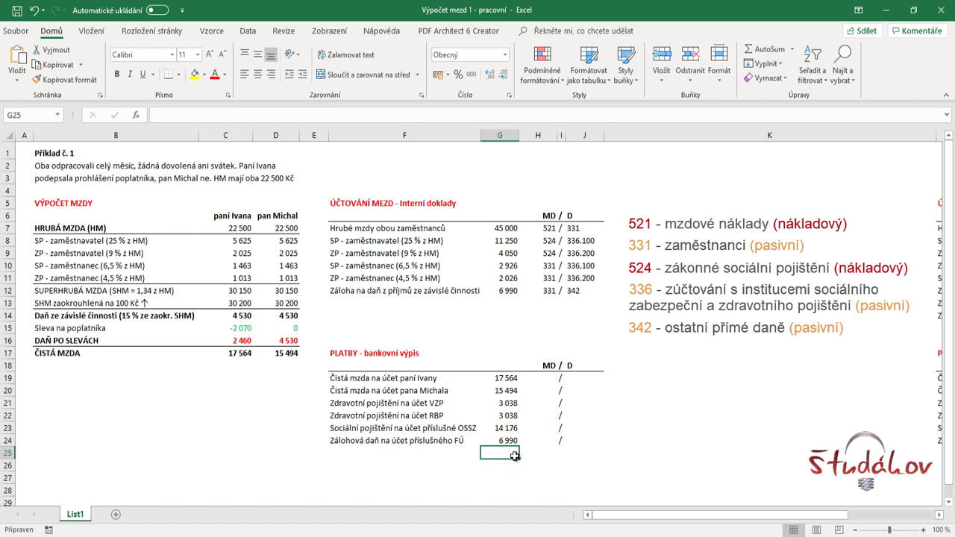
pyautogui.click(515, 429)
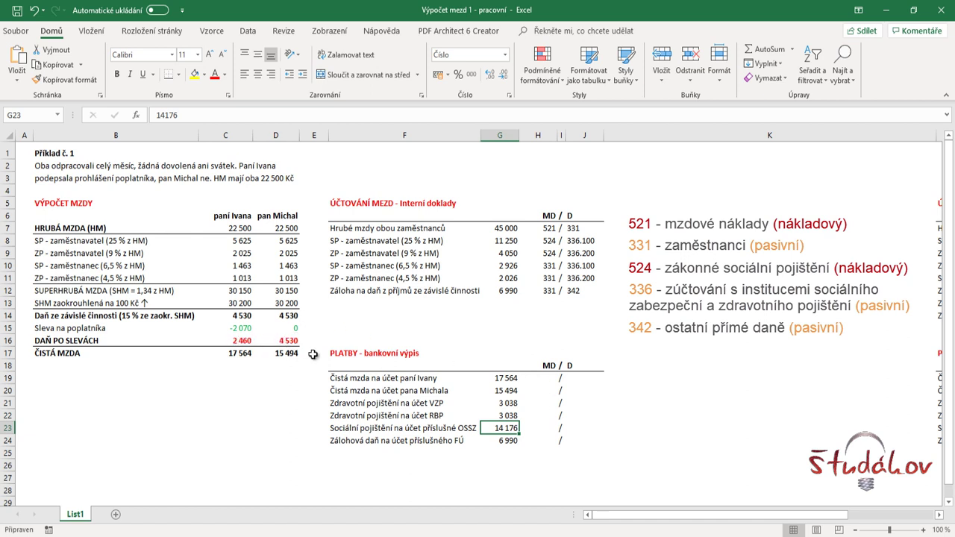
pyautogui.click(516, 441)
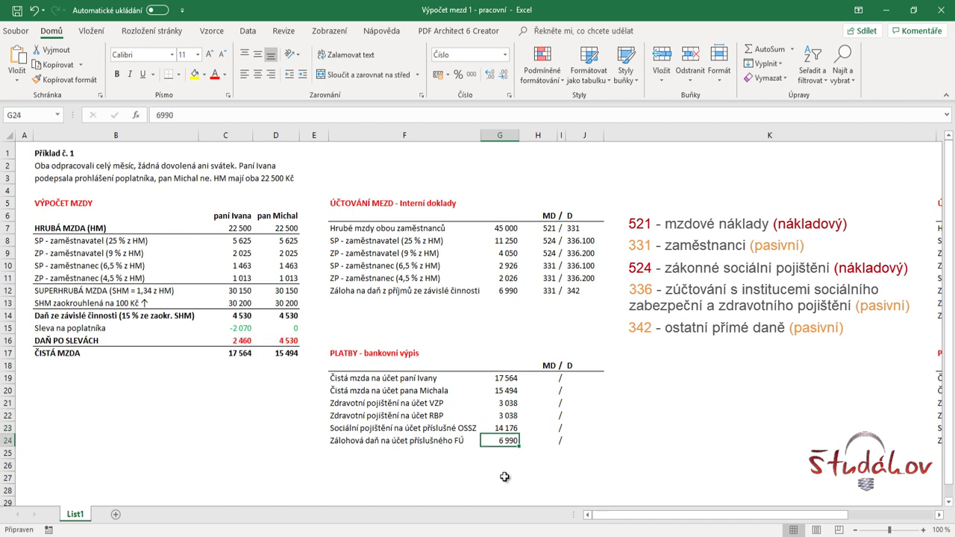
pyautogui.click(511, 467)
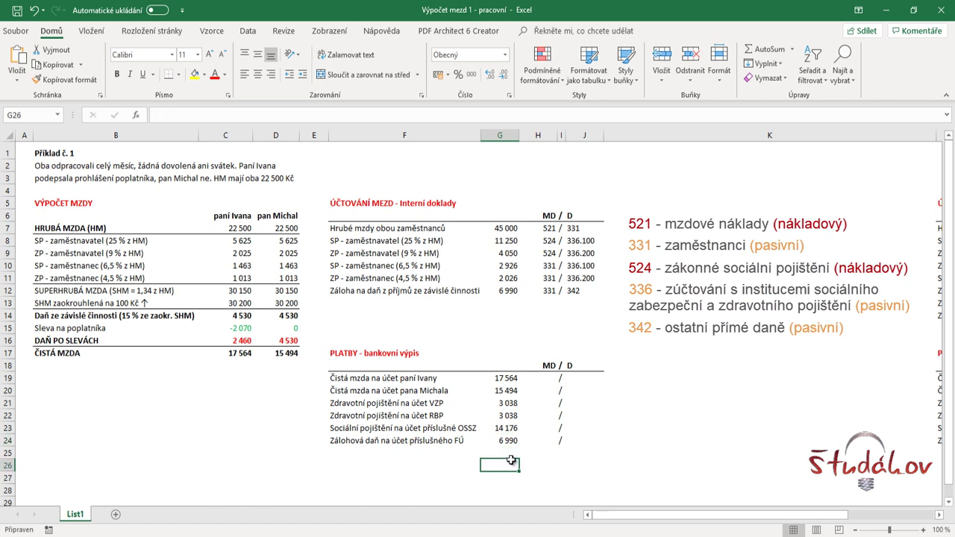
# Compare the OSSZ payment in G23 with the social insurance postings in G10 and G8.
pyautogui.click(505, 430)
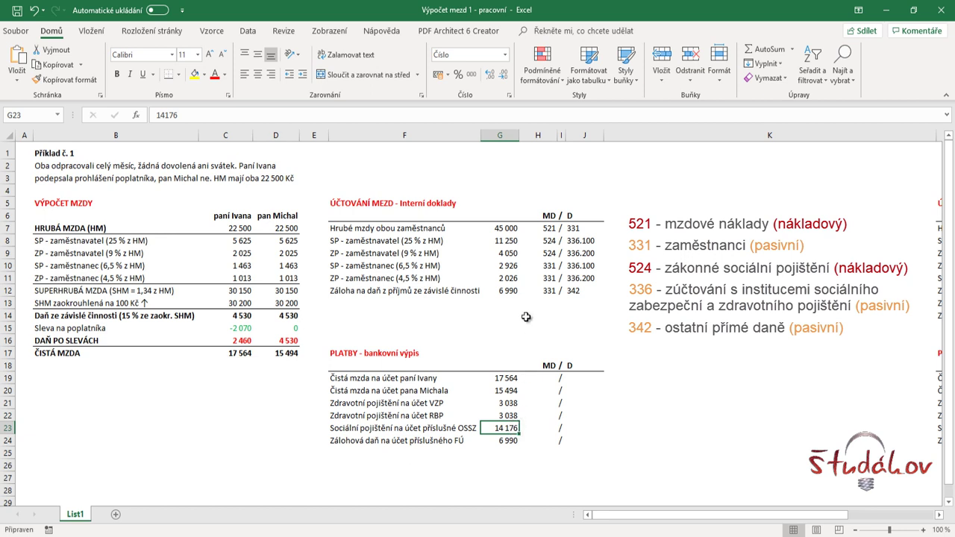
pyautogui.click(499, 269)
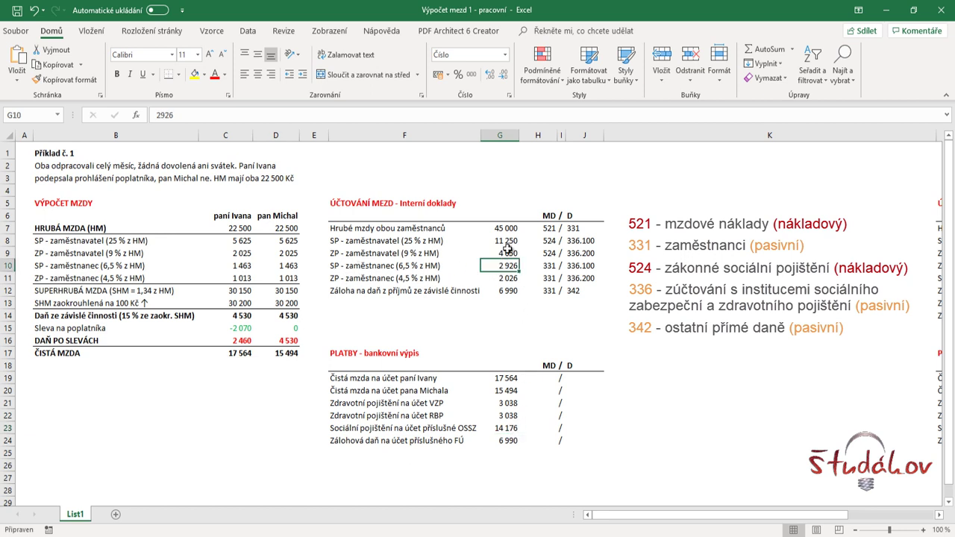
pyautogui.keyDown('ctrl'); pyautogui.click(507, 246); pyautogui.keyUp('ctrl')
# Switch to the ČSSZ website in the browser, open OSSZ Ostrava from the district office list and locate the employers' account number.
pyautogui.hotkey('alt', 'Tab')
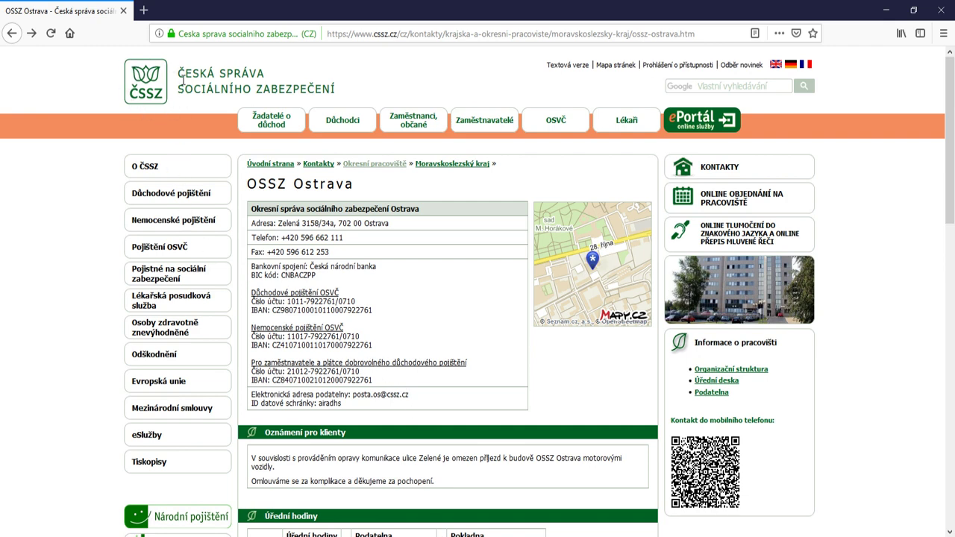
pyautogui.click(393, 167)
pyautogui.scroll(-5, 426, 337)
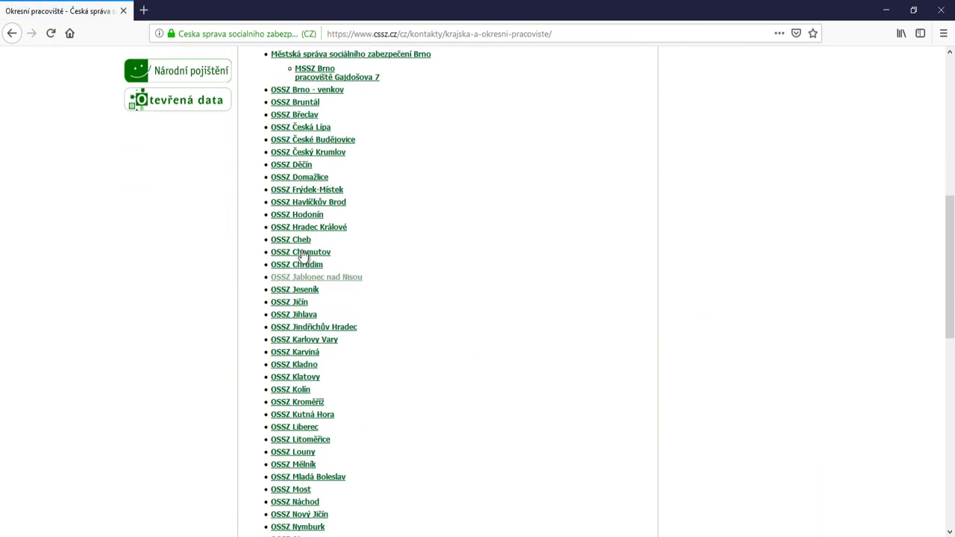
pyautogui.scroll(-5, 375, 398)
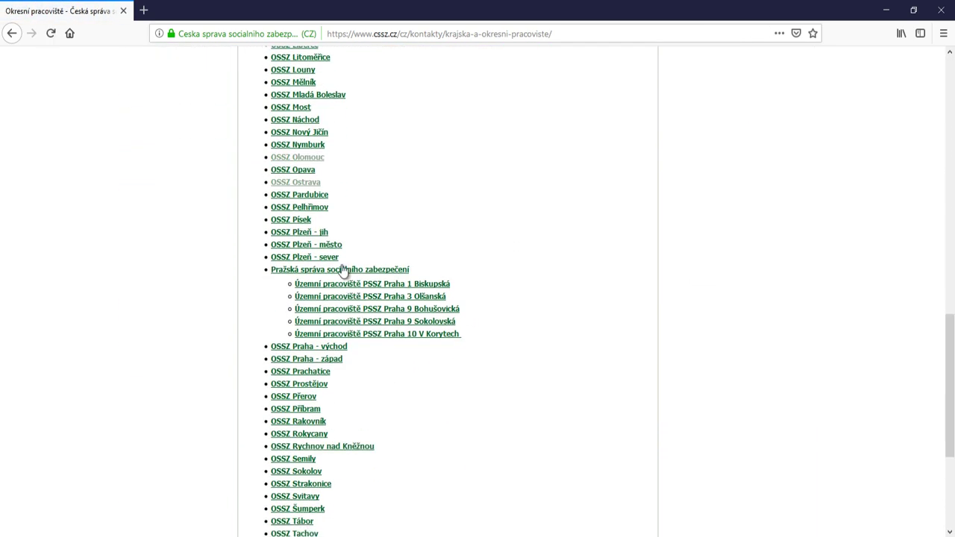
pyautogui.click(316, 185)
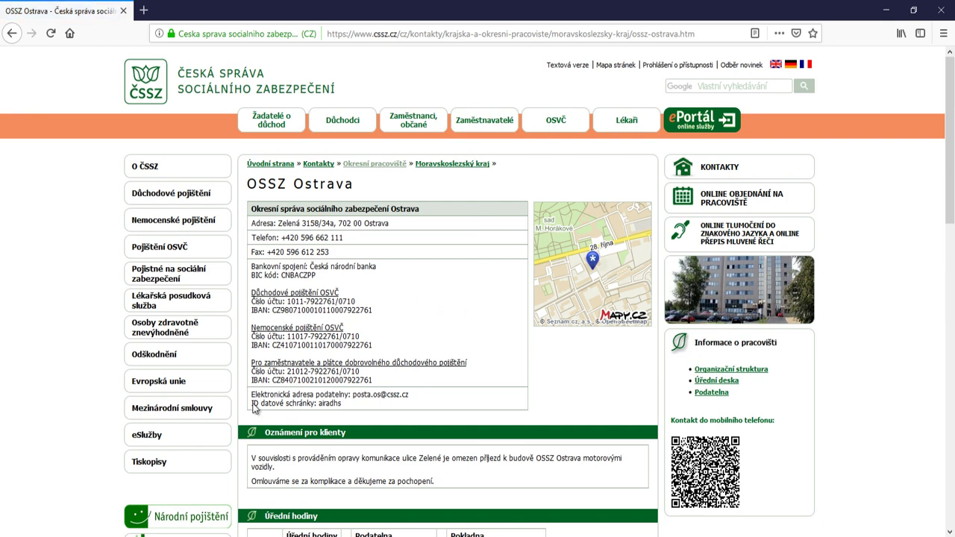
pyautogui.moveTo(251, 368); pyautogui.dragTo(370, 374)
pyautogui.click(306, 375)
pyautogui.click(369, 373)
# Open OSSZ Olomouc from the district office list and locate its account number for employers.
pyautogui.click(374, 163)
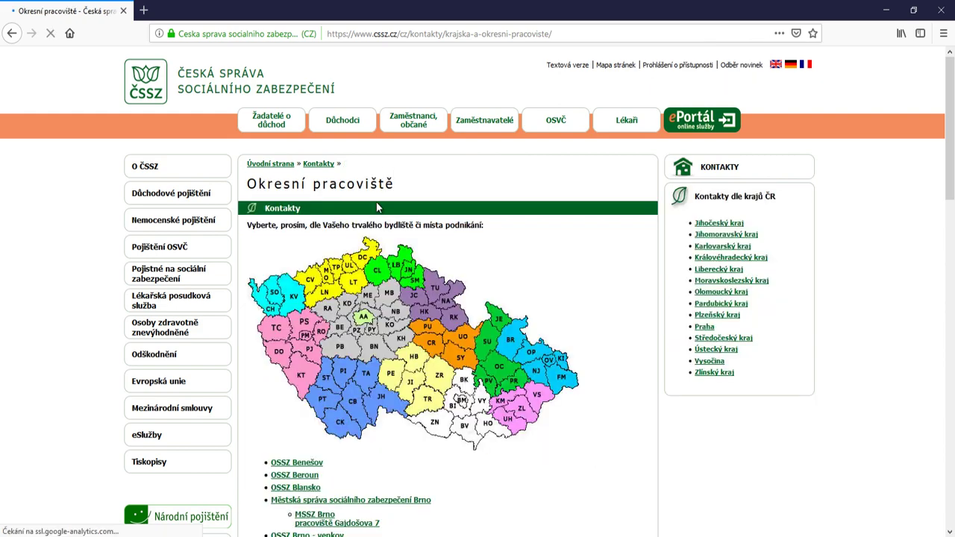
pyautogui.scroll(-1, 350, 393)
pyautogui.scroll(-10, 350, 395)
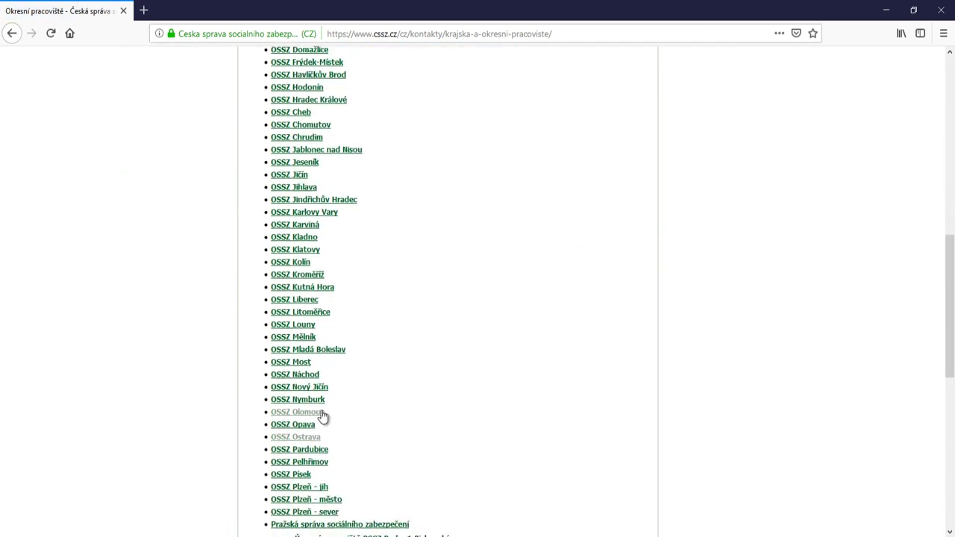
pyautogui.click(321, 414)
pyautogui.scroll(-2, 422, 416)
pyautogui.scroll(2, 417, 402)
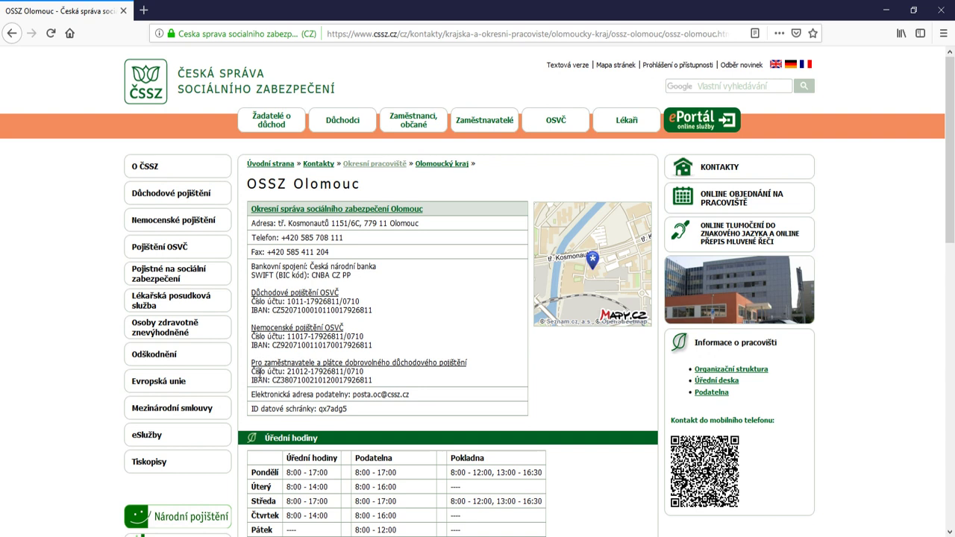
pyautogui.moveTo(318, 370); pyautogui.dragTo(366, 371)
pyautogui.click(375, 390)
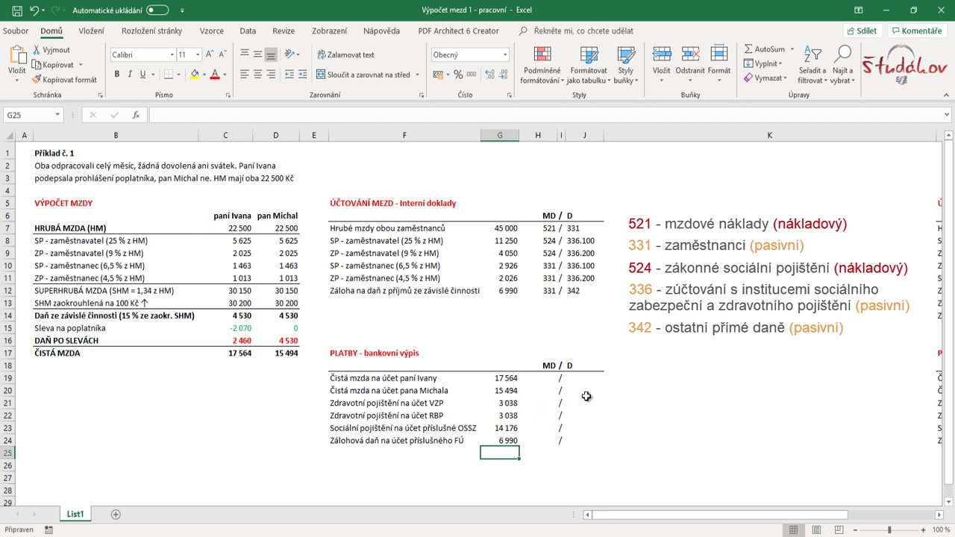
# Enter credit account 221 for the two net wage payments in J19 and J20 of the Excel workbook.
pyautogui.click(573, 376)
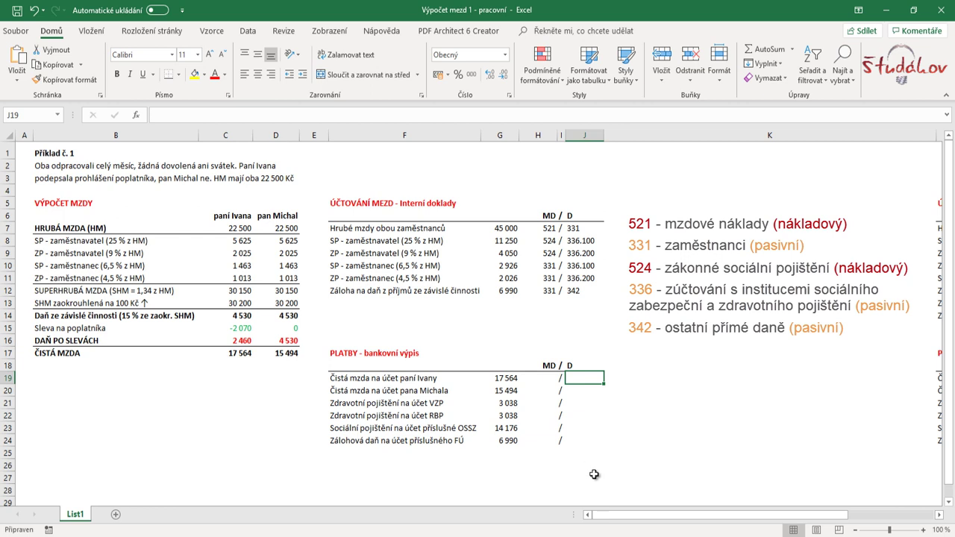
pyautogui.write('221')
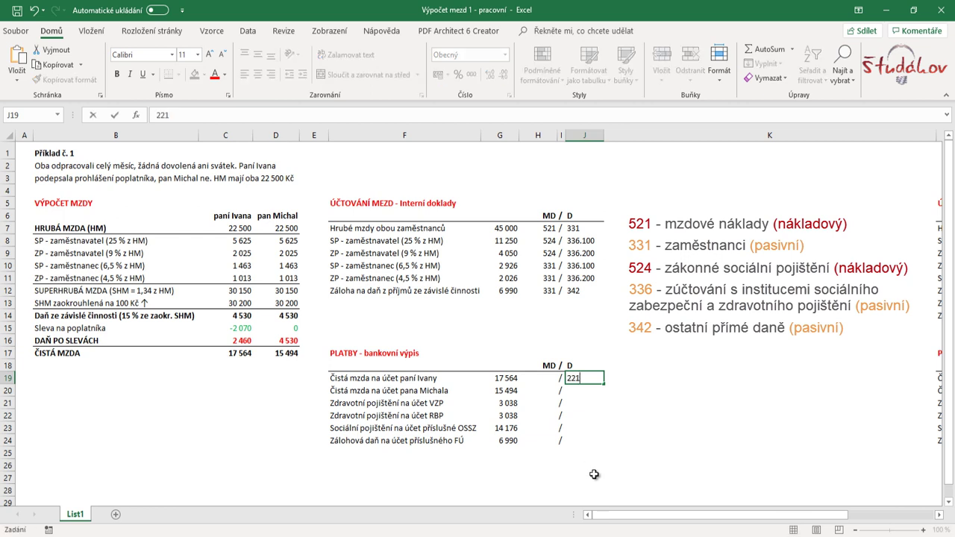
pyautogui.press('Return')
pyautogui.write('221')
pyautogui.press('Return')
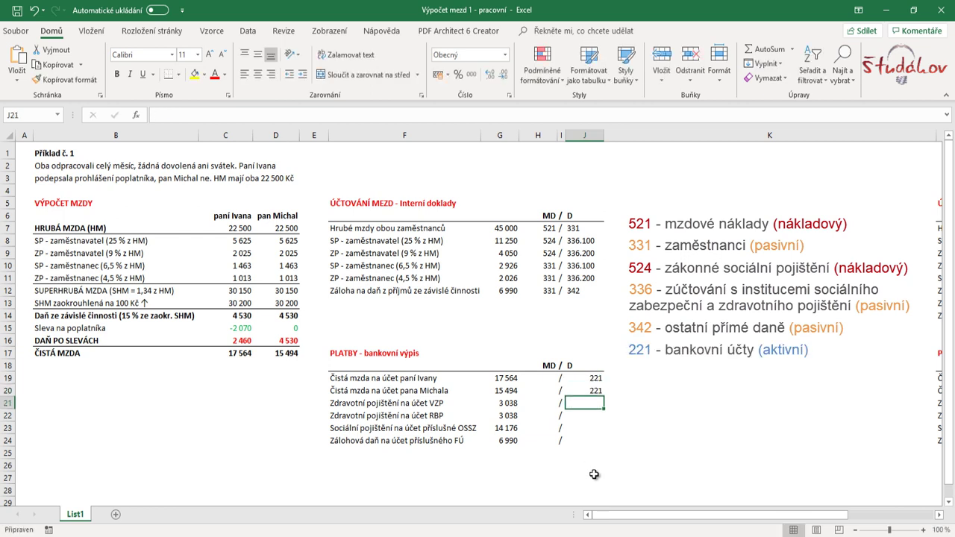
# Copy account 221 down through J24 and left-align the credit accounts in J19:J24.
pyautogui.click(596, 377)
pyautogui.moveTo(595, 377); pyautogui.dragTo(595, 441)
pyautogui.hotkey('ctrl', 'c')
pyautogui.hotkey('ctrl', 'v')
pyautogui.hotkey('ctrl', 'v')
pyautogui.click(244, 73)
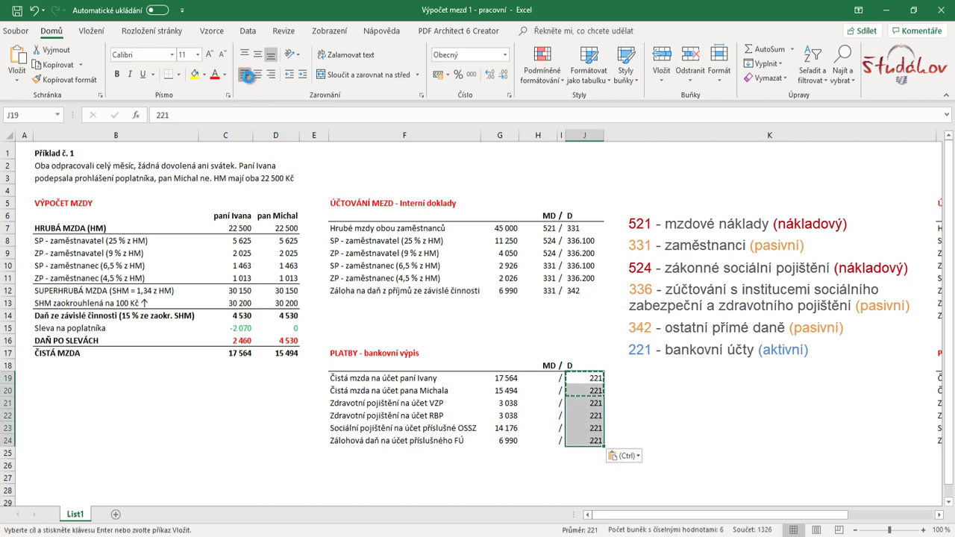
pyautogui.click(537, 478)
# Enter debit account 331 for the two net wage payments in H19 and H20.
pyautogui.click(548, 378)
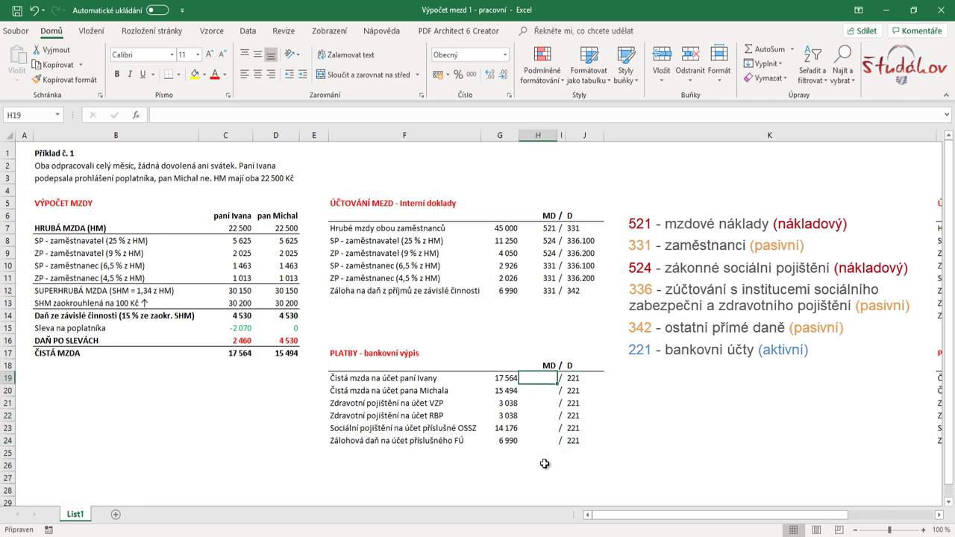
pyautogui.write('331')
pyautogui.press('Return')
pyautogui.write('331')
pyautogui.press('Return')
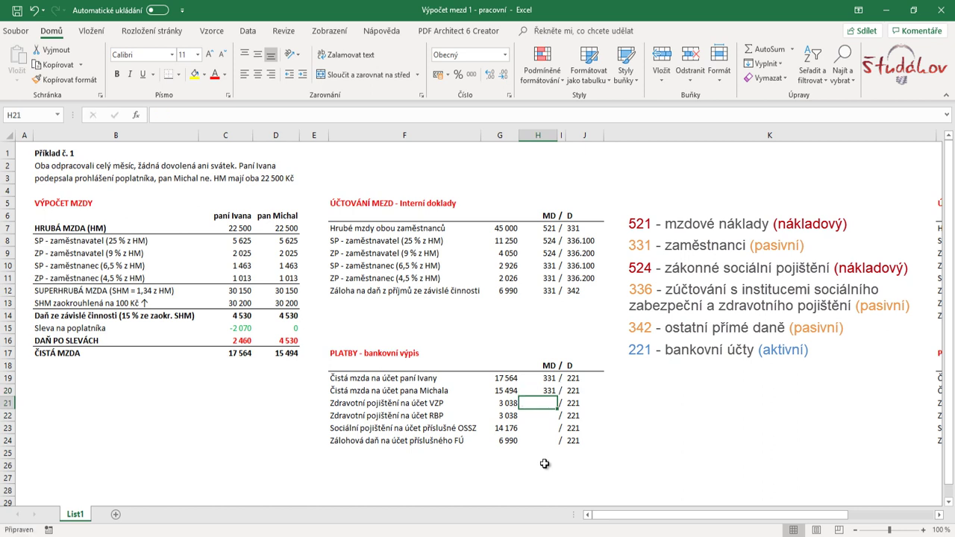
# Enter debit account 336.200 for both health insurance payments in H21 and H22, and 336.100 for social insurance in H23.
pyautogui.write('336.200')
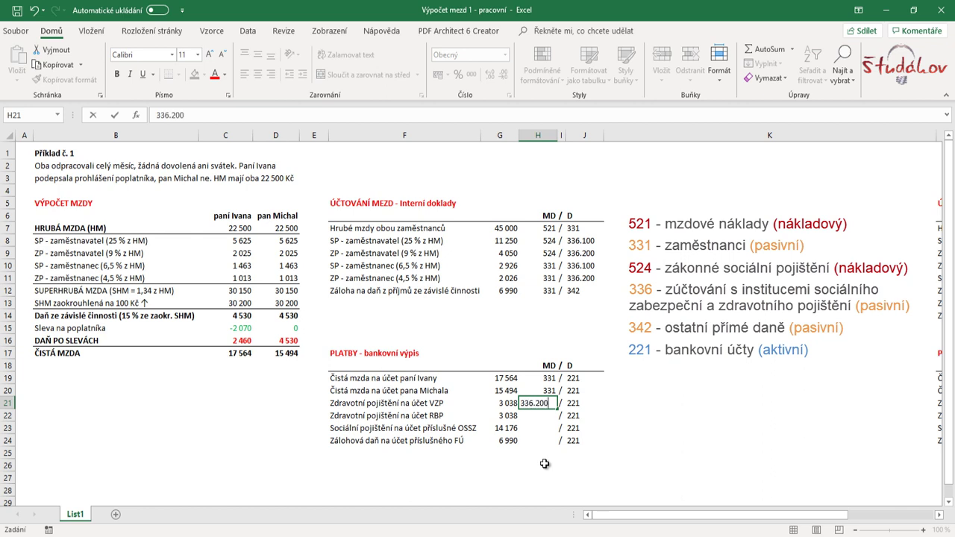
pyautogui.press('Return')
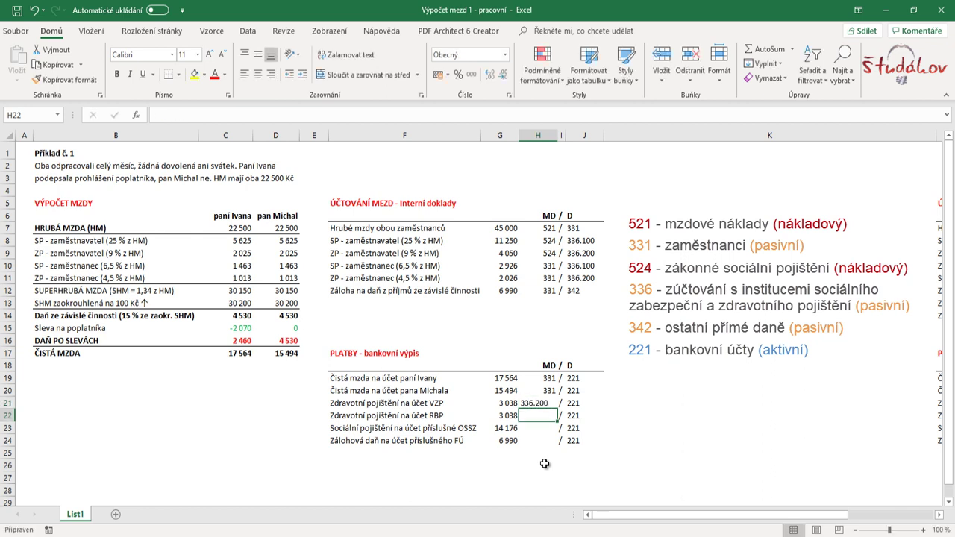
pyautogui.write('336.200')
pyautogui.press('Return')
pyautogui.write('3')
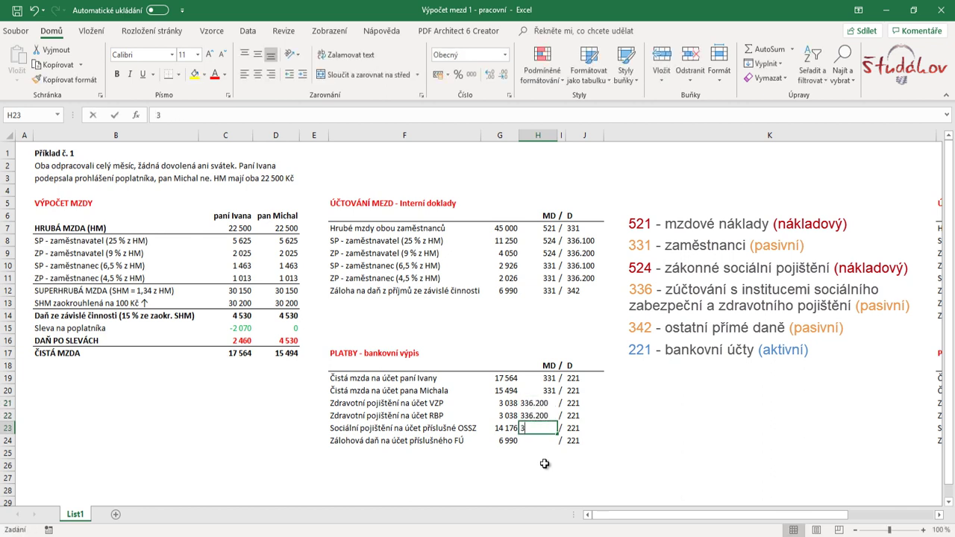
pyautogui.write('36.100')
pyautogui.press('Return')
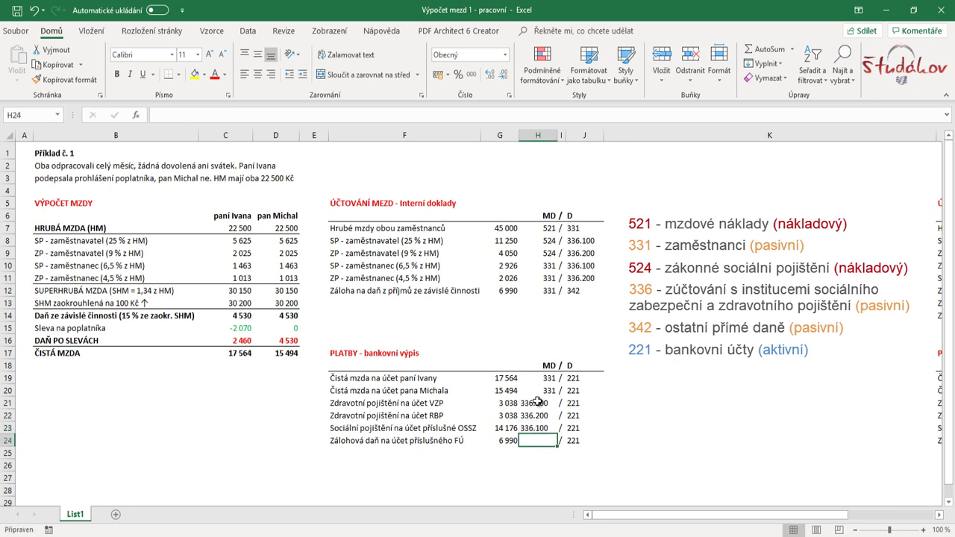
# Right-align the debit accounts in H19:H24 of the bank payments table.
pyautogui.moveTo(539, 393); pyautogui.dragTo(541, 429)
pyautogui.click(547, 446)
pyautogui.moveTo(543, 378); pyautogui.dragTo(547, 441)
pyautogui.click(270, 74)
pyautogui.click(660, 428)
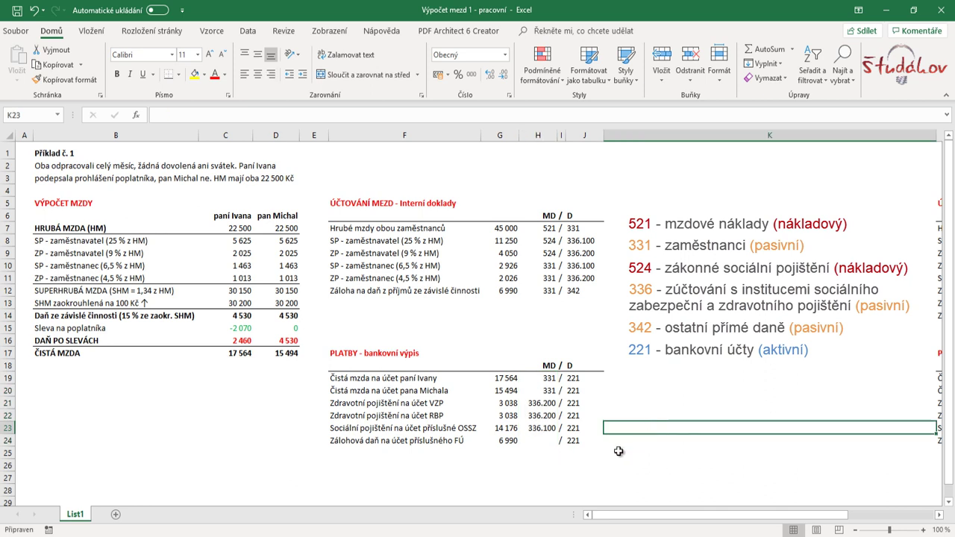
# Check the tax advance posting in row 12 and enter debit account 342 for the tax office payment in H24.
pyautogui.click(541, 439)
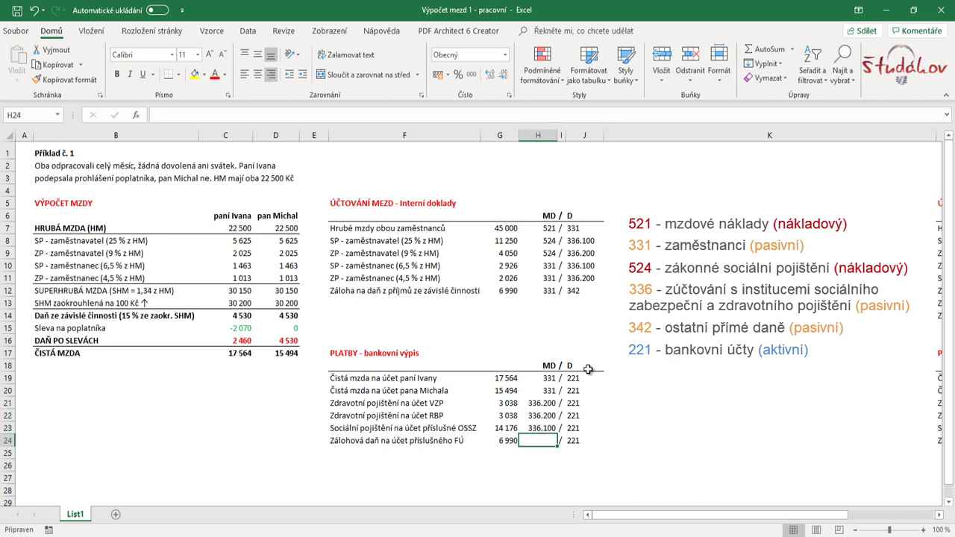
pyautogui.moveTo(578, 290); pyautogui.dragTo(366, 290)
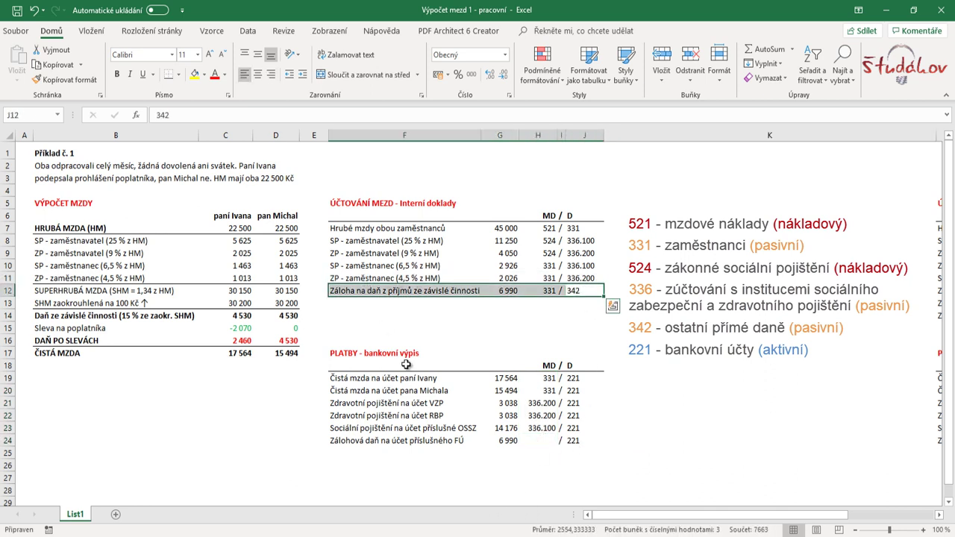
pyautogui.click(537, 441)
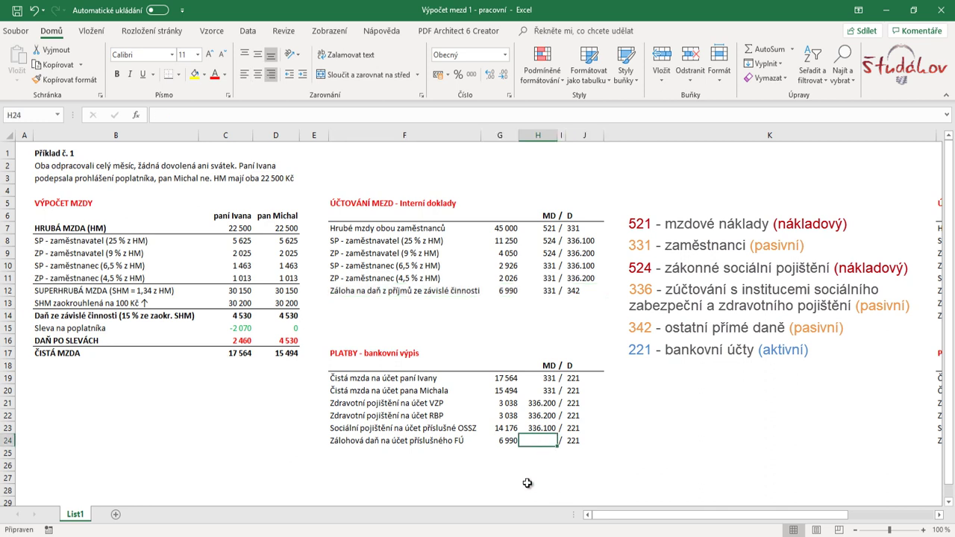
pyautogui.write('342')
pyautogui.press('Return')
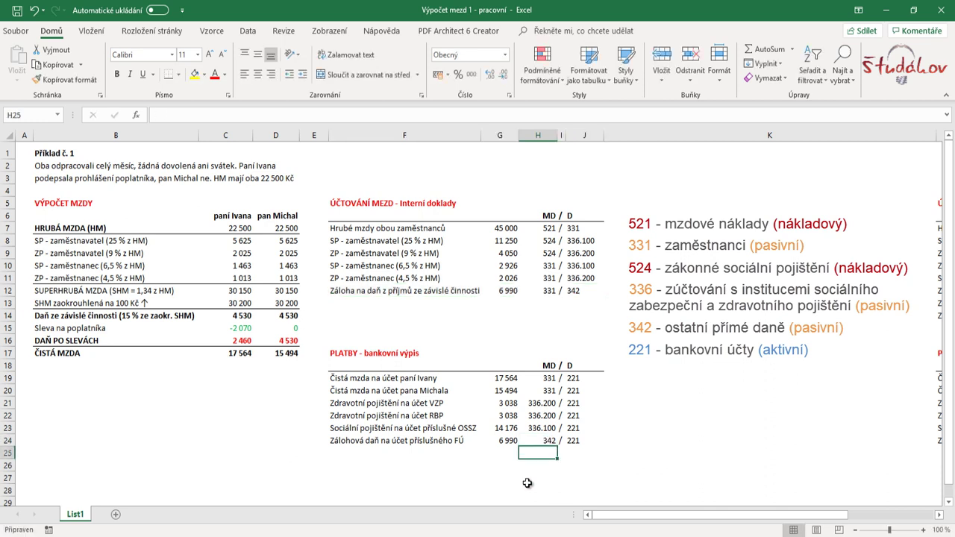
pyautogui.click(575, 292)
pyautogui.click(542, 442)
pyautogui.click(526, 490)
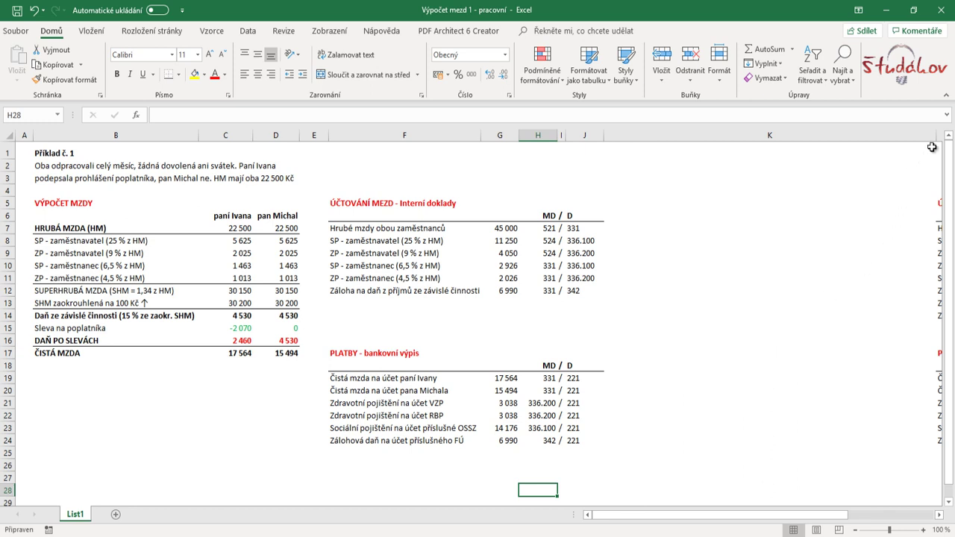
# Narrow column K to bring the colour-coded tables beside the working ones, and examine the 336 sub-accounts for VZP and RBP.
pyautogui.moveTo(936, 135); pyautogui.dragTo(631, 136)
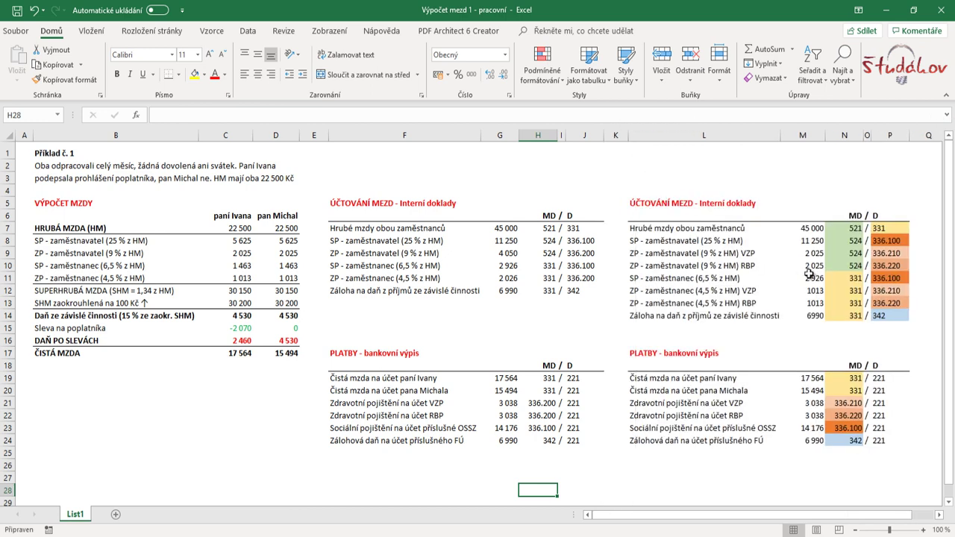
pyautogui.click(906, 240)
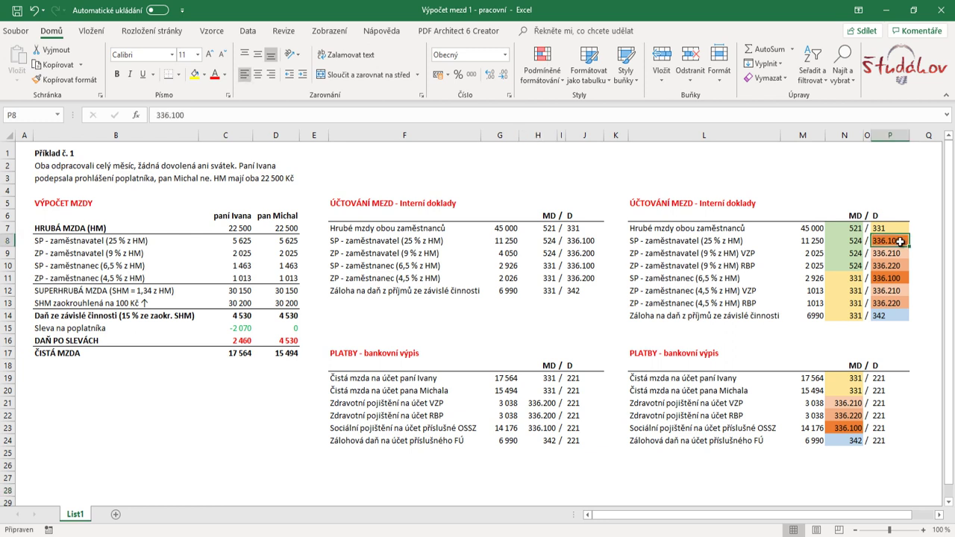
pyautogui.click(899, 254)
pyautogui.press('Down')
pyautogui.click(898, 253)
pyautogui.press('Down')
pyautogui.click(899, 253)
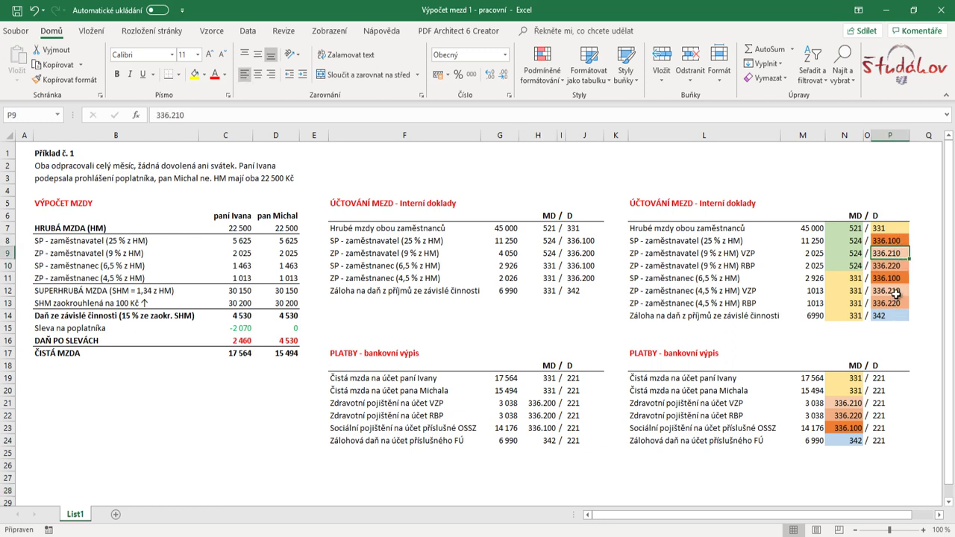
pyautogui.click(736, 254)
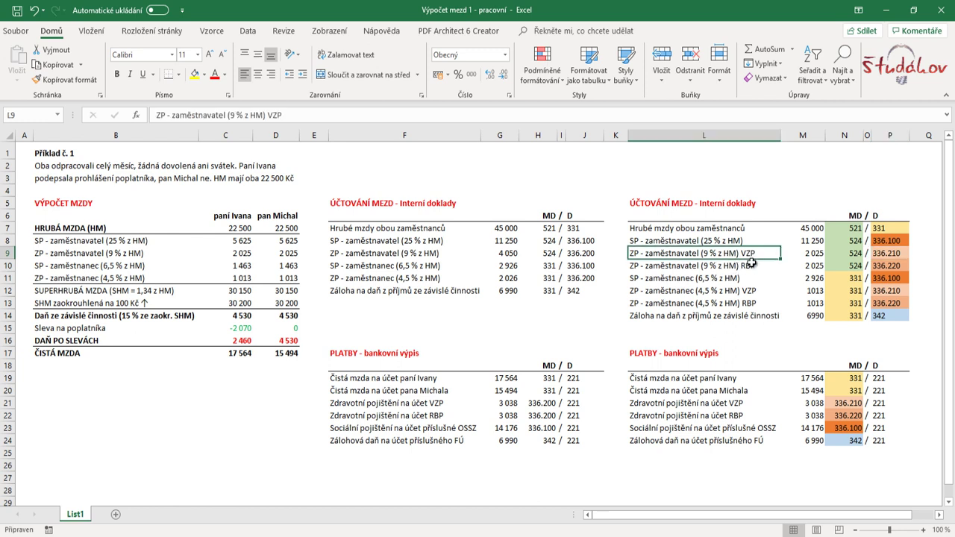
pyautogui.click(752, 266)
pyautogui.click(537, 486)
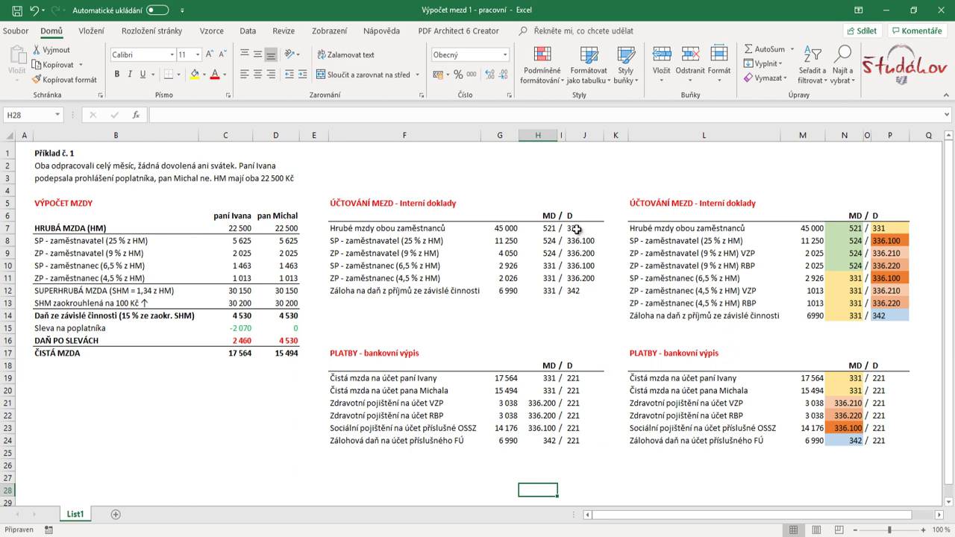
# Check the gross wages posting in row 7 and copy P7's yellow formatting to the credit account 331 in J7.
pyautogui.click(505, 228)
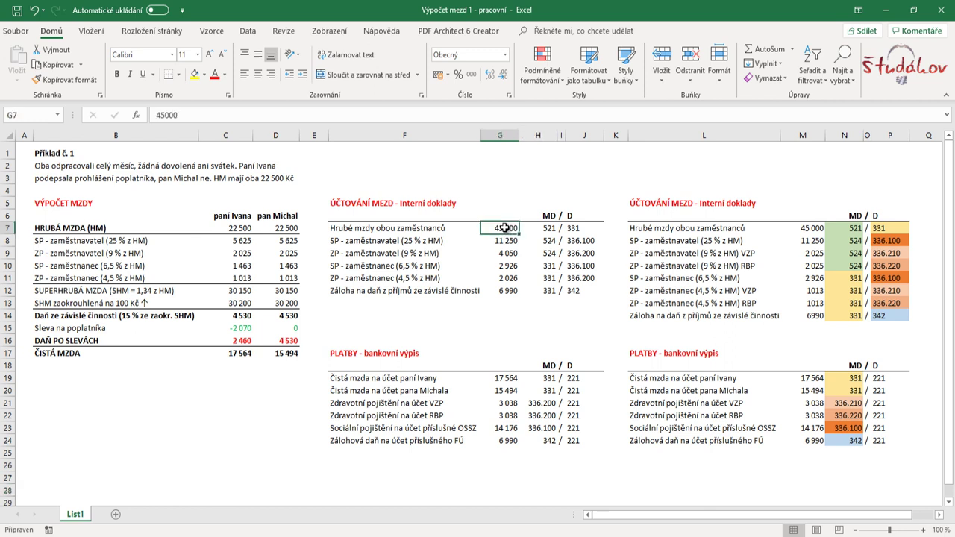
pyautogui.click(569, 230)
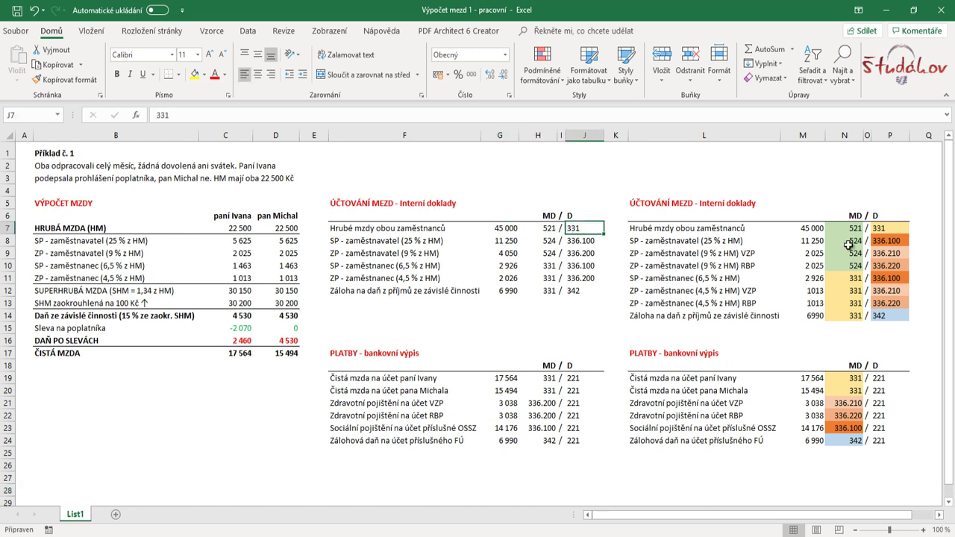
pyautogui.click(888, 232)
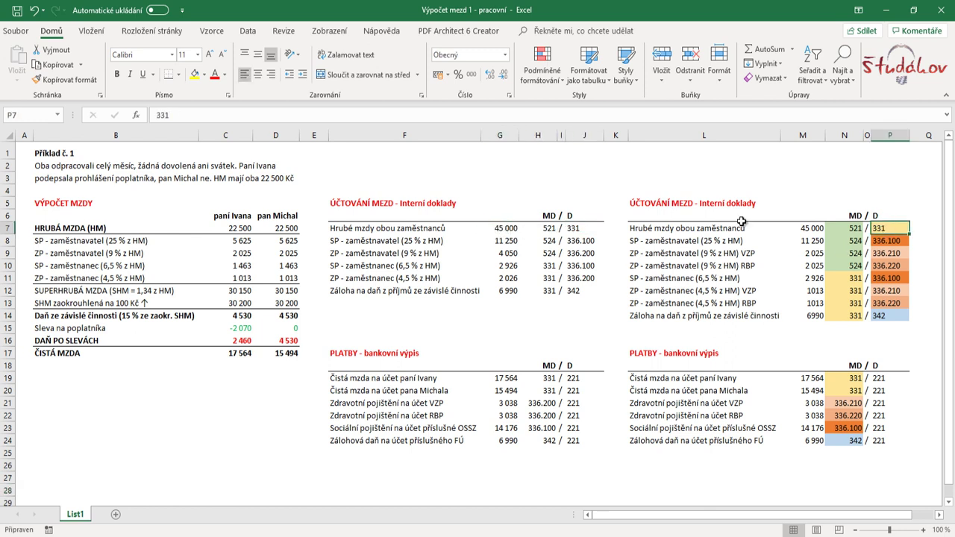
pyautogui.click(586, 228)
# Copy P7's yellow formatting to the 331 debit accounts in H10:H12 and right-align them.
pyautogui.moveTo(552, 266); pyautogui.dragTo(553, 291)
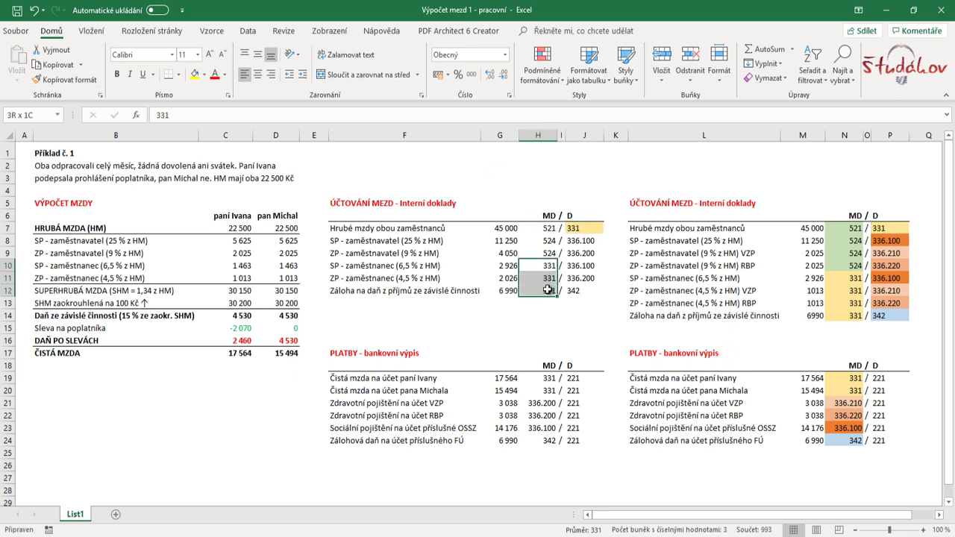
pyautogui.click(887, 228)
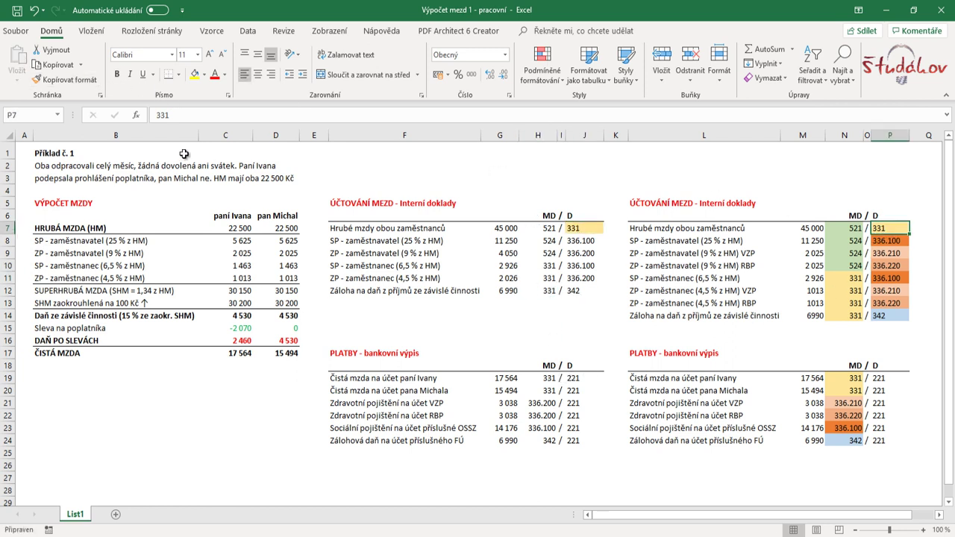
pyautogui.click(64, 80)
pyautogui.moveTo(552, 267); pyautogui.dragTo(552, 290)
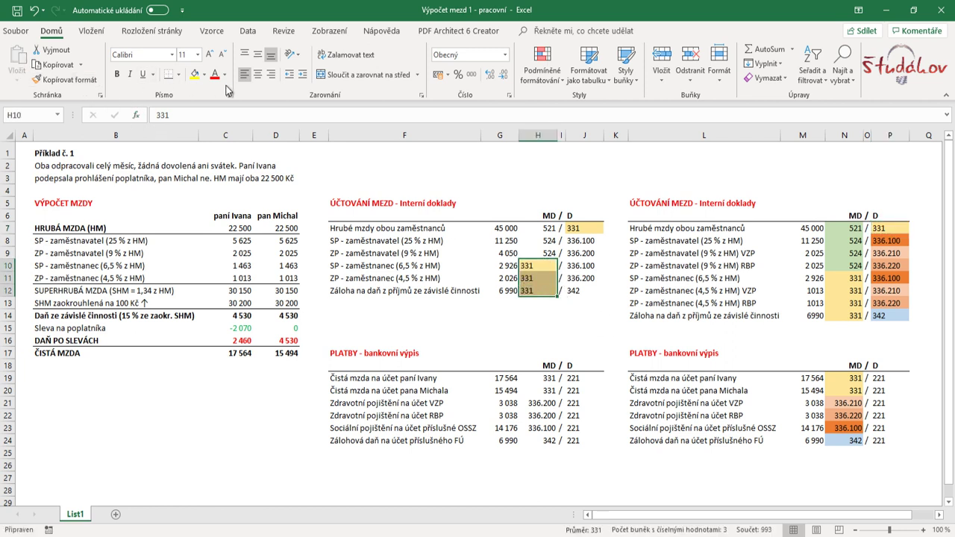
pyautogui.click(271, 74)
# Copy the yellow formatting of H10:H12 to H19:H20 and check the total of the amounts debited to 331 in G10:G12 and G19:G20.
pyautogui.click(65, 79)
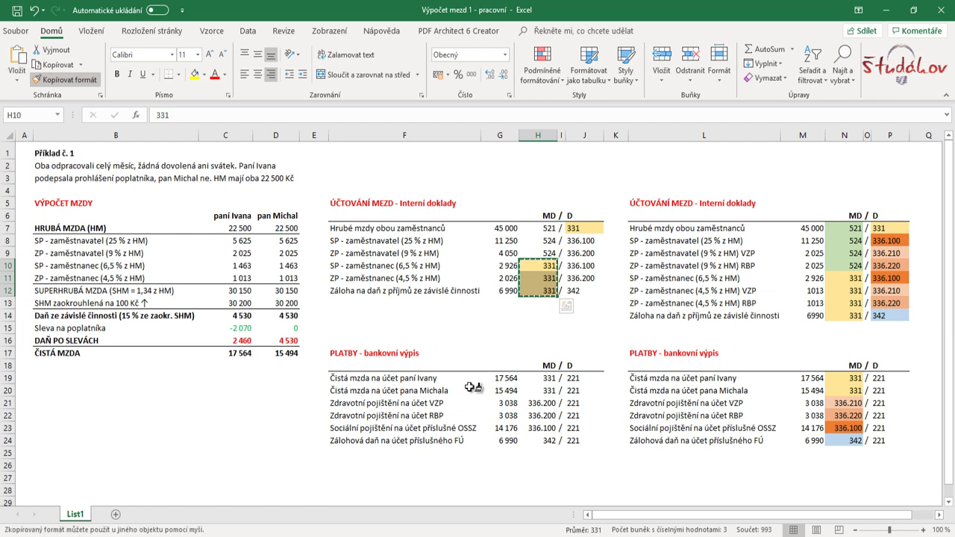
pyautogui.moveTo(548, 378)
pyautogui.mouseDown()
pyautogui.moveTo(549, 391)
pyautogui.moveTo(501, 390)
pyautogui.mouseUp()
pyautogui.moveTo(502, 266); pyautogui.dragTo(501, 290)
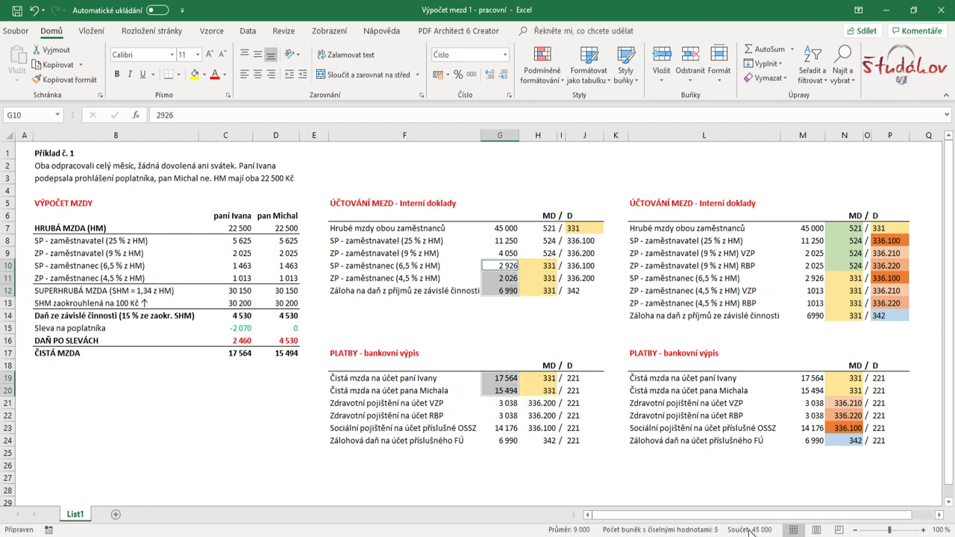
pyautogui.click(562, 327)
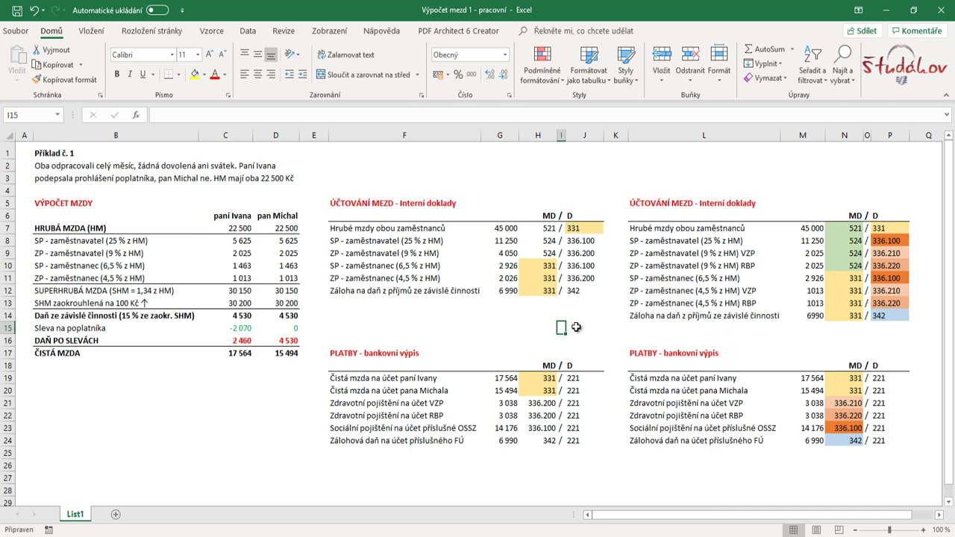
# Copy P10's orange formatting to both social insurance credit accounts 336.100 in J8 and J10.
pyautogui.click(588, 244)
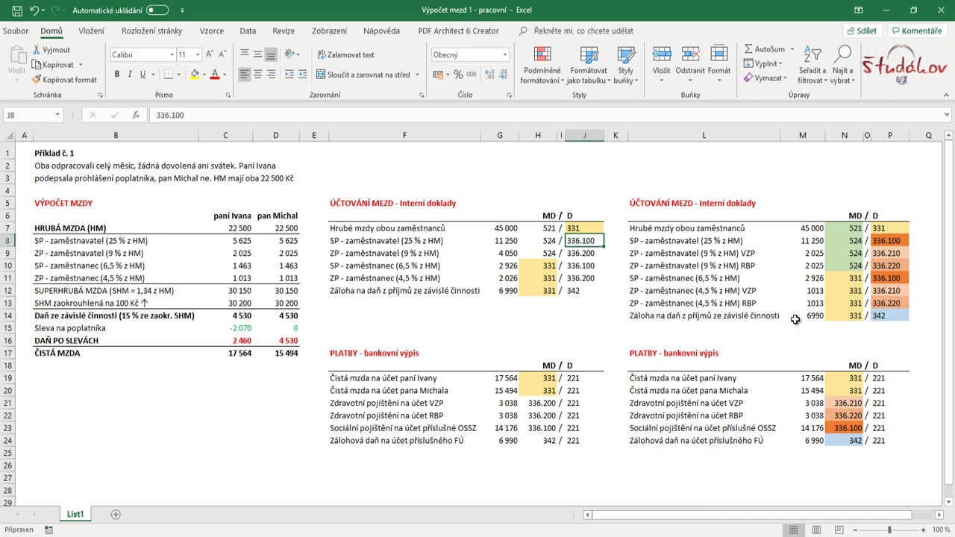
pyautogui.click(881, 265)
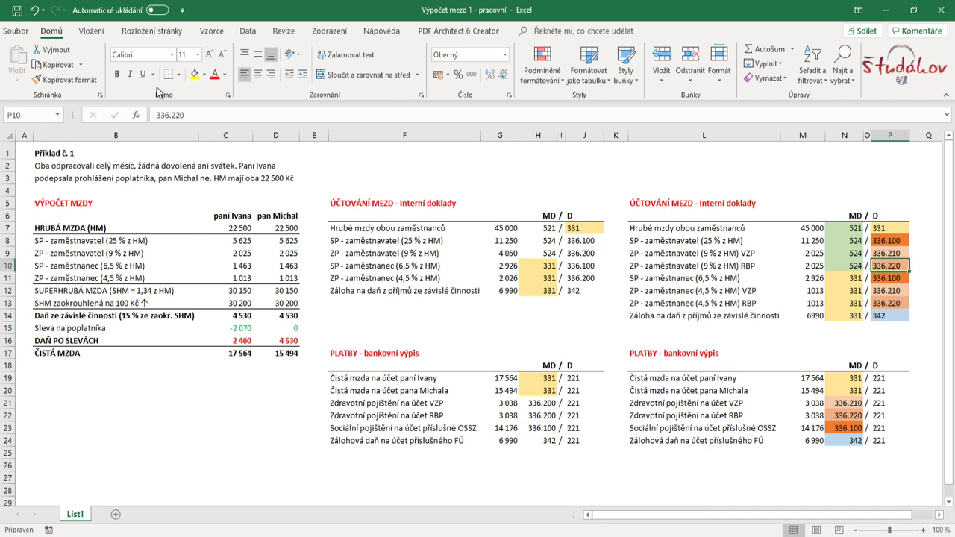
pyautogui.click(96, 80)
pyautogui.click(586, 241)
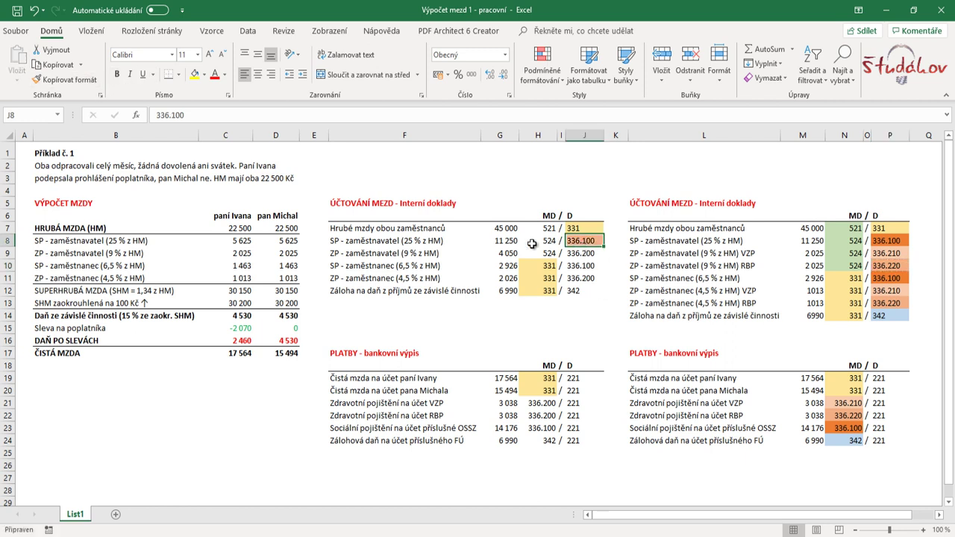
pyautogui.click(66, 80)
pyautogui.click(584, 265)
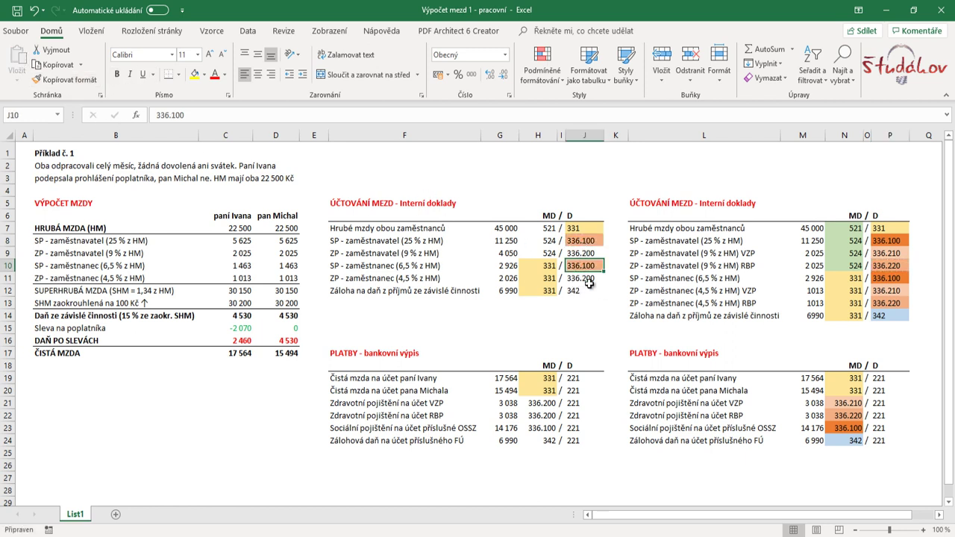
# Compare the sum of the social insurance postings in G8 and G10 with the payment in G23.
pyautogui.click(501, 242)
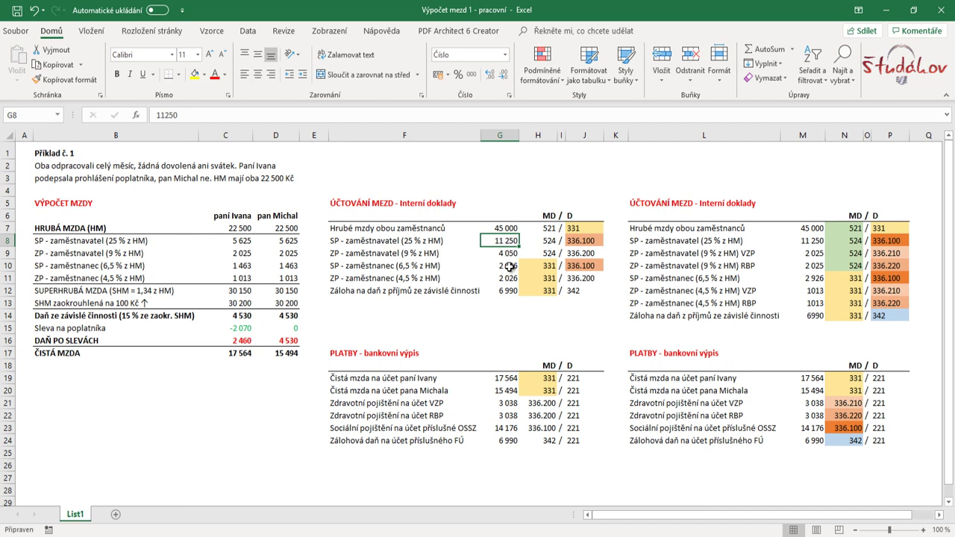
pyautogui.keyDown('ctrl'); pyautogui.click(509, 266); pyautogui.keyUp('ctrl')
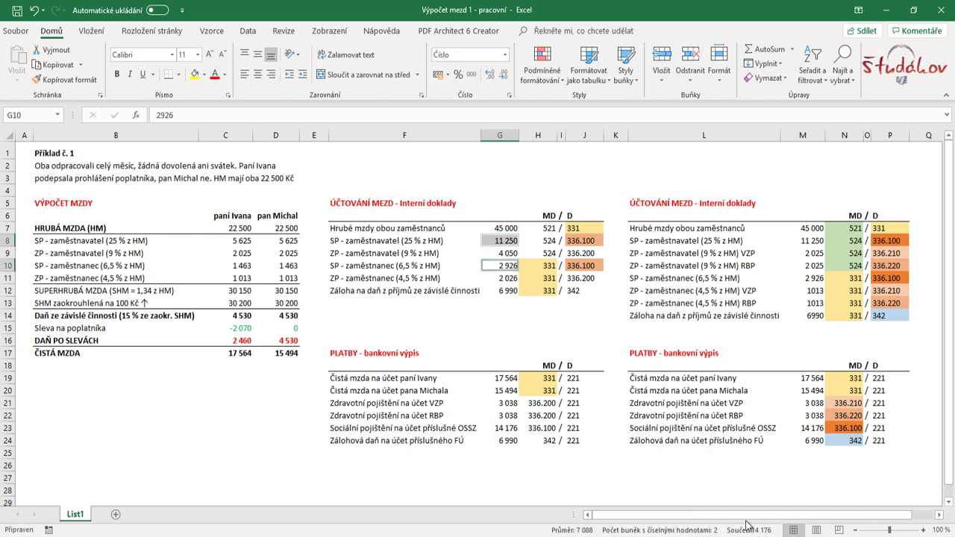
pyautogui.click(512, 429)
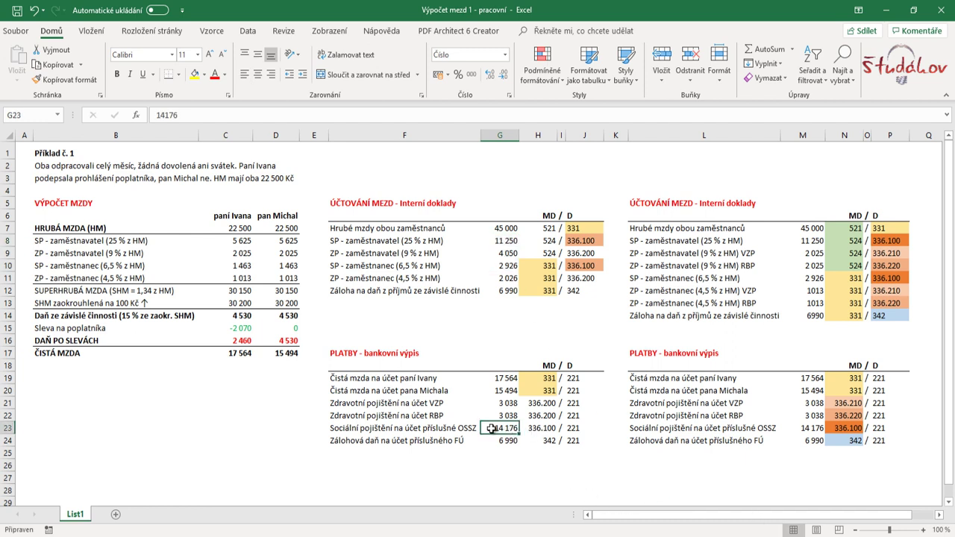
# Copy J10's orange formatting to the social insurance payment's debit account in H23 and right-align it.
pyautogui.click(540, 430)
pyautogui.click(581, 266)
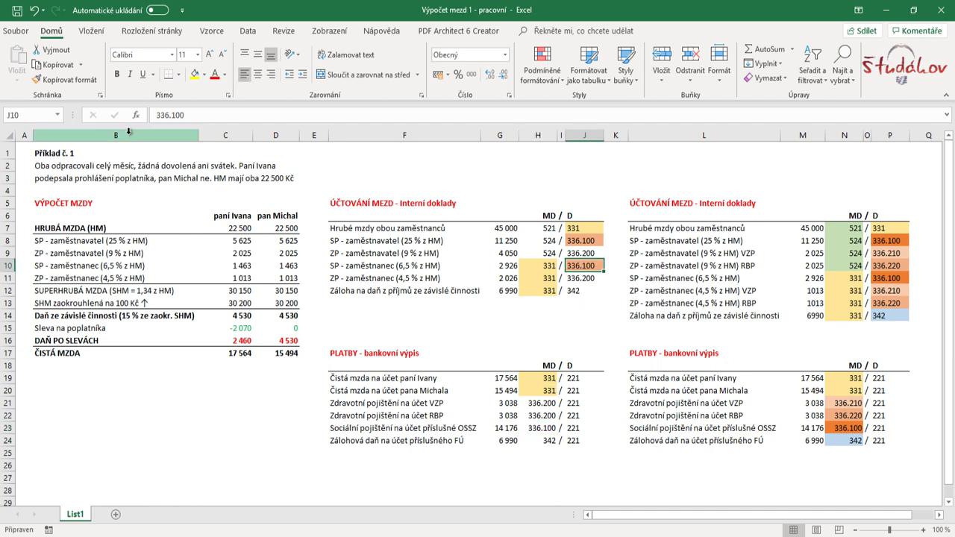
pyautogui.click(64, 79)
pyautogui.click(542, 428)
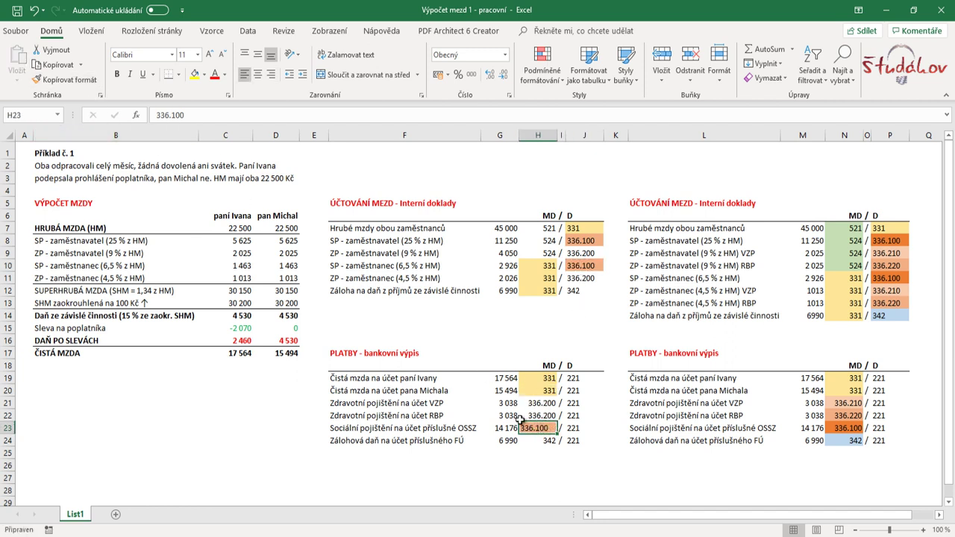
pyautogui.click(572, 467)
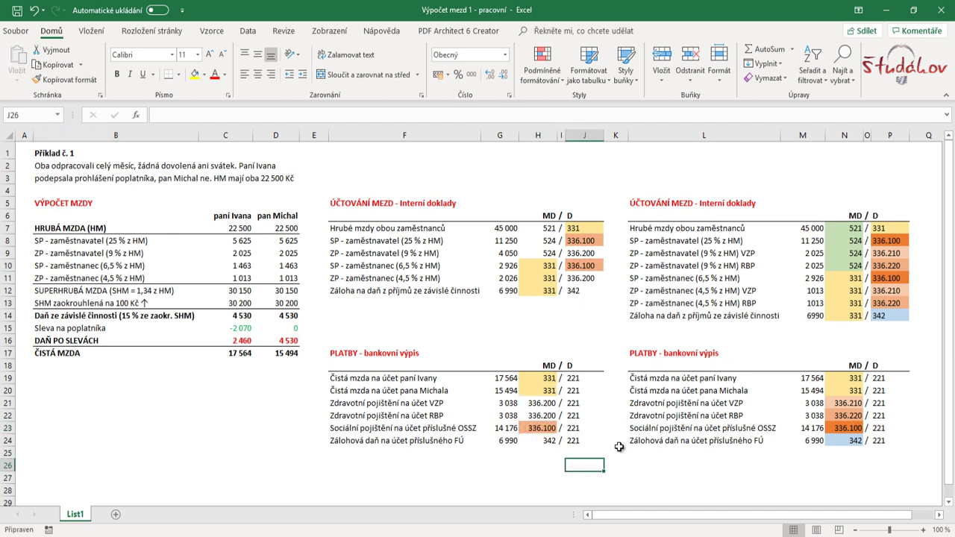
# Copy P9's light orange formatting to the health insurance credit accounts 336.200 in J9 and J11.
pyautogui.click(896, 254)
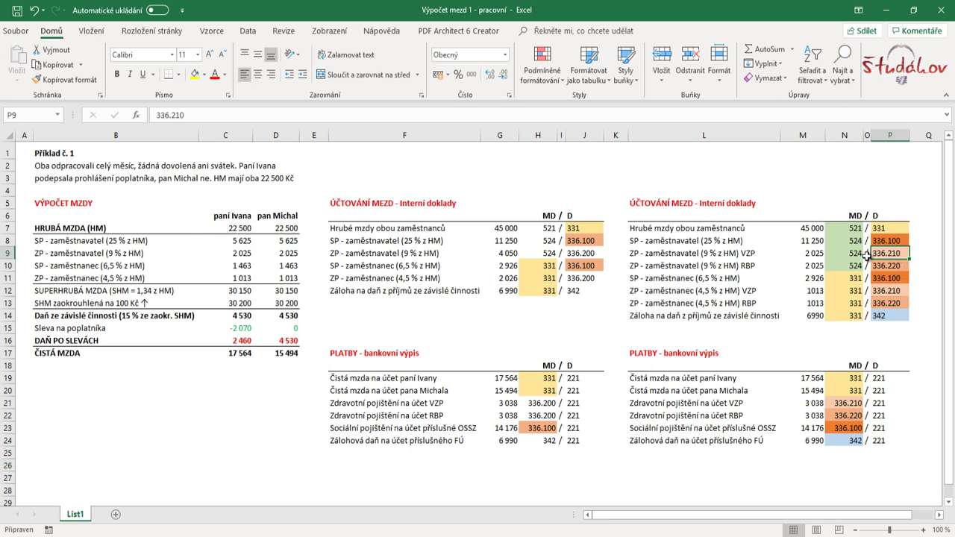
pyautogui.click(64, 79)
pyautogui.click(588, 254)
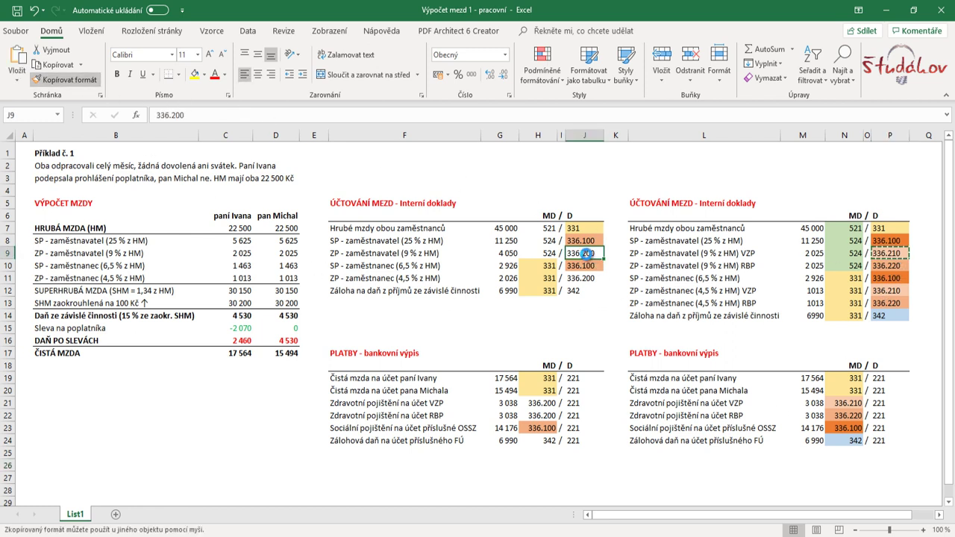
pyautogui.click(64, 79)
pyautogui.click(586, 277)
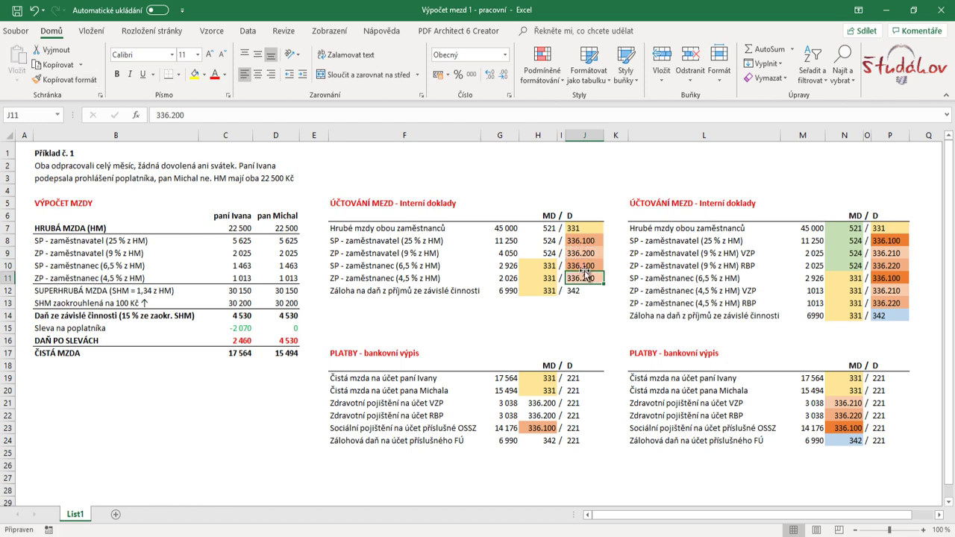
# Compare the sum of the health insurance postings in G9 and G11 with the sum of the payments in G21:G22.
pyautogui.click(510, 254)
pyautogui.keyDown('ctrl'); pyautogui.click(515, 278); pyautogui.keyUp('ctrl')
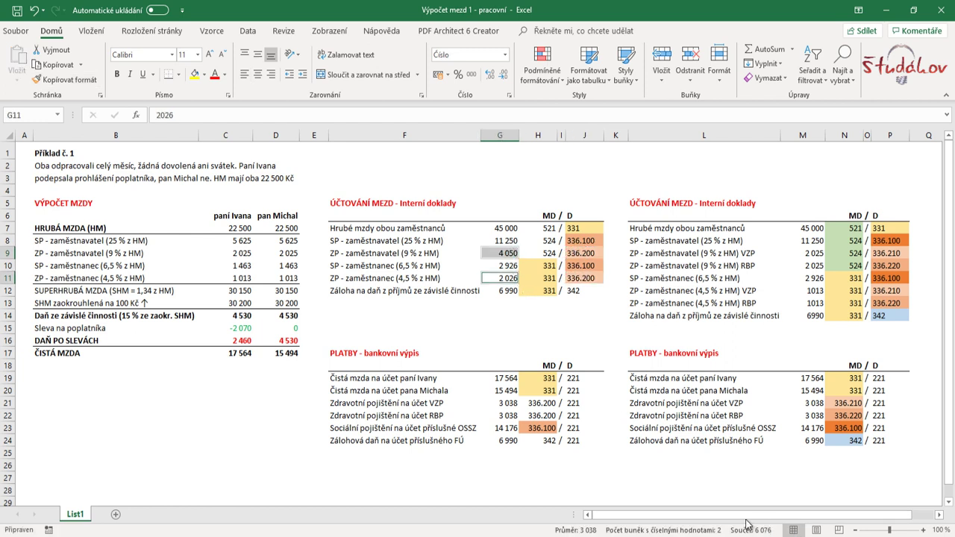
pyautogui.moveTo(509, 403); pyautogui.dragTo(507, 416)
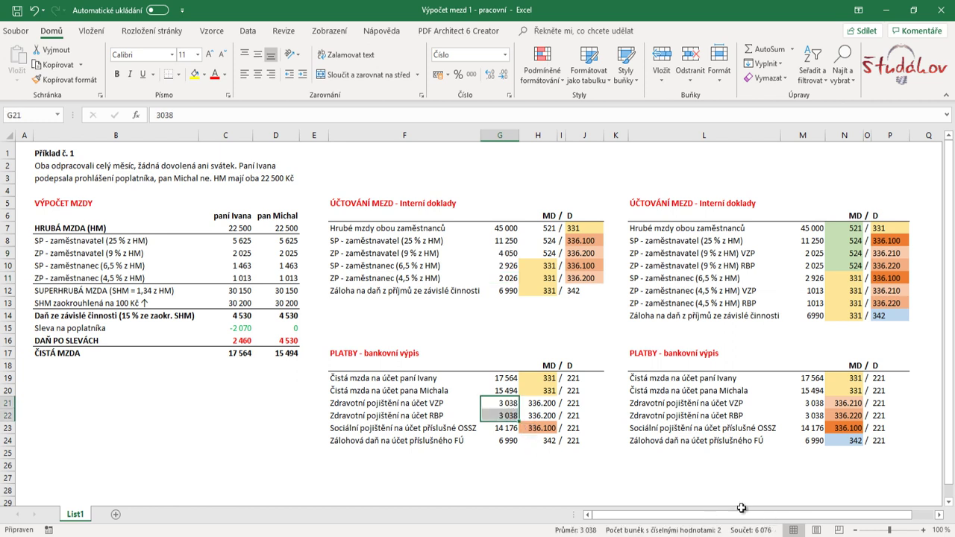
# Copy J11's light orange formatting to H21:H22, right-align both accounts, and recheck the health insurance amounts against the postings.
pyautogui.click(588, 279)
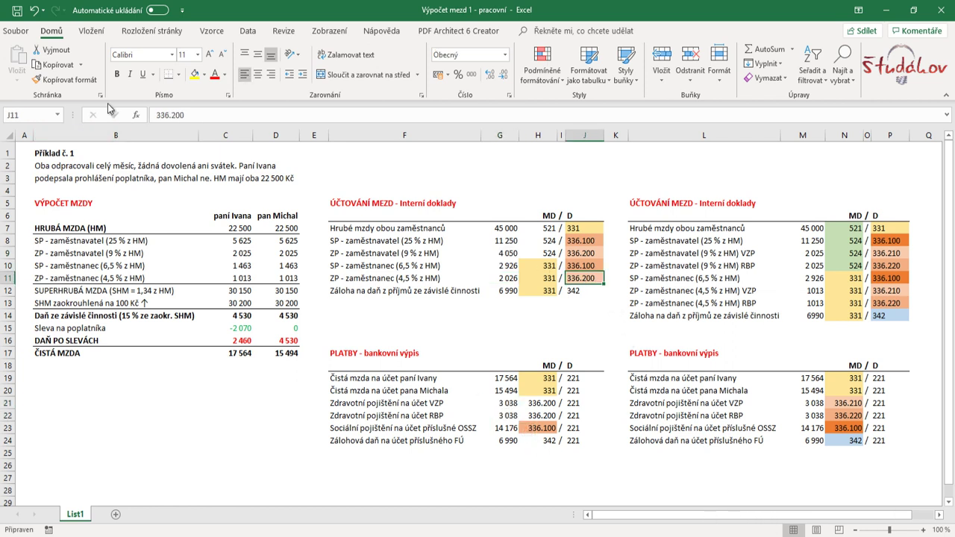
pyautogui.click(93, 80)
pyautogui.moveTo(534, 403); pyautogui.dragTo(536, 417)
pyautogui.click(597, 464)
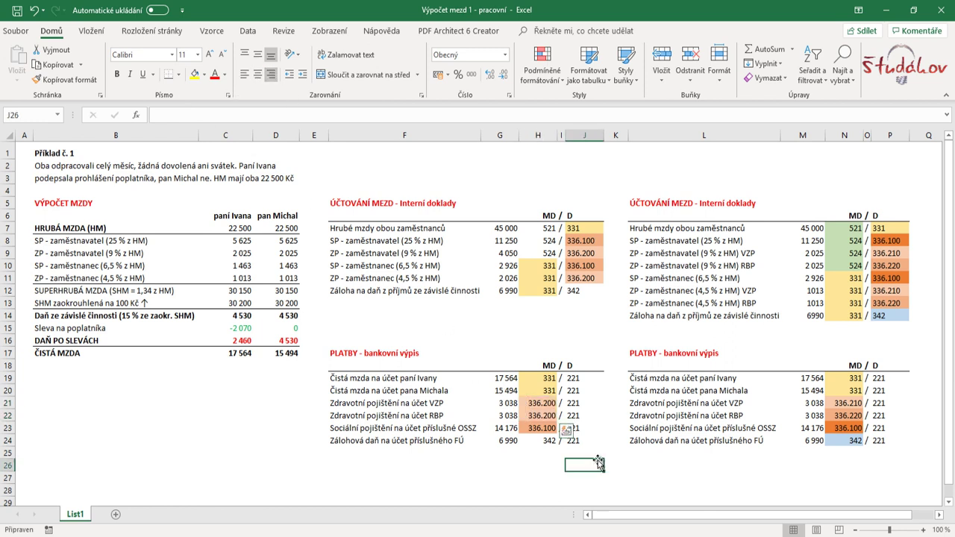
pyautogui.moveTo(504, 403); pyautogui.dragTo(505, 415)
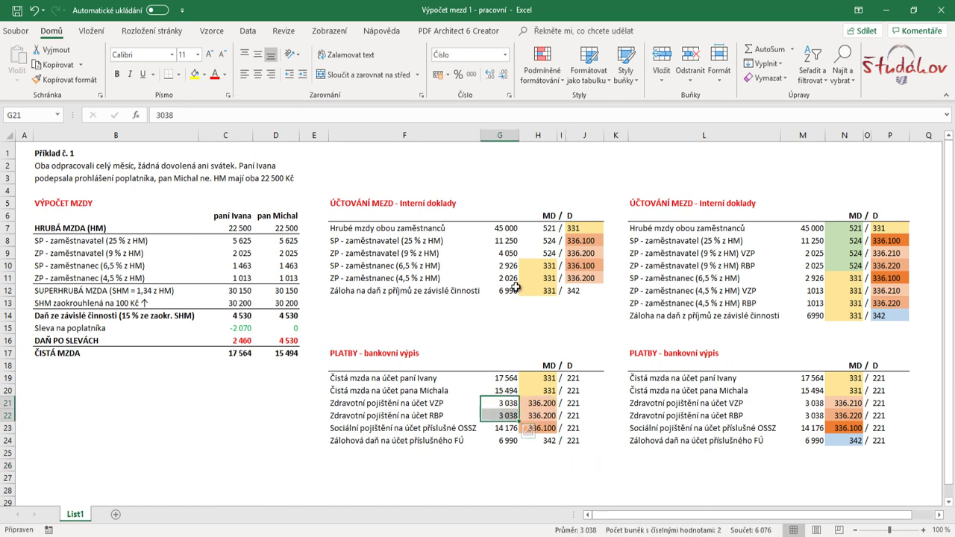
pyautogui.click(511, 279)
pyautogui.click(505, 254)
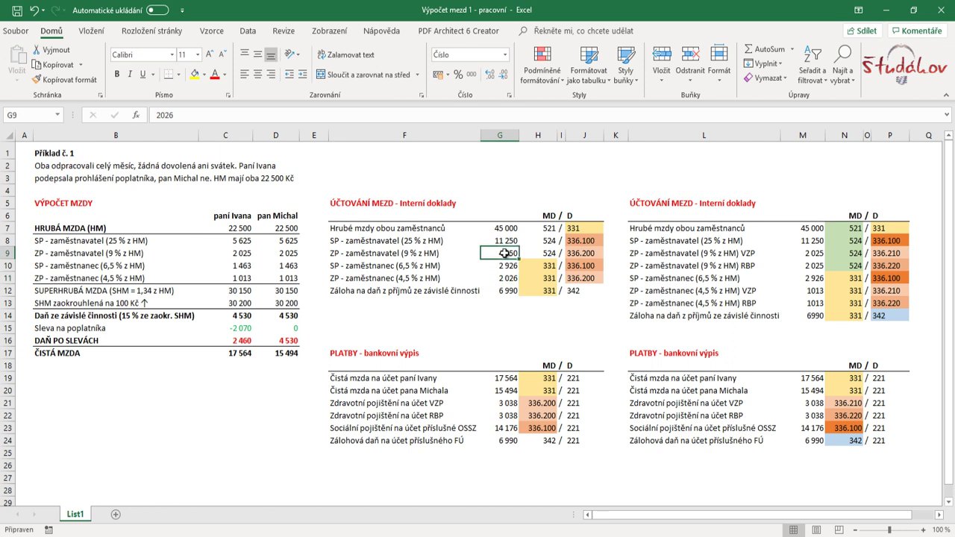
# Copy P14's blue formatting to account 342 in J12 and H24, and right-align H24.
pyautogui.click(892, 319)
pyautogui.click(65, 79)
pyautogui.click(586, 291)
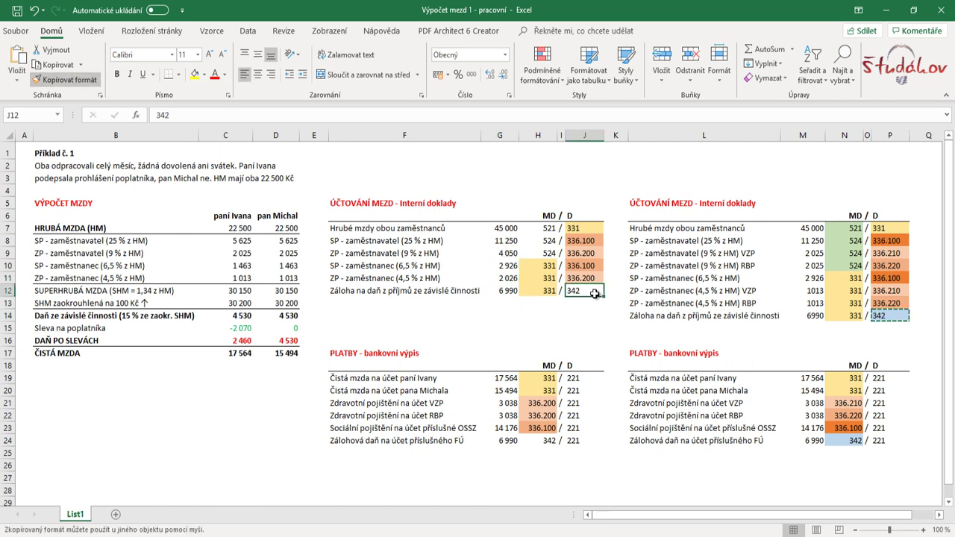
pyautogui.click(64, 79)
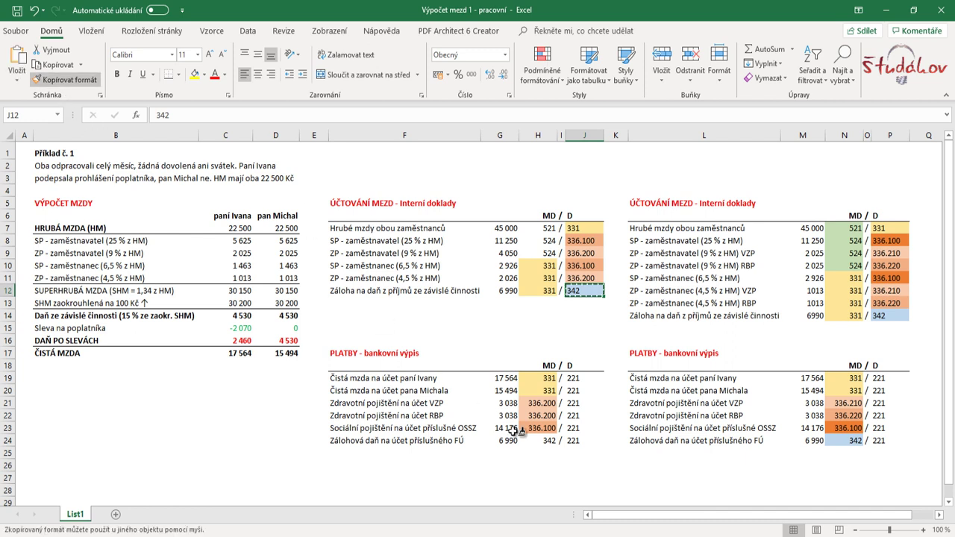
pyautogui.click(537, 440)
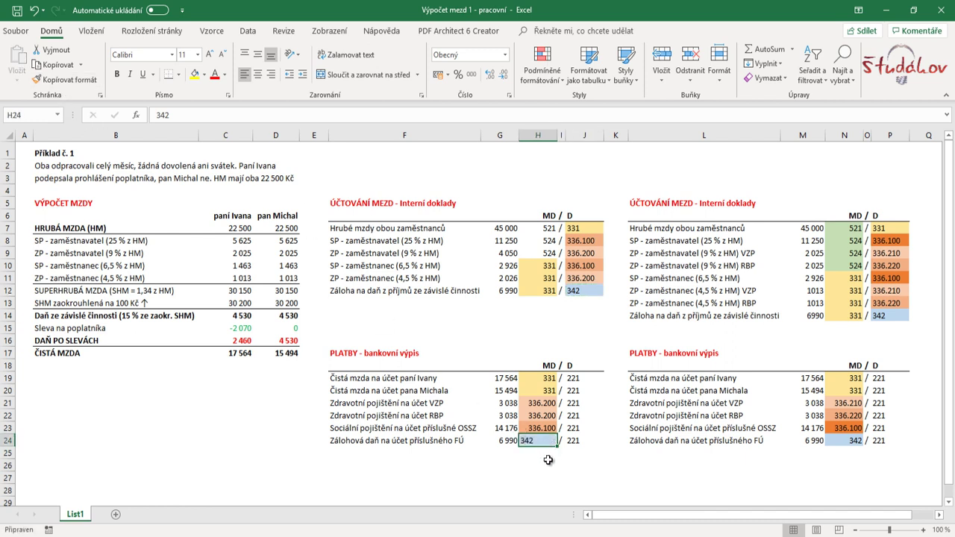
pyautogui.click(271, 74)
# Compare the tax advance payment in G24 with the tax advance posting in G12.
pyautogui.click(509, 440)
pyautogui.click(508, 292)
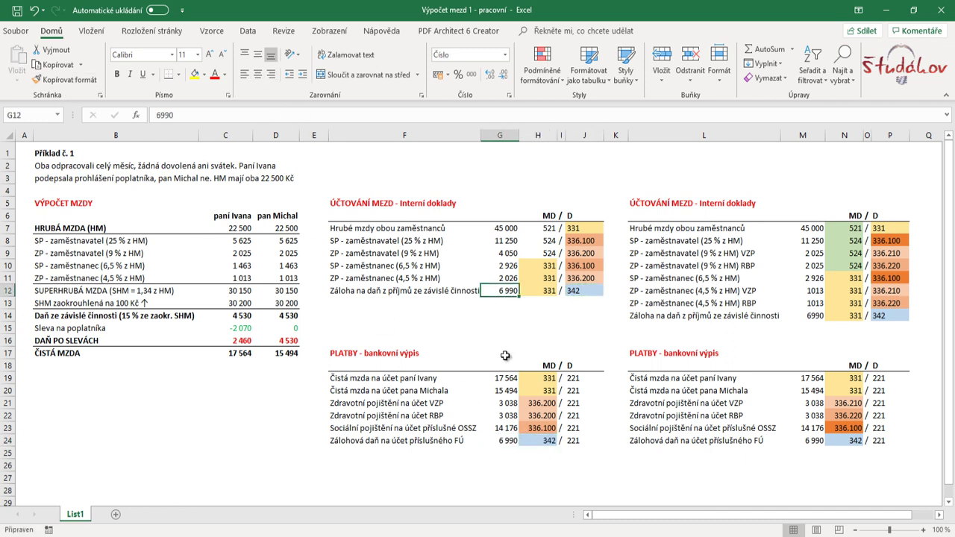
pyautogui.click(510, 438)
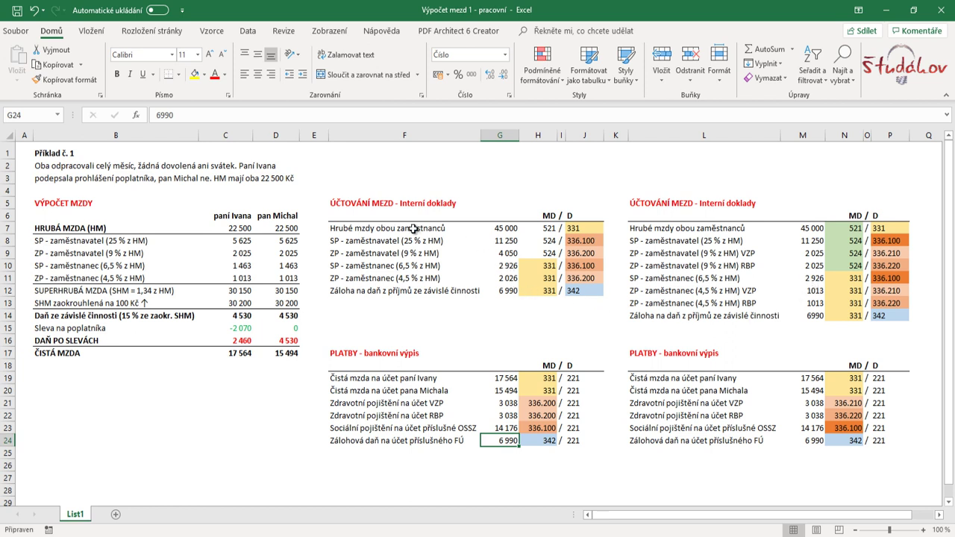
# Sum the employer's wage and insurance costs in G7:G9 and review the employees' deduction postings in G10:J12.
pyautogui.click(500, 232)
pyautogui.moveTo(500, 234); pyautogui.dragTo(503, 252)
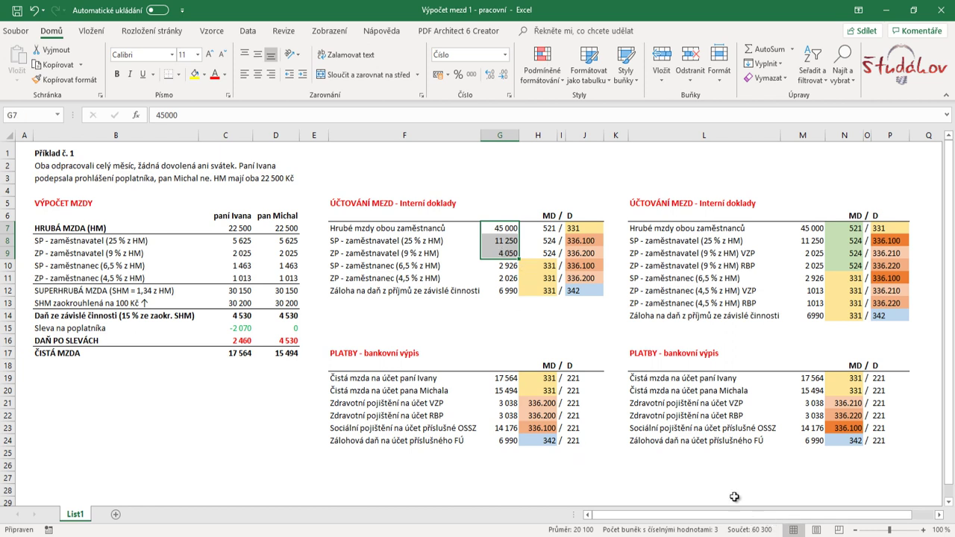
pyautogui.moveTo(510, 228); pyautogui.dragTo(583, 293)
pyautogui.click(505, 318)
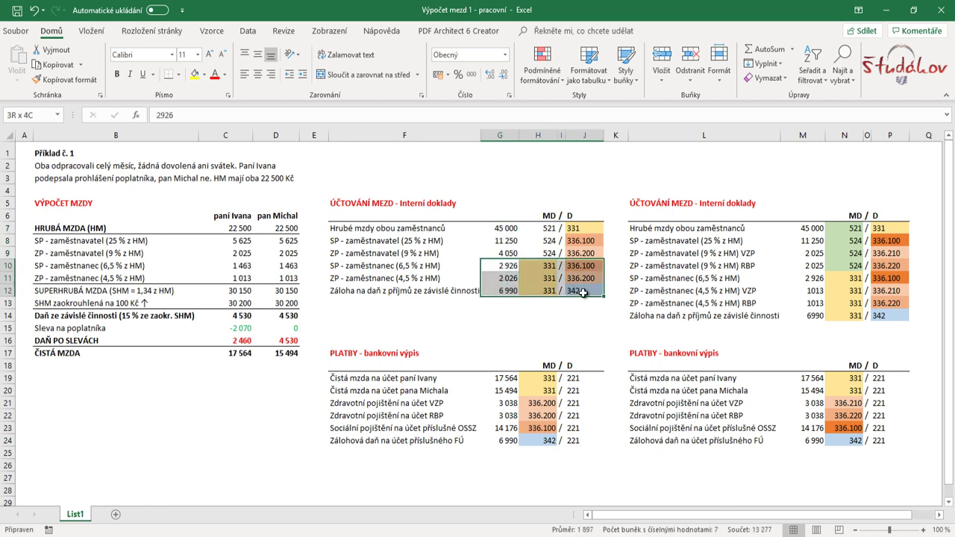
# Sum the employer's costs in G7:G9 and copy N7's green formatting to the expense accounts in H7:H9.
pyautogui.click(515, 328)
pyautogui.moveTo(500, 228); pyautogui.dragTo(507, 257)
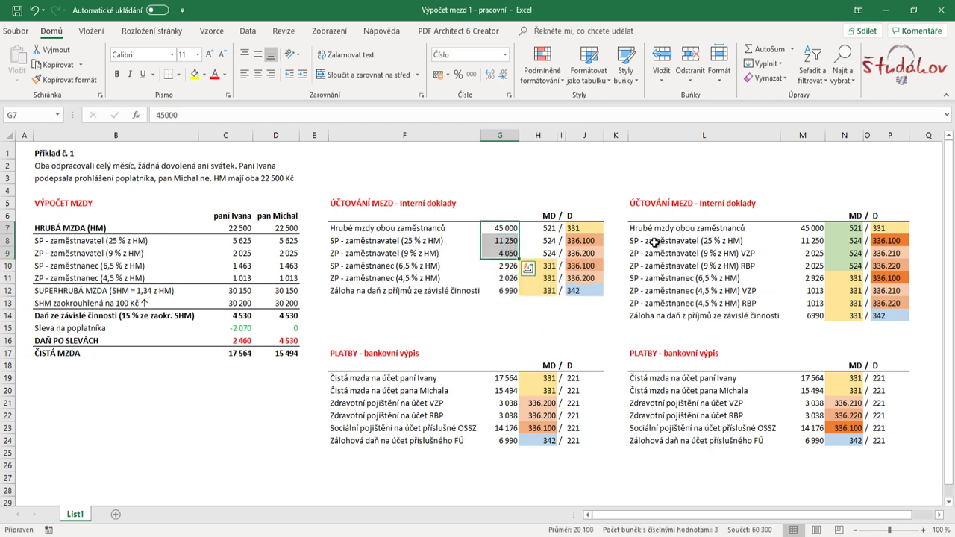
pyautogui.click(844, 228)
pyautogui.click(65, 79)
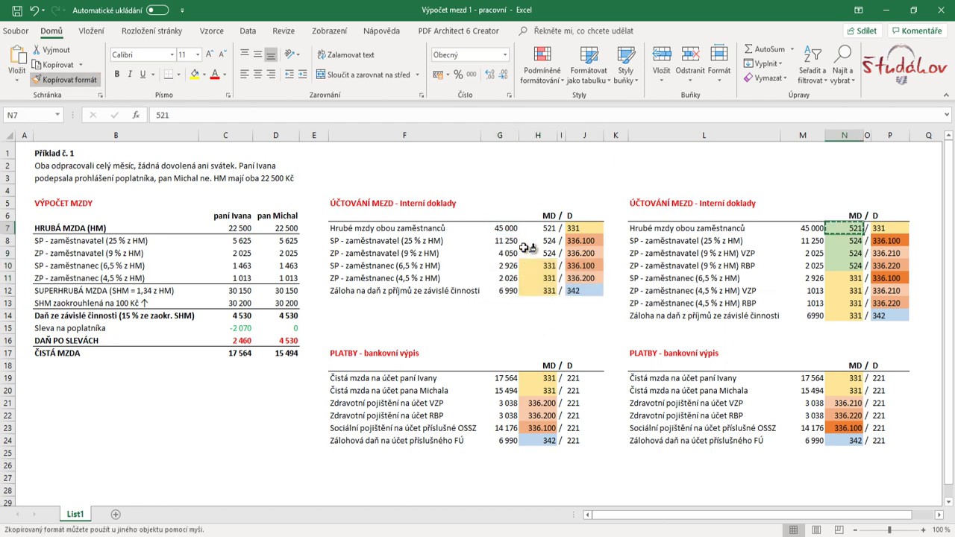
pyautogui.moveTo(538, 228)
pyautogui.mouseDown()
pyautogui.moveTo(546, 253)
pyautogui.moveTo(505, 255)
pyautogui.mouseUp()
# Compare the sum of the employer's costs in G7:G9 with the sum of both super-gross wages in C12:D12.
pyautogui.click(505, 231)
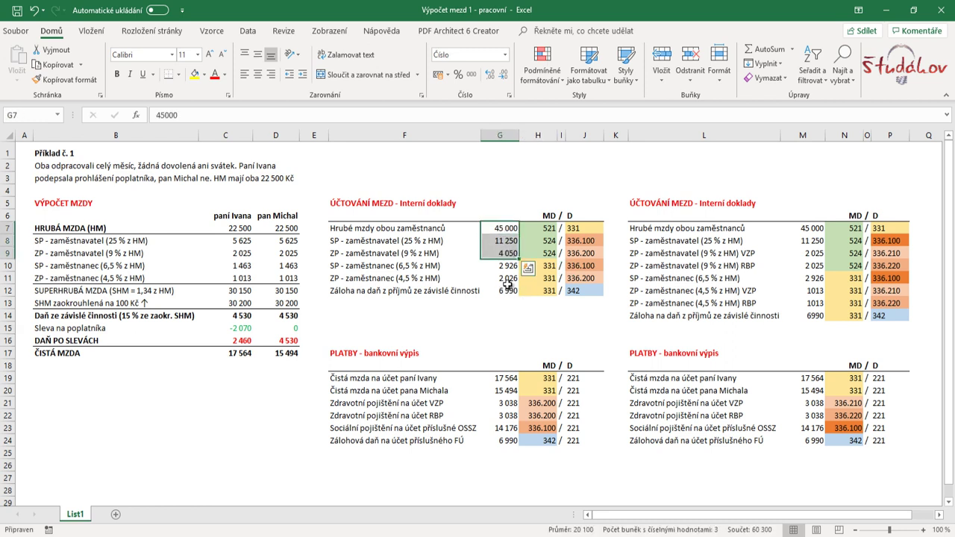
pyautogui.moveTo(236, 293); pyautogui.dragTo(281, 291)
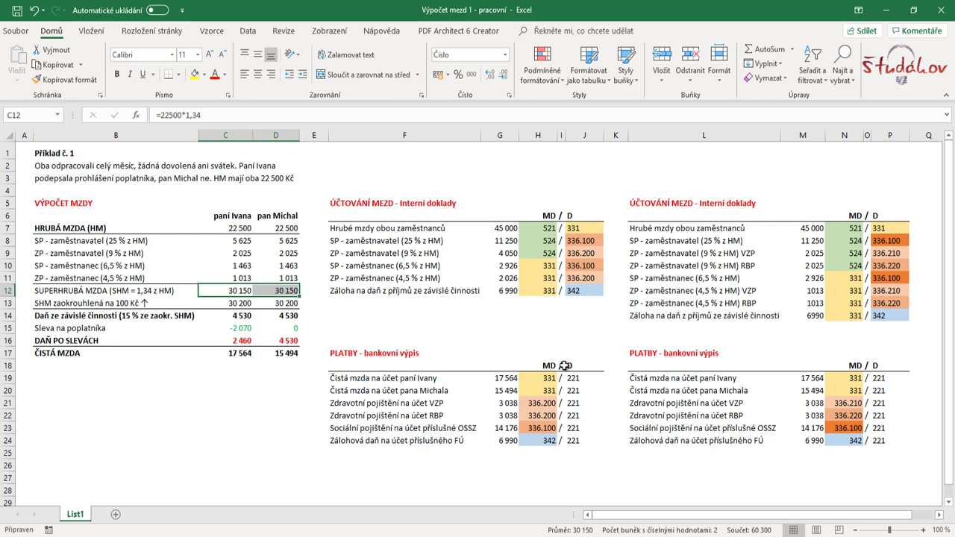
pyautogui.click(561, 465)
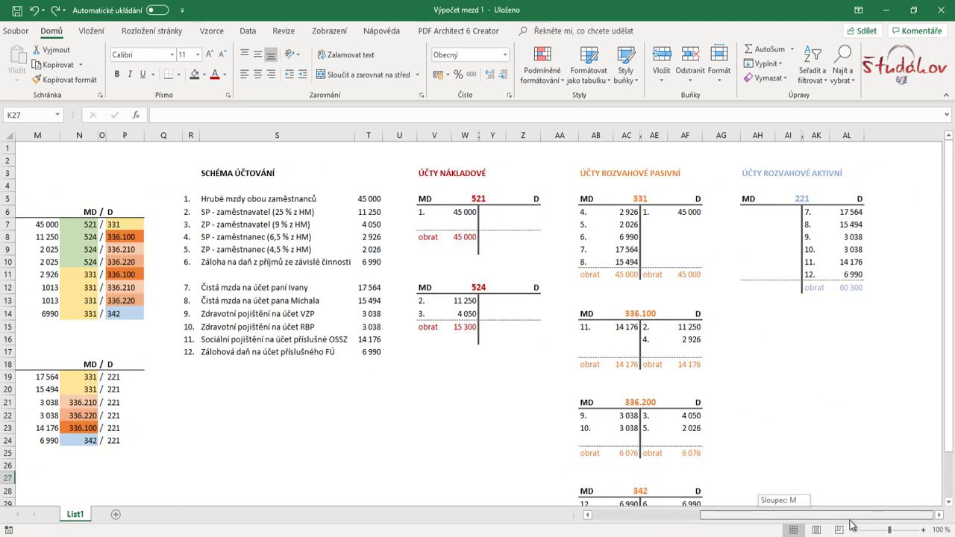
# Compare the combined turnovers of accounts 521 and 524 with account 221's turnover, and review the liability T-accounts down to 342.
pyautogui.click(940, 515)
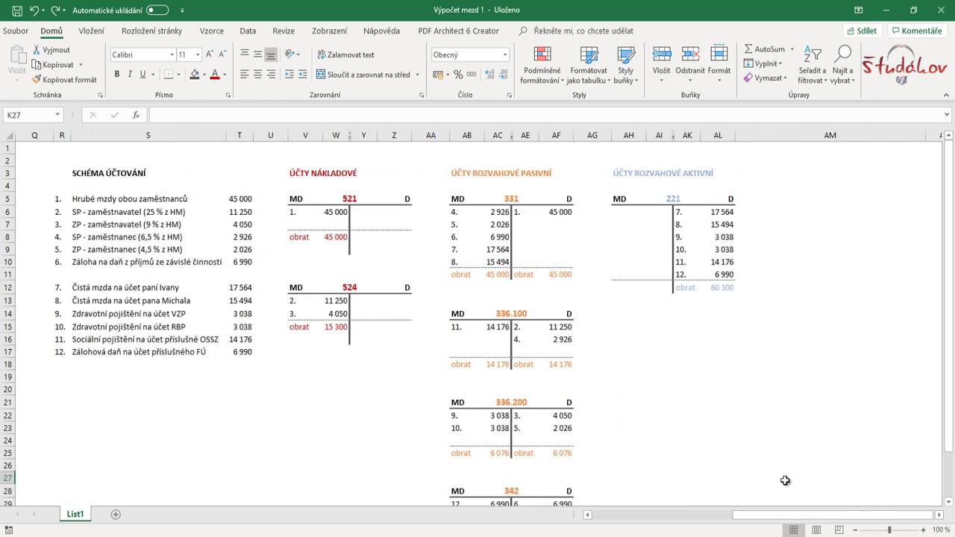
pyautogui.click(748, 469)
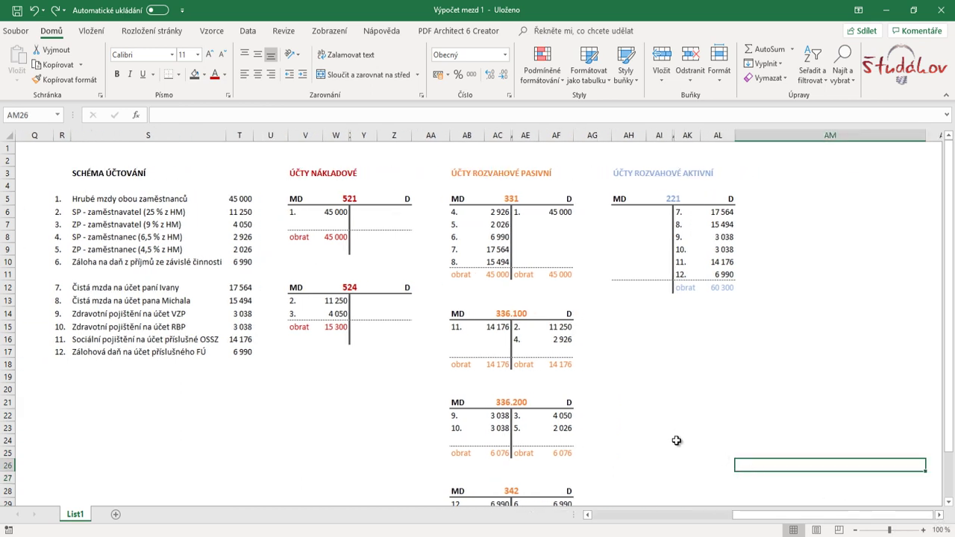
pyautogui.click(341, 240)
pyautogui.keyDown('ctrl'); pyautogui.click(341, 328); pyautogui.keyUp('ctrl')
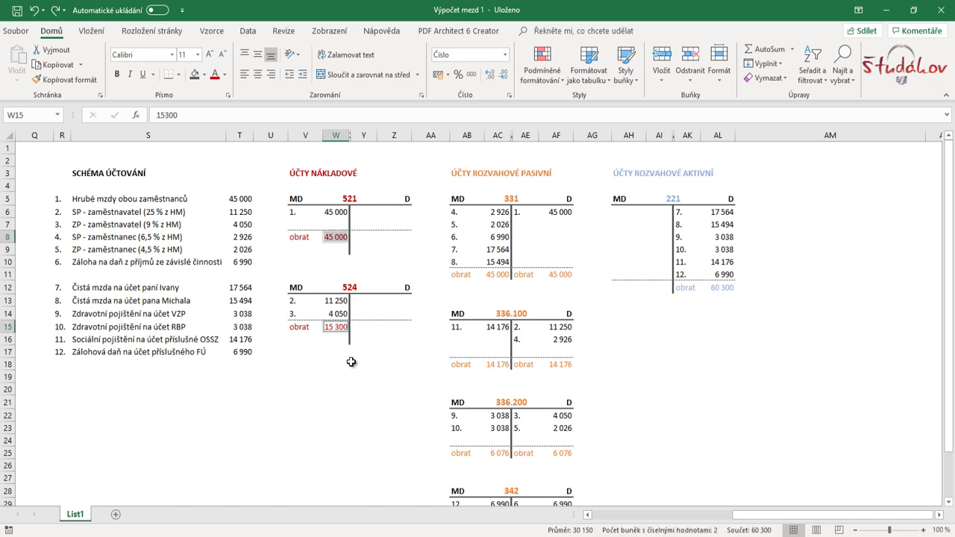
pyautogui.click(720, 289)
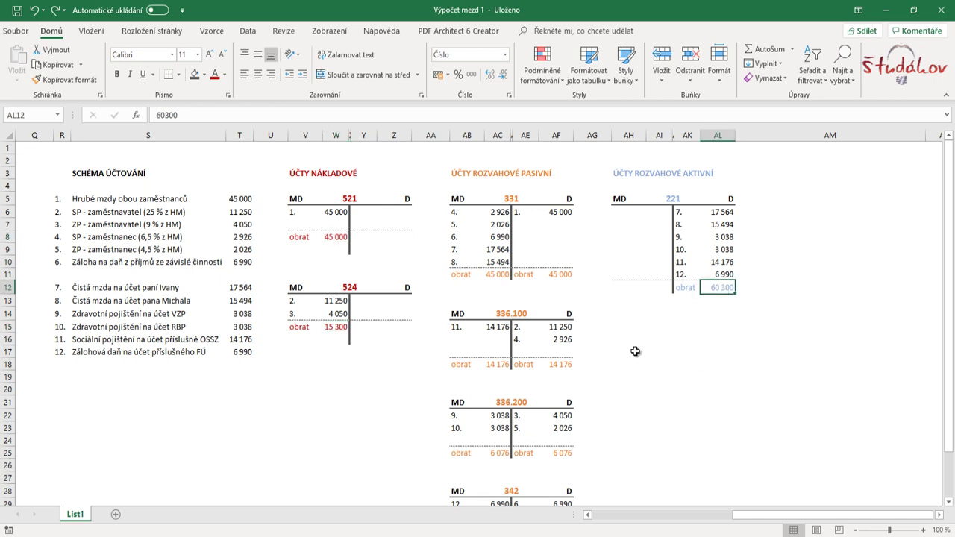
pyautogui.click(721, 382)
pyautogui.scroll(-2, 649, 477)
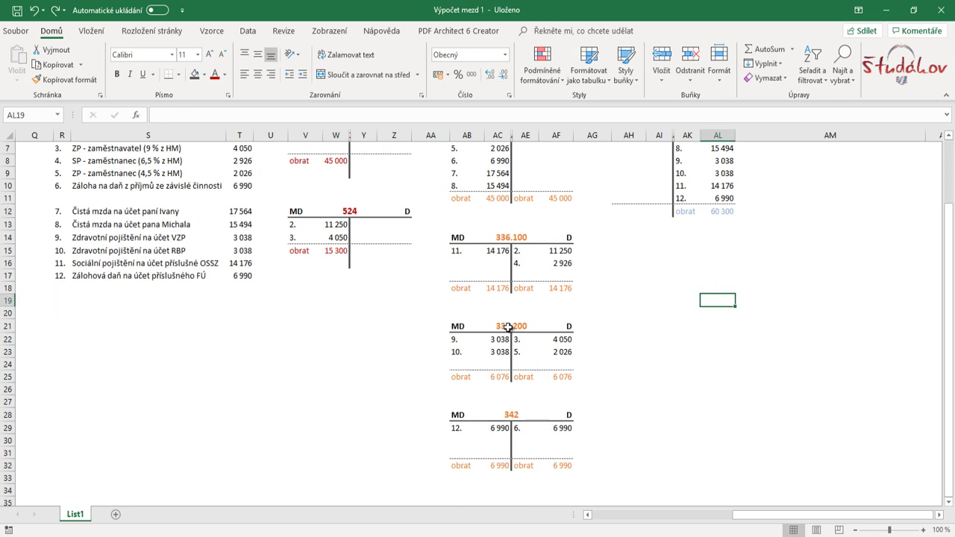
pyautogui.scroll(2, 677, 441)
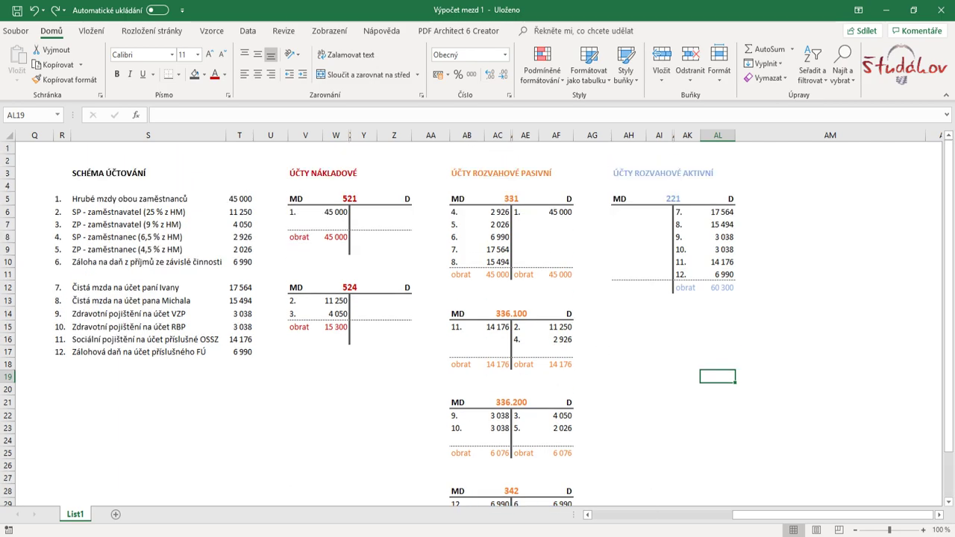